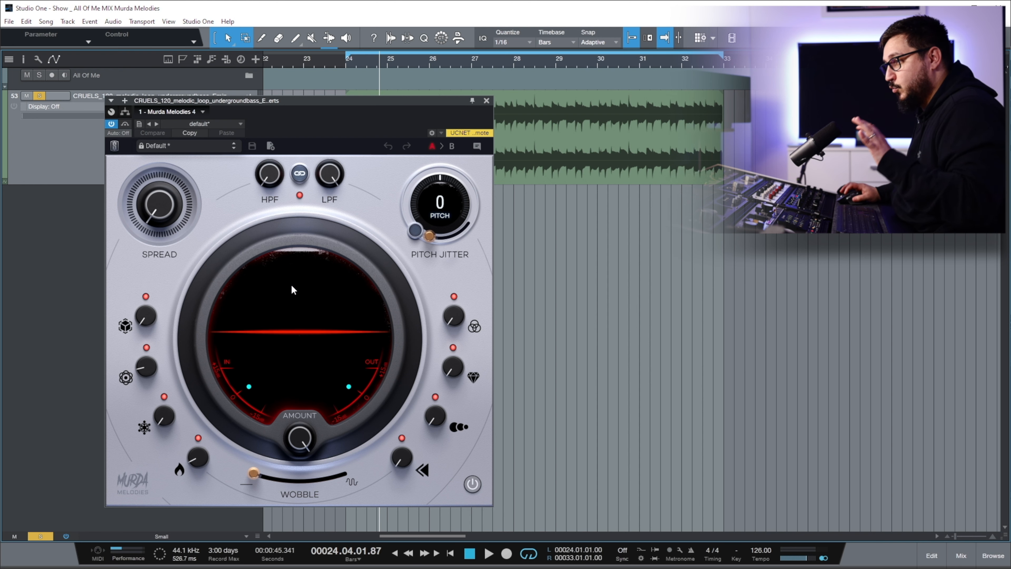
Step: Sweep the Spread control up to about 71% and return it to 0%
{"action": "left_click", "coordinate": [172, 212]}
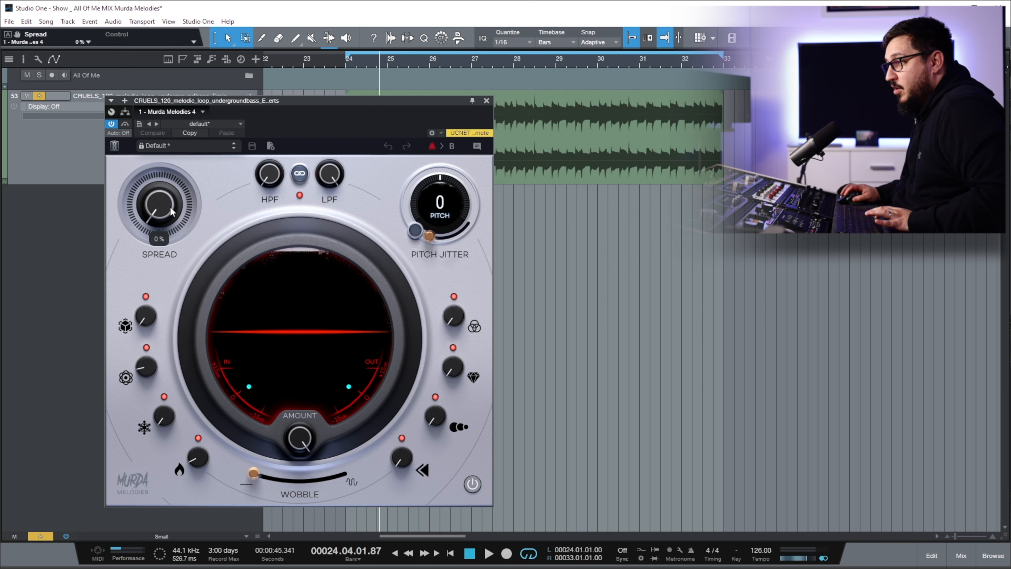
{"action": "left_click_drag", "start_coordinate": [154, 210], "coordinate": [147, 156]}
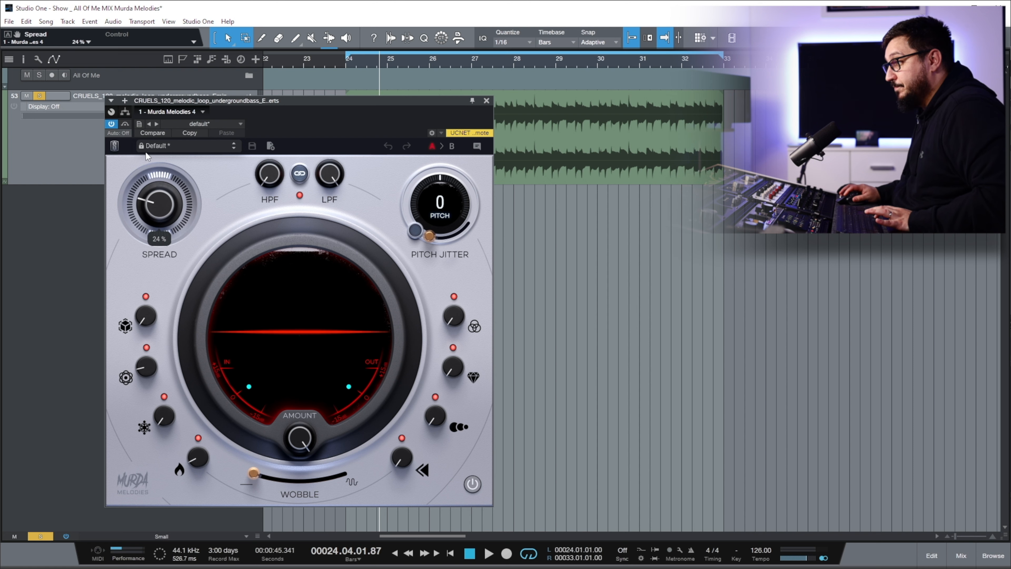
{"action": "left_click_drag", "start_coordinate": [185, 238], "coordinate": [163, 118]}
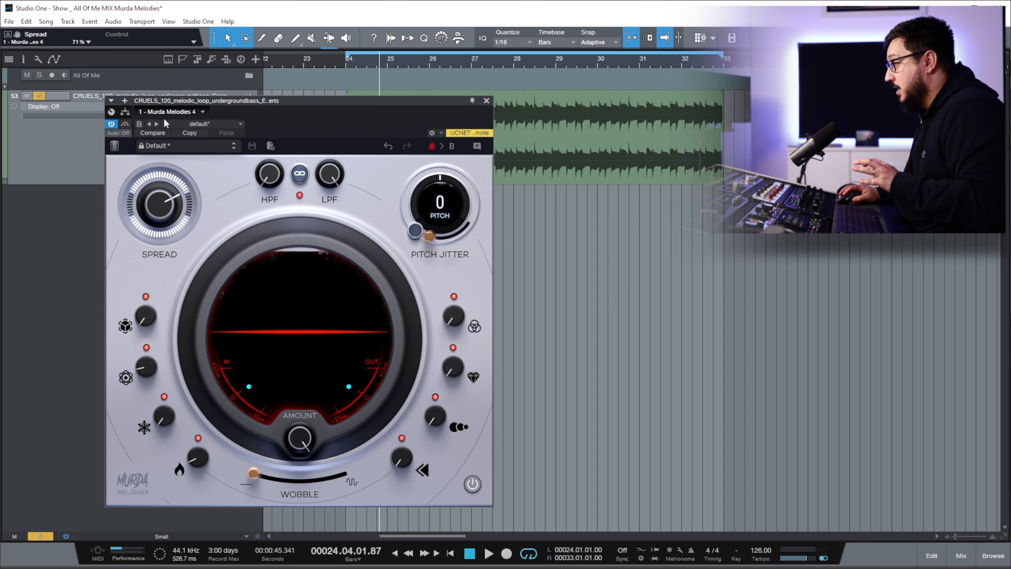
{"action": "left_click_drag", "start_coordinate": [160, 210], "coordinate": [153, 408]}
Step: Link the HPF and LPF filters, and sweep the Amount control, leaving it at 100%
{"action": "left_click", "coordinate": [299, 173]}
{"action": "mouse_move", "coordinate": [324, 177]}
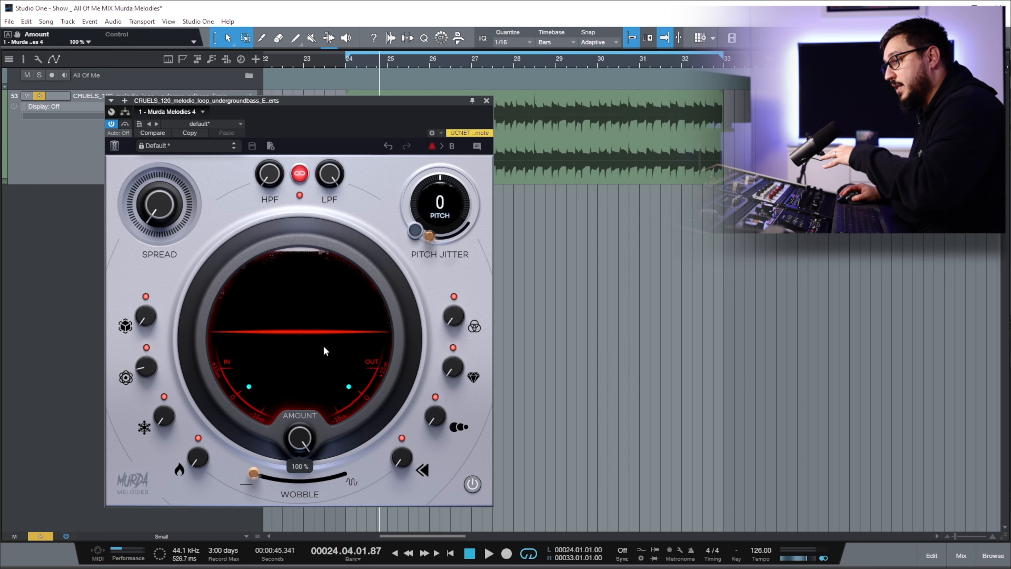
{"action": "left_click_drag", "start_coordinate": [298, 438], "coordinate": [315, 301]}
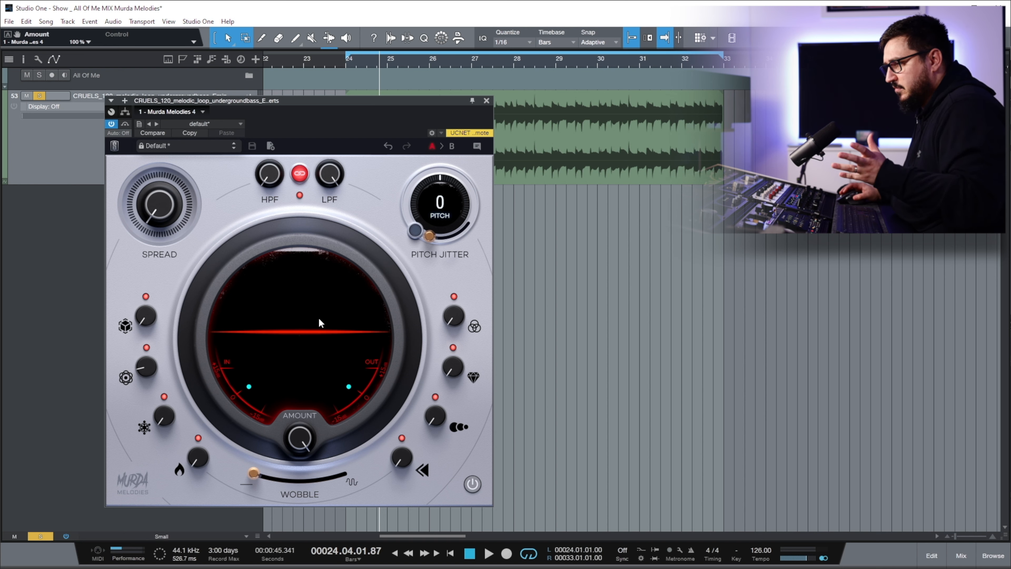
Step: Shift the input and output gain markers on the display and reset both to their 0 dB defaults
{"action": "mouse_move", "coordinate": [249, 386]}
{"action": "left_mouse_down"}
{"action": "mouse_move", "coordinate": [211, 369]}
{"action": "mouse_move", "coordinate": [257, 398]}
{"action": "left_mouse_up"}
{"action": "mouse_move", "coordinate": [347, 388]}
{"action": "left_mouse_down"}
{"action": "mouse_move", "coordinate": [390, 346]}
{"action": "mouse_move", "coordinate": [343, 398]}
{"action": "left_mouse_up"}
{"action": "double_click", "coordinate": [342, 395]}
{"action": "double_click", "coordinate": [257, 394]}
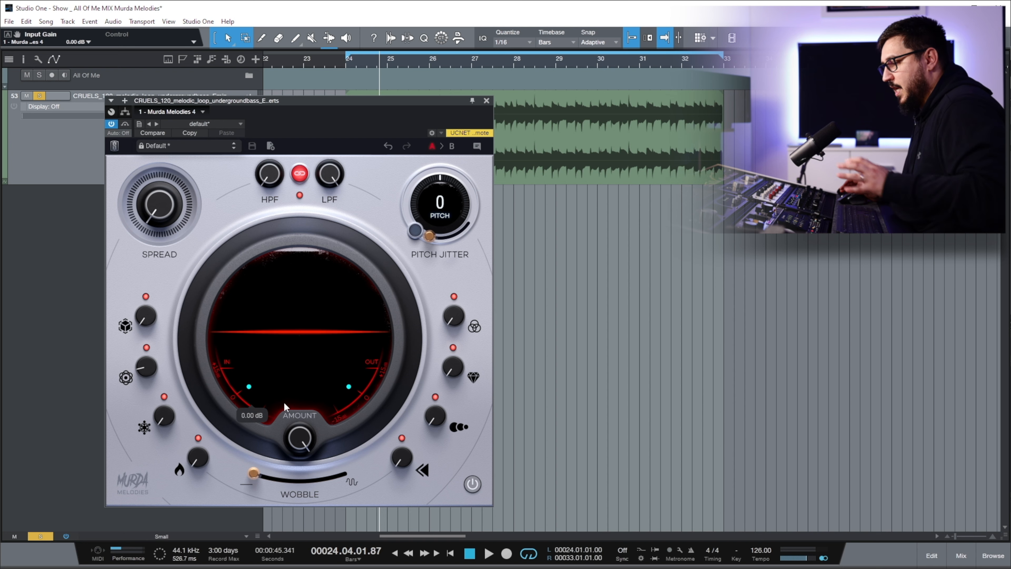
Step: Toggle the plugin's bypass on and off, leaving the effect active
{"action": "left_click", "coordinate": [473, 485]}
{"action": "left_click", "coordinate": [472, 485]}
{"action": "left_click", "coordinate": [473, 485]}
{"action": "left_click", "coordinate": [473, 485]}
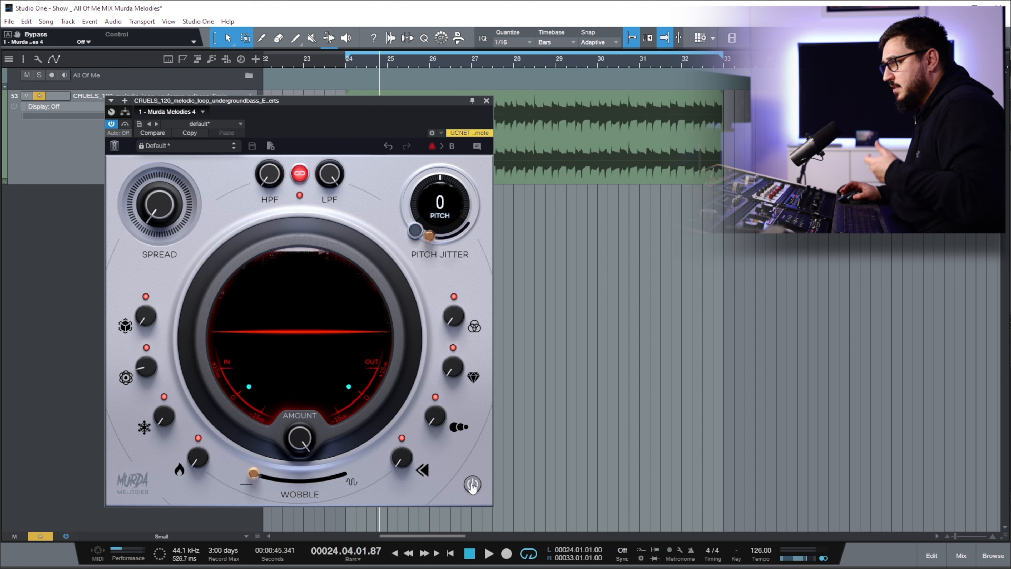
Step: Toggle the Dimension, Motion, Ice and Heat effect switches, leaving all four enabled
{"action": "left_click", "coordinate": [146, 297]}
{"action": "left_click", "coordinate": [146, 347]}
{"action": "left_click", "coordinate": [164, 397]}
{"action": "left_click", "coordinate": [198, 438]}
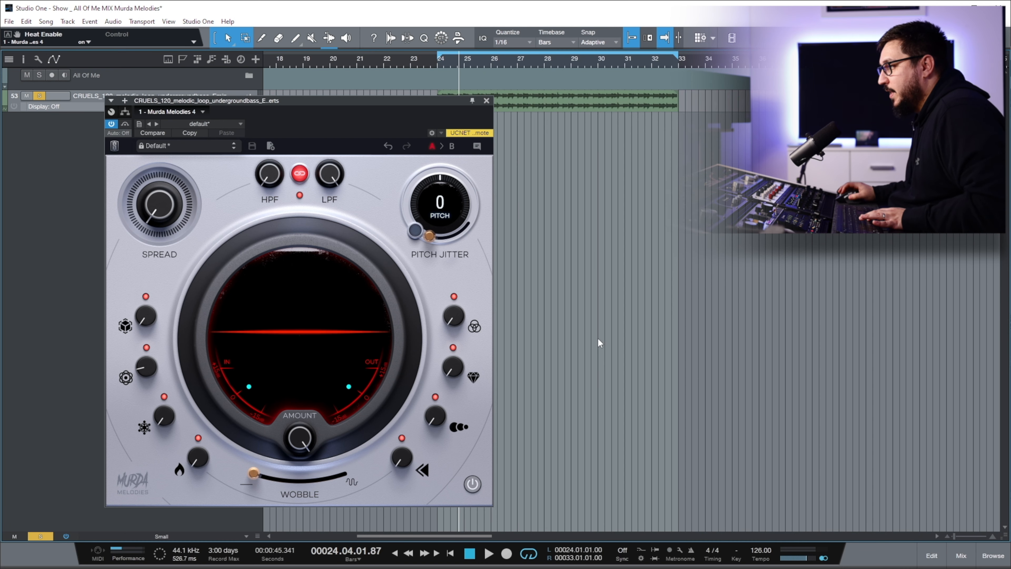
Step: Listen to a few bars of the melodic loop with Spread and the effect knobs unchanged
{"action": "key", "text": "space"}
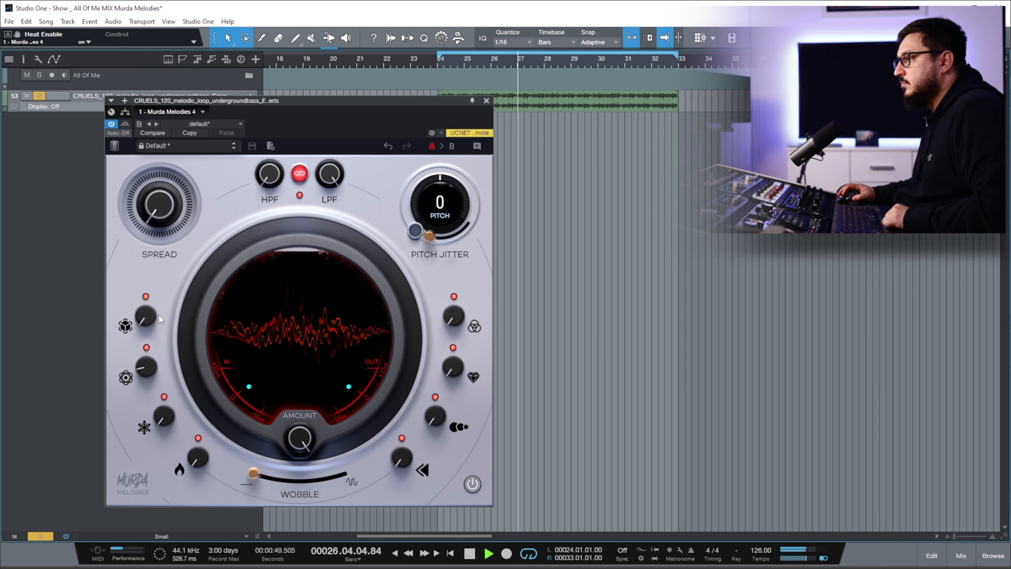
{"action": "key", "text": "space"}
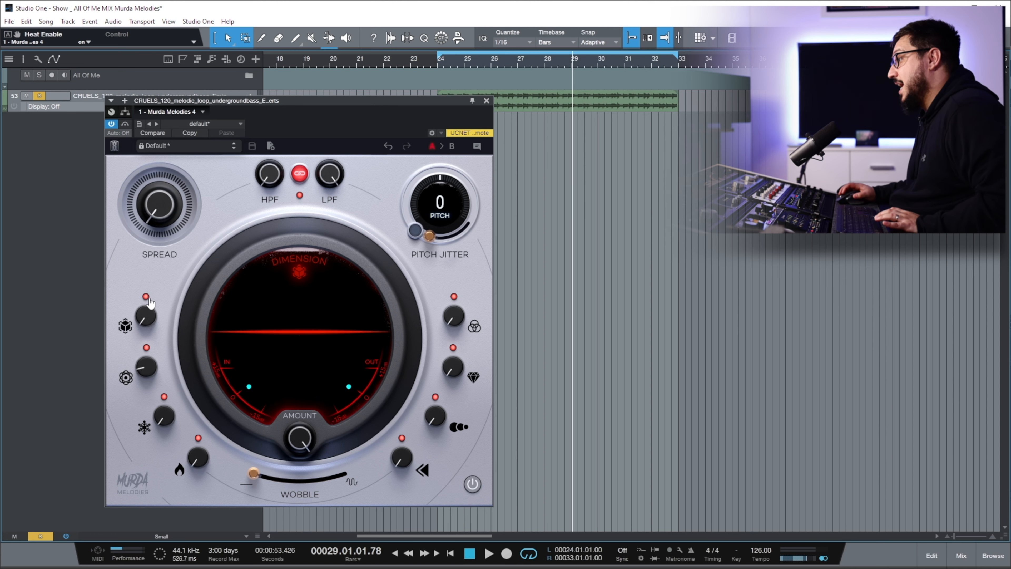
Step: Play the loop while raising Spread to about 82%, and stop playback
{"action": "mouse_move", "coordinate": [158, 215]}
{"action": "key", "text": "space"}
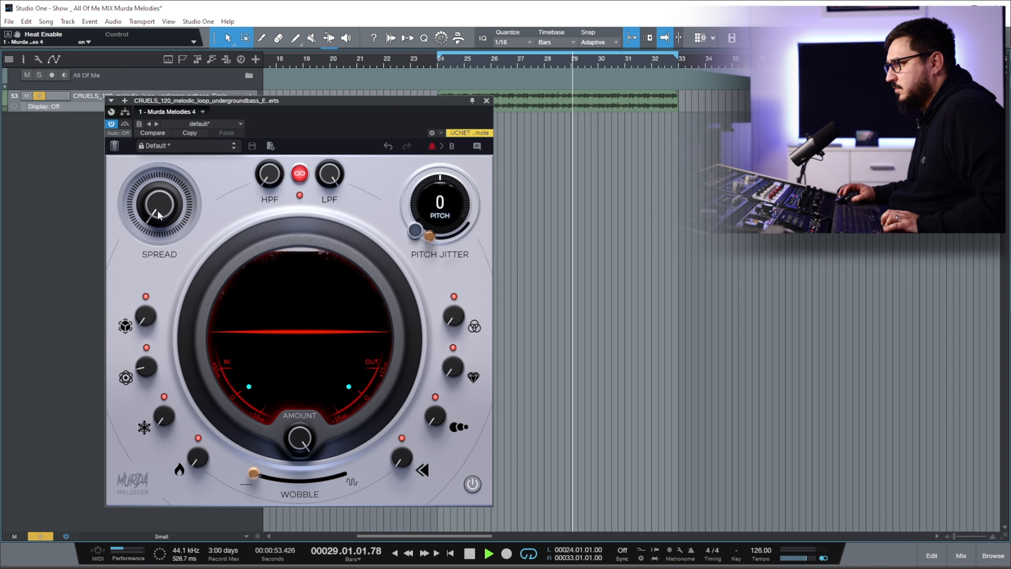
{"action": "left_click_drag", "start_coordinate": [158, 215], "coordinate": [157, 130]}
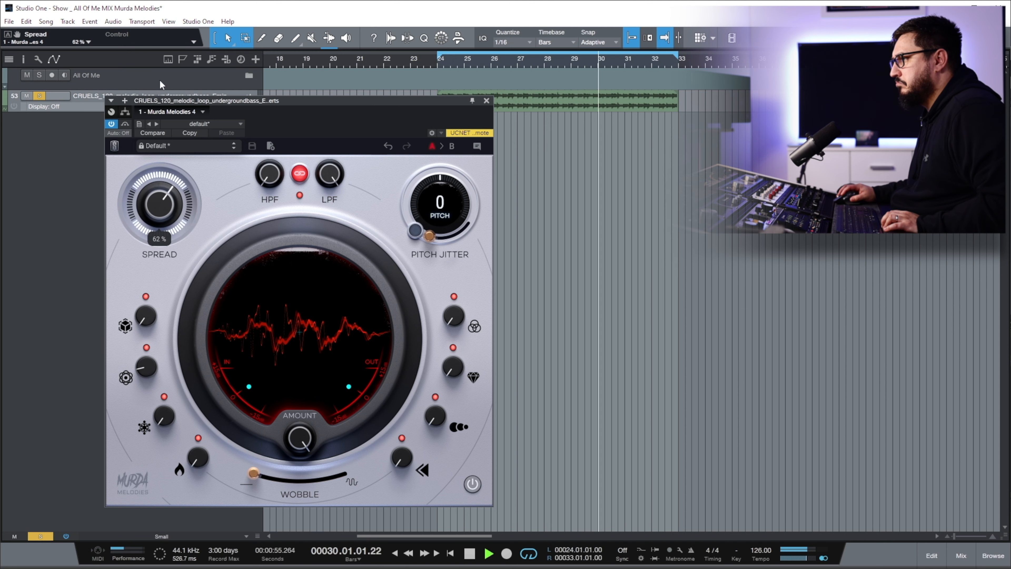
{"action": "mouse_move", "coordinate": [159, 53]}
{"action": "left_mouse_down"}
{"action": "mouse_move", "coordinate": [162, 36]}
{"action": "mouse_move", "coordinate": [146, 155]}
{"action": "mouse_move", "coordinate": [152, 199]}
{"action": "mouse_move", "coordinate": [166, 58]}
{"action": "mouse_move", "coordinate": [168, 68]}
{"action": "left_mouse_up"}
{"action": "key", "text": "space"}
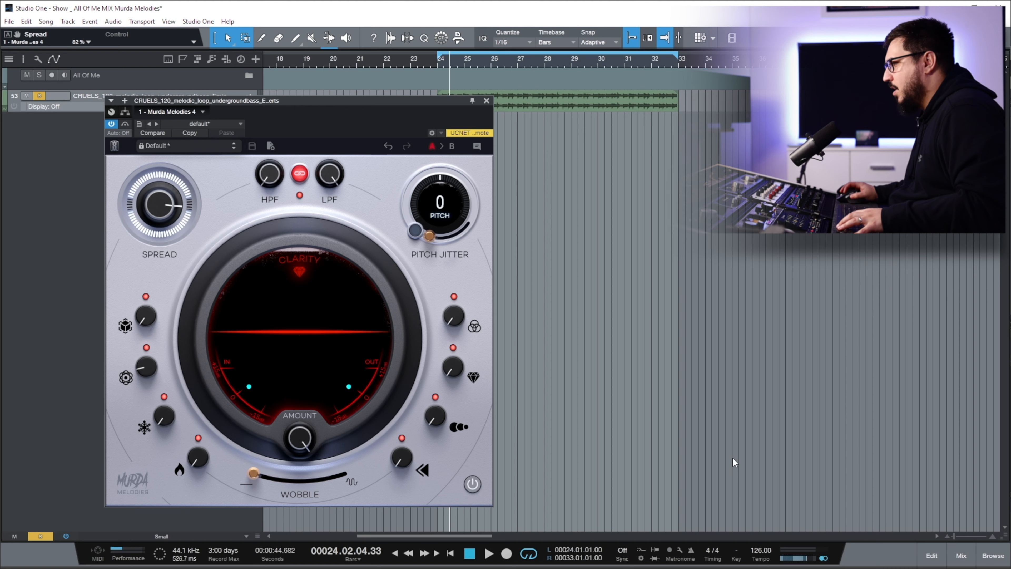
Step: Show the mixer console and play the loop from bar 24
{"action": "key", "text": "F3"}
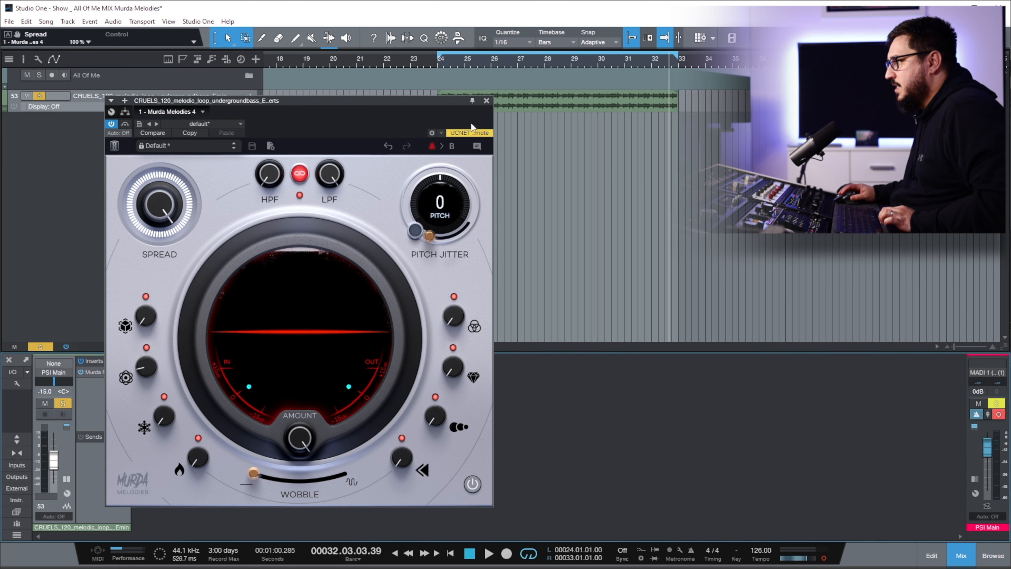
{"action": "left_click", "coordinate": [440, 64]}
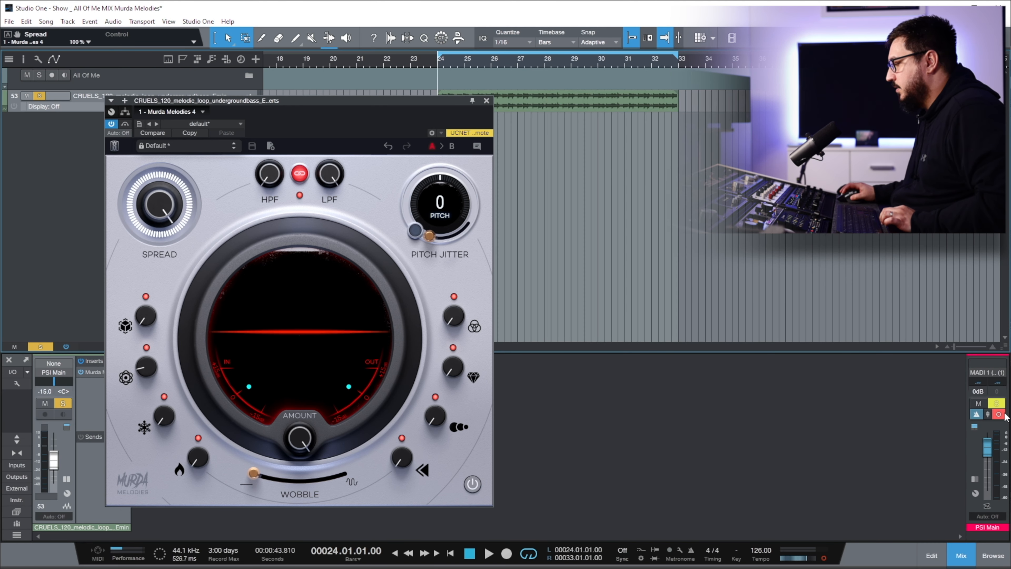
{"action": "key", "text": "space"}
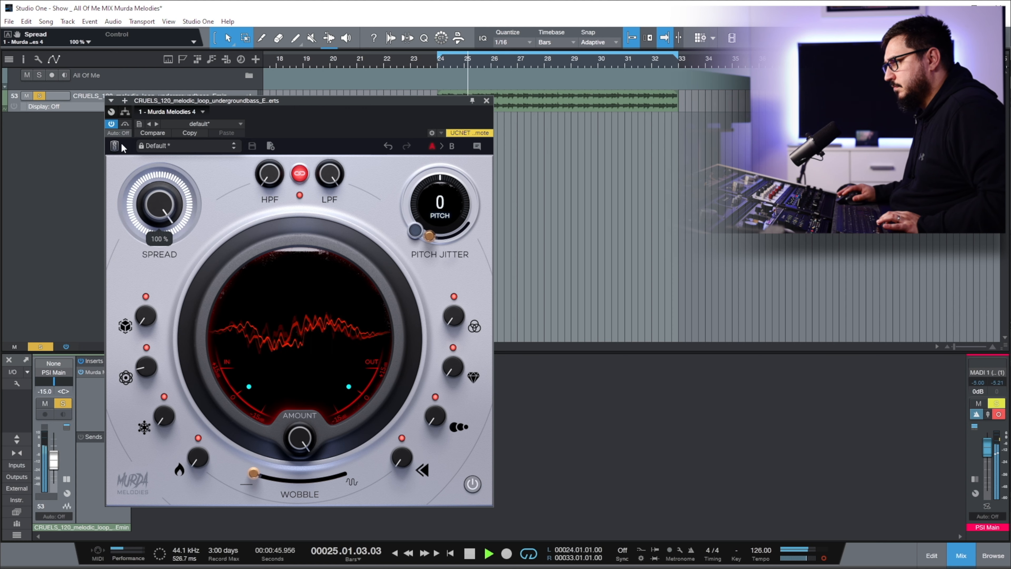
Step: Try lower Spread amounts such as 7% and 20%, stopping playback, and return Spread to 0%
{"action": "left_click_drag", "start_coordinate": [173, 207], "coordinate": [141, 371]}
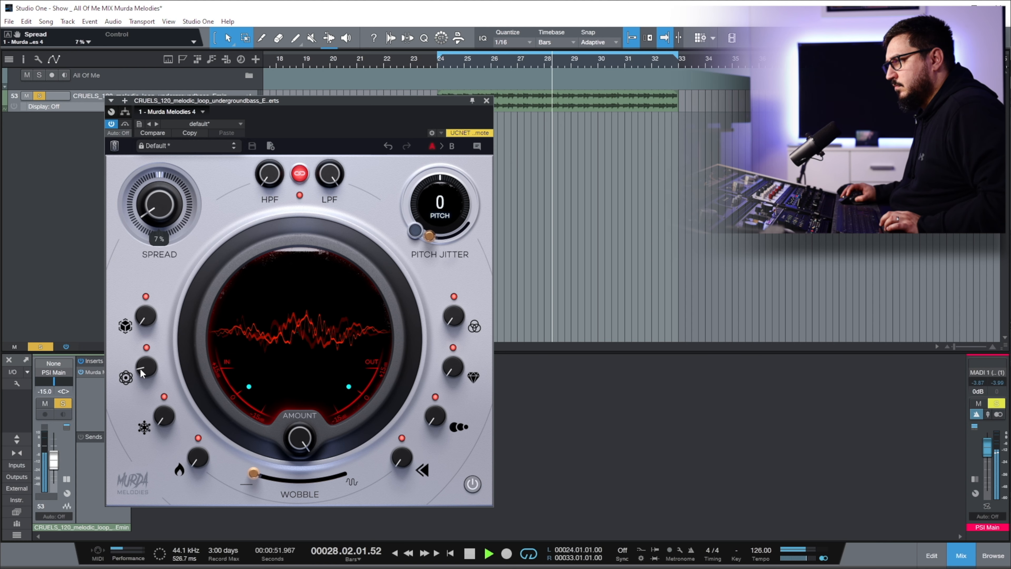
{"action": "key", "text": "space"}
{"action": "left_click_drag", "start_coordinate": [151, 189], "coordinate": [148, 176]}
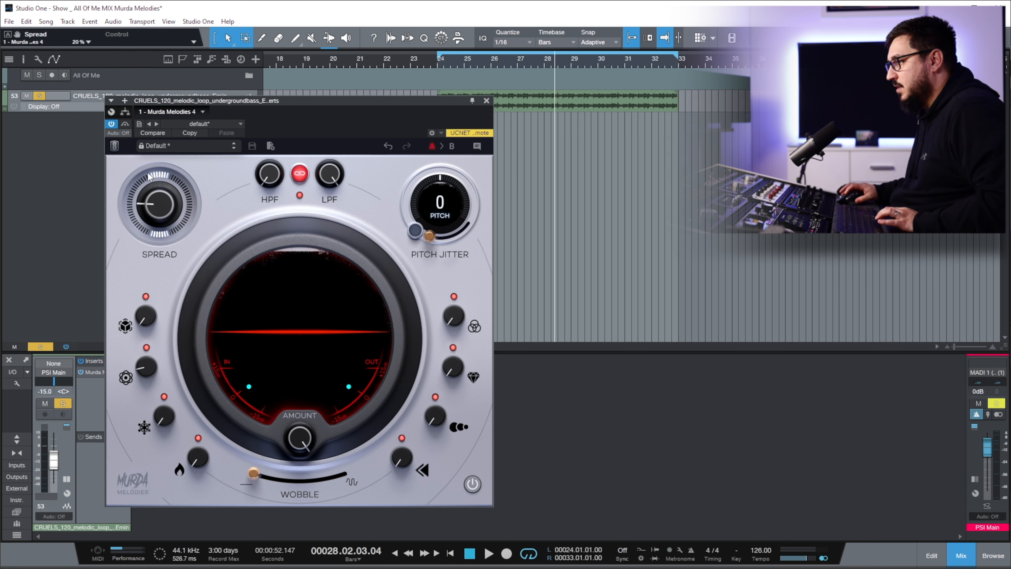
{"action": "left_click_drag", "start_coordinate": [154, 205], "coordinate": [162, 416]}
Step: Audition Dimension at 50% and 100% during playback, set it to 30%, and disable that effect
{"action": "key", "text": "space"}
{"action": "left_click_drag", "start_coordinate": [145, 315], "coordinate": [154, 222]}
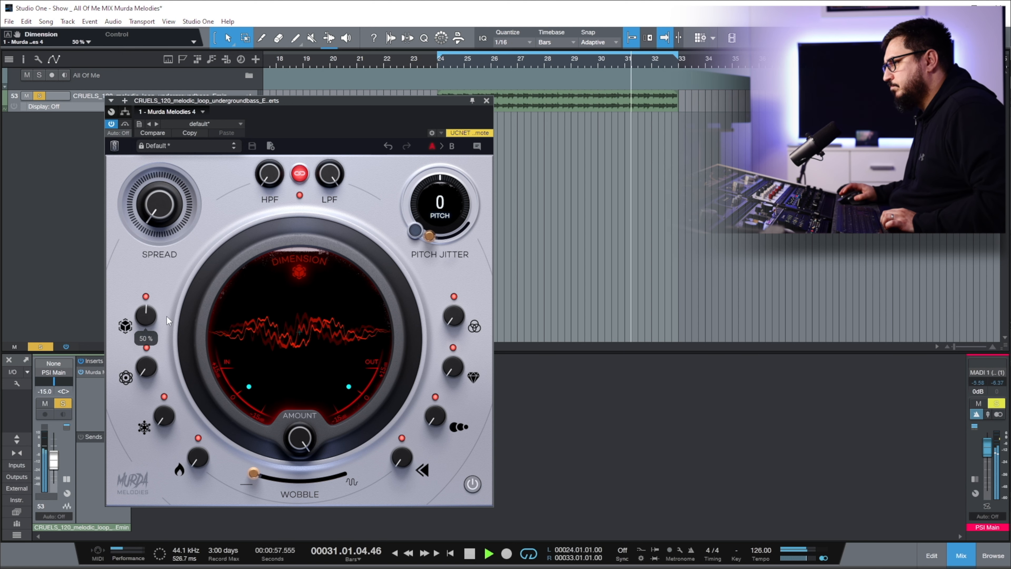
{"action": "key", "text": "space"}
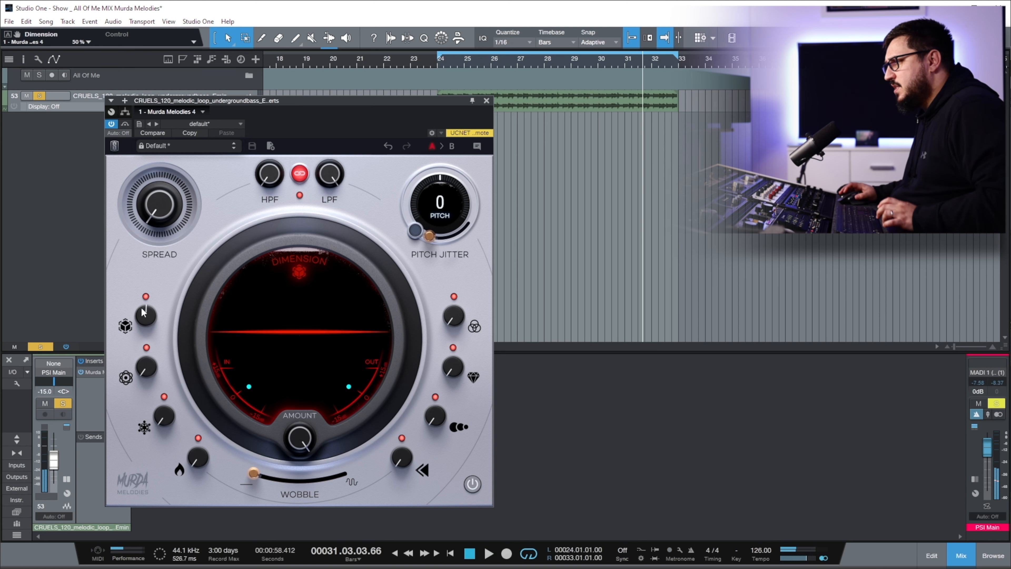
{"action": "mouse_move", "coordinate": [143, 312]}
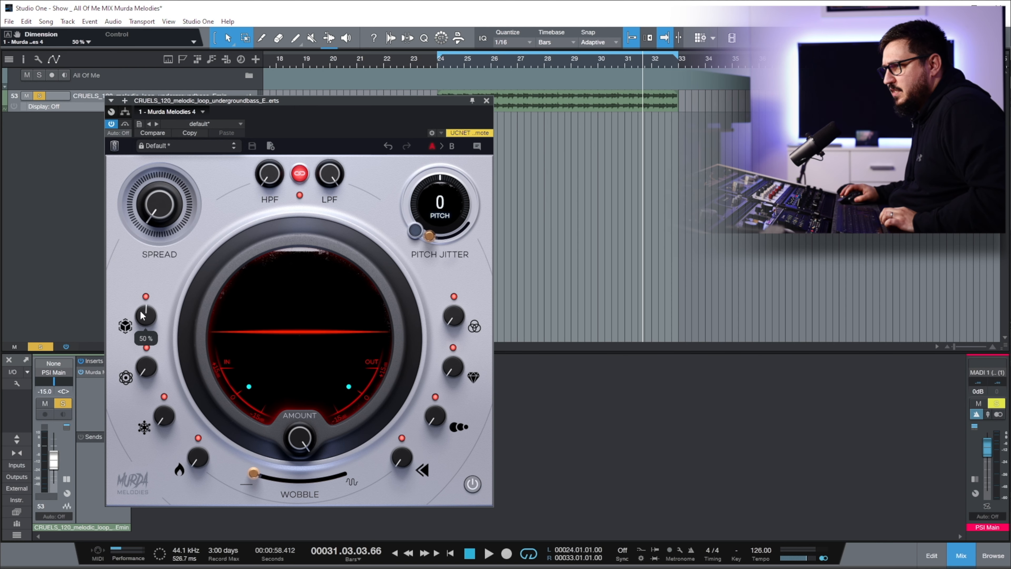
{"action": "key", "text": "space"}
{"action": "left_click_drag", "start_coordinate": [144, 321], "coordinate": [153, 243]}
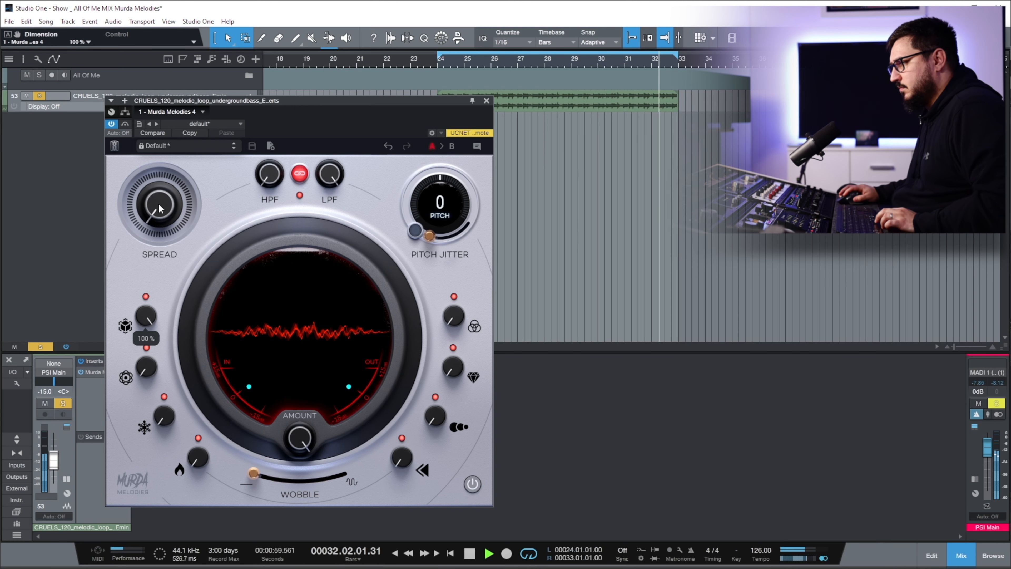
{"action": "left_click_drag", "start_coordinate": [160, 208], "coordinate": [157, 271]}
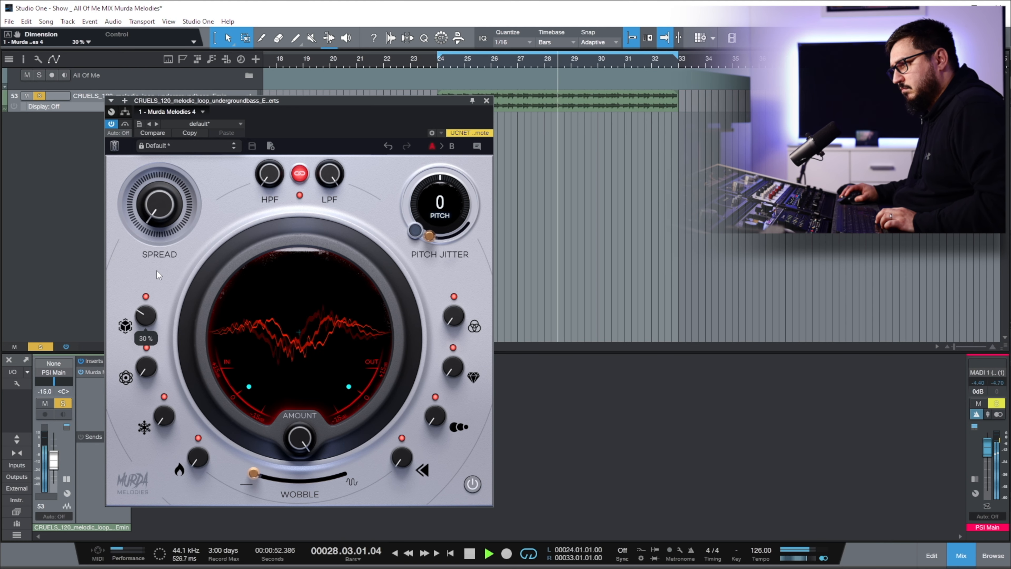
{"action": "left_click", "coordinate": [146, 297]}
Step: Audition Motion at 65%, set it to 50% and disable the effect, stopping playback
{"action": "left_click_drag", "start_coordinate": [144, 369], "coordinate": [157, 246]}
{"action": "key", "text": "space"}
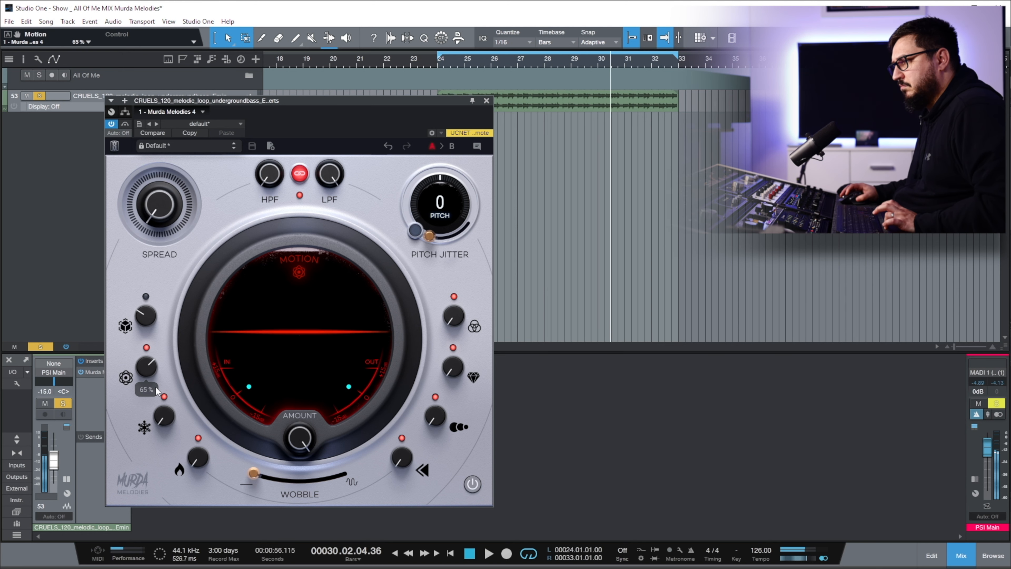
{"action": "left_click_drag", "start_coordinate": [147, 367], "coordinate": [145, 400]}
{"action": "key", "text": "space"}
{"action": "left_click", "coordinate": [146, 347]}
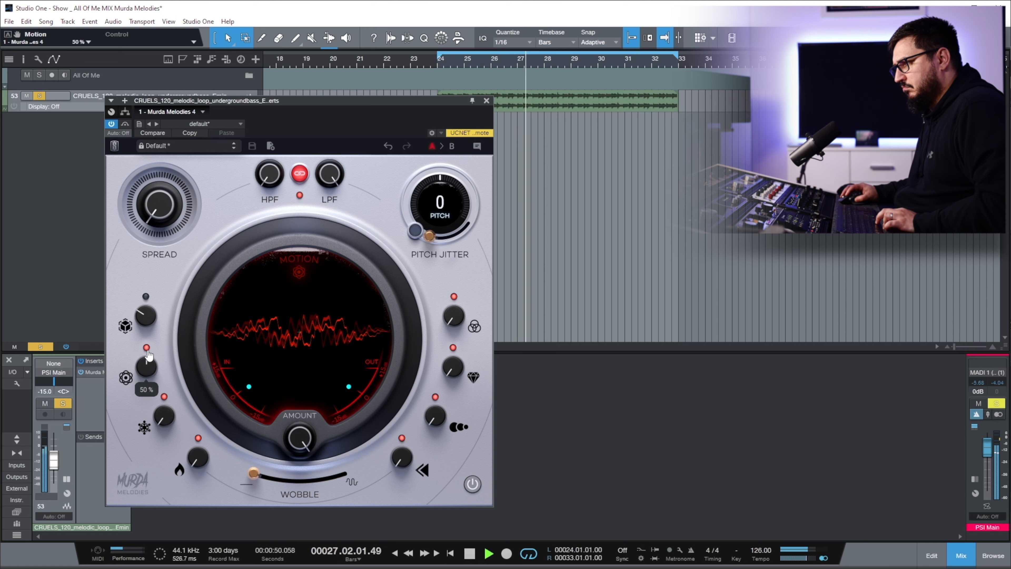
{"action": "key", "text": "space"}
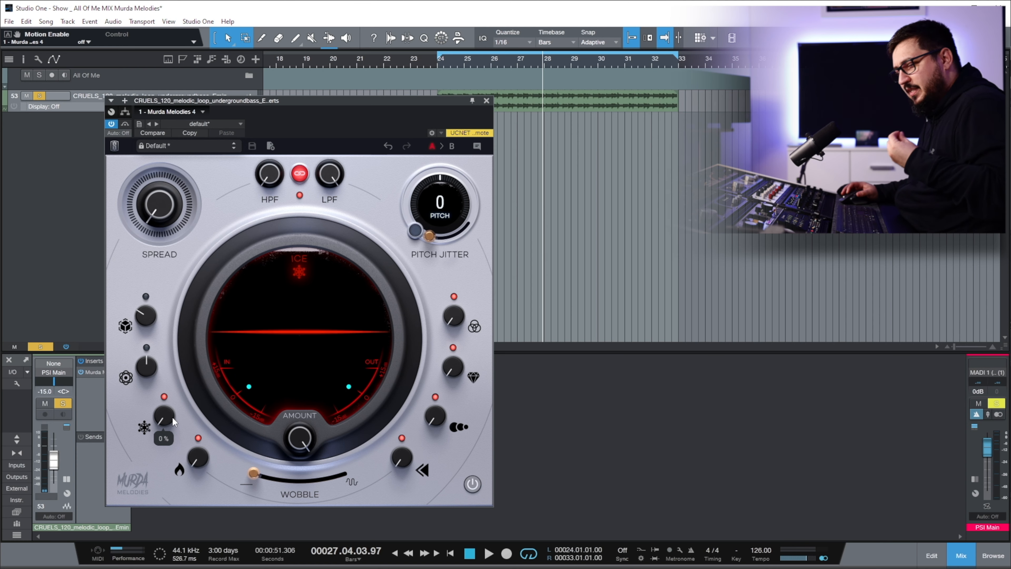
Step: Play the loop with Ice raised to about 48%, switching Ice off and on to compare, and stop playback
{"action": "key", "text": "space"}
{"action": "left_click_drag", "start_coordinate": [174, 422], "coordinate": [195, 336]}
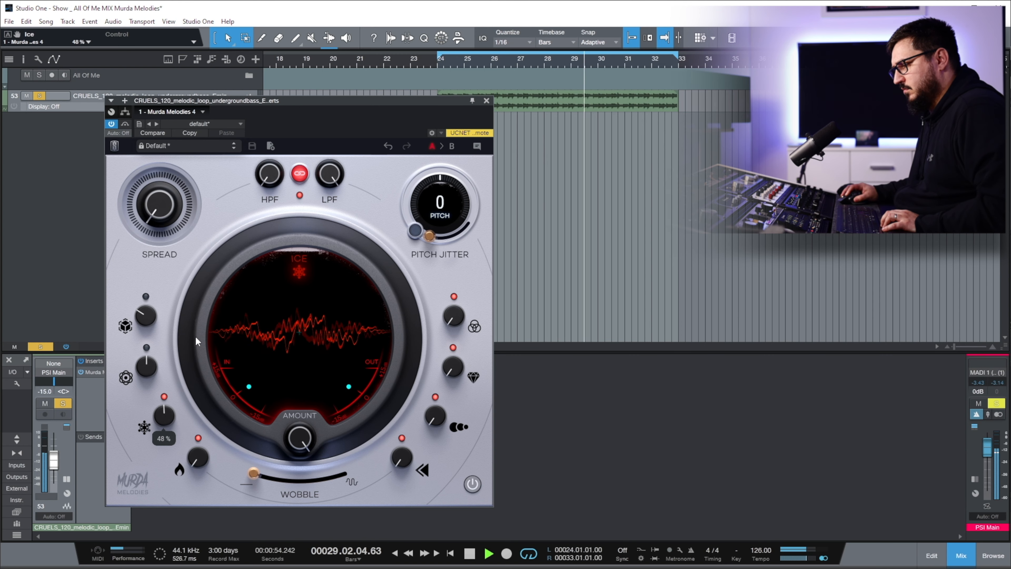
{"action": "left_click", "coordinate": [164, 397]}
{"action": "left_click", "coordinate": [165, 397]}
{"action": "key", "text": "space"}
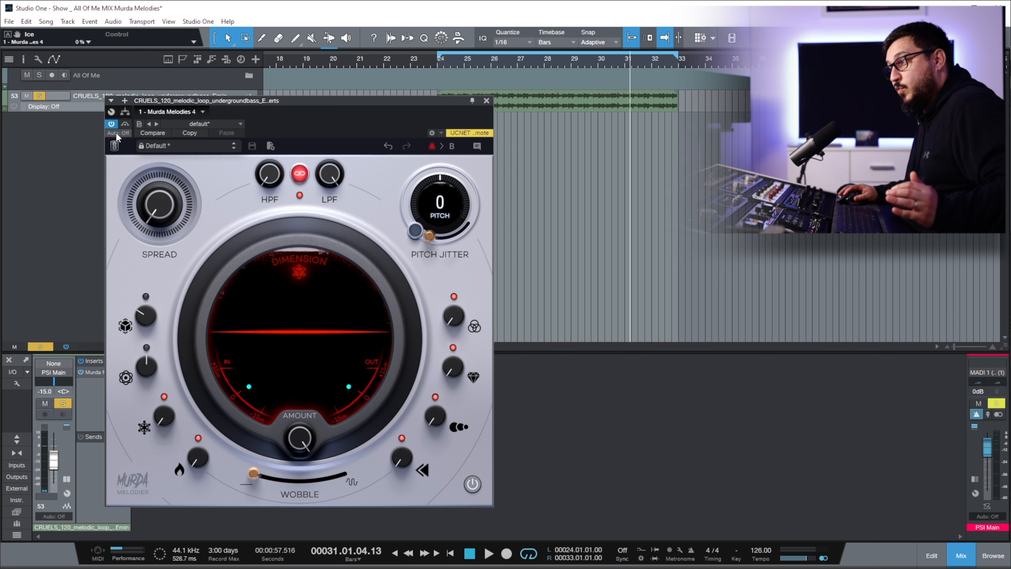
Step: Automate Ice with a rising ramp ending at bar 33 in Read mode, and play the loop with it
{"action": "left_click", "coordinate": [115, 132]}
{"action": "key", "text": "space"}
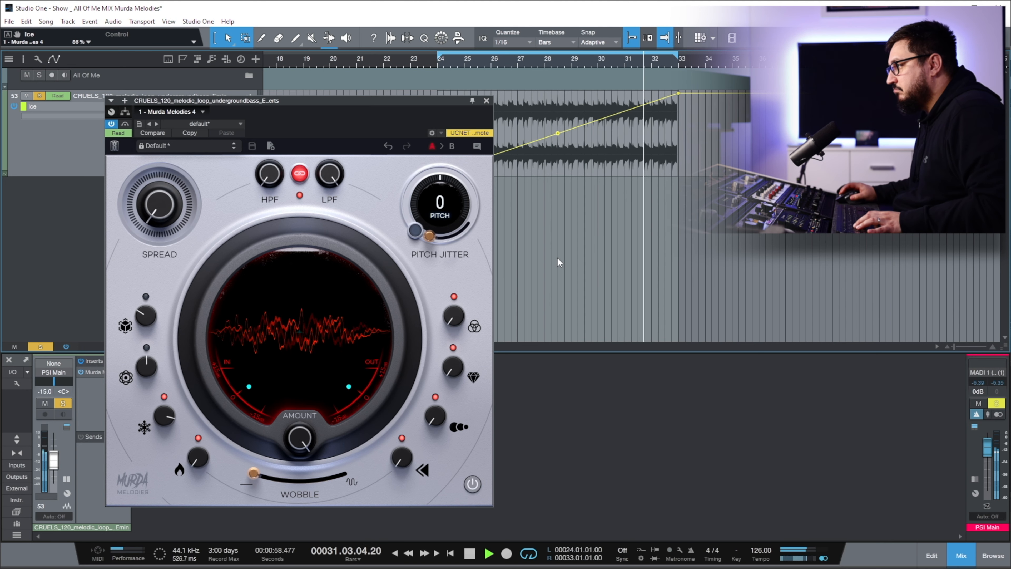
{"action": "key", "text": "space"}
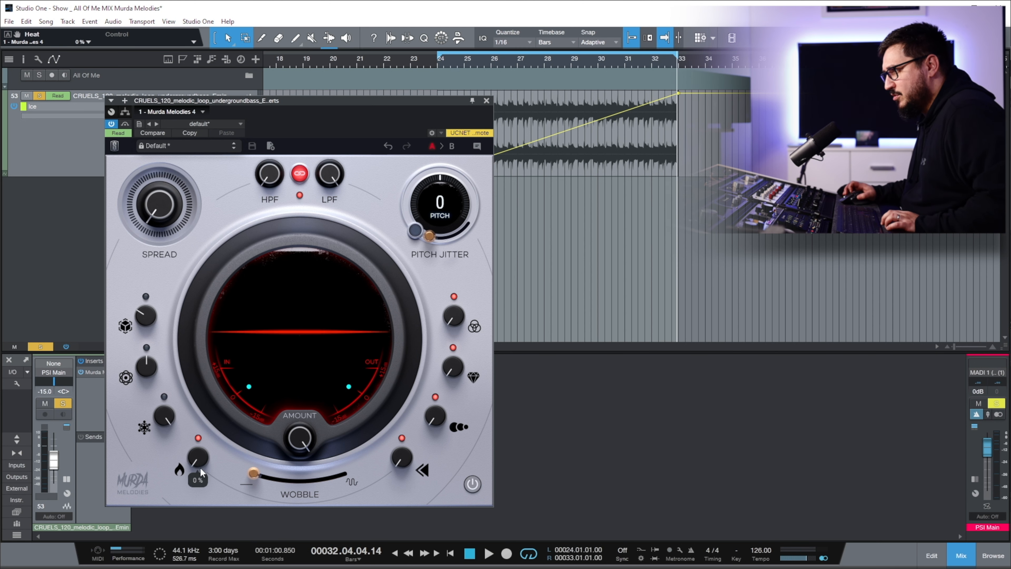
Step: Audition Heat at 80% and 56% during playback, set it to 40%, and switch it off and on to compare
{"action": "key", "text": "space"}
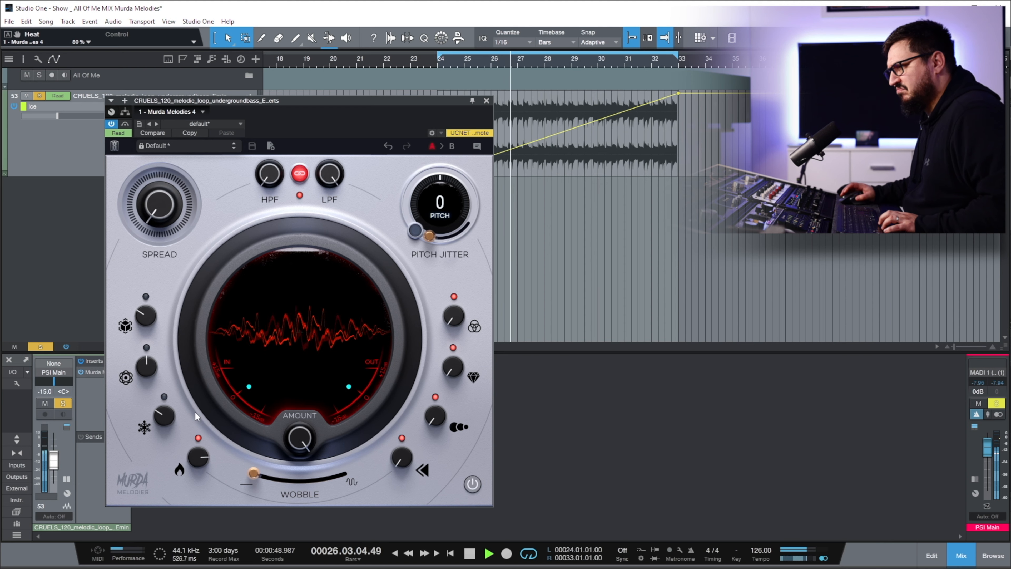
{"action": "left_click_drag", "start_coordinate": [197, 457], "coordinate": [198, 512]}
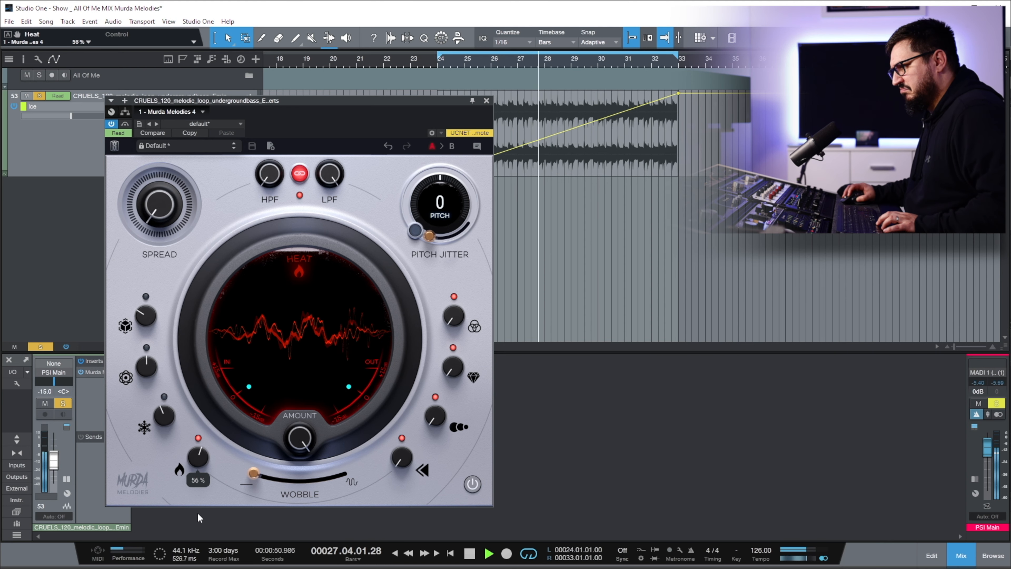
{"action": "left_click_drag", "start_coordinate": [200, 459], "coordinate": [203, 487]}
{"action": "left_click", "coordinate": [198, 437]}
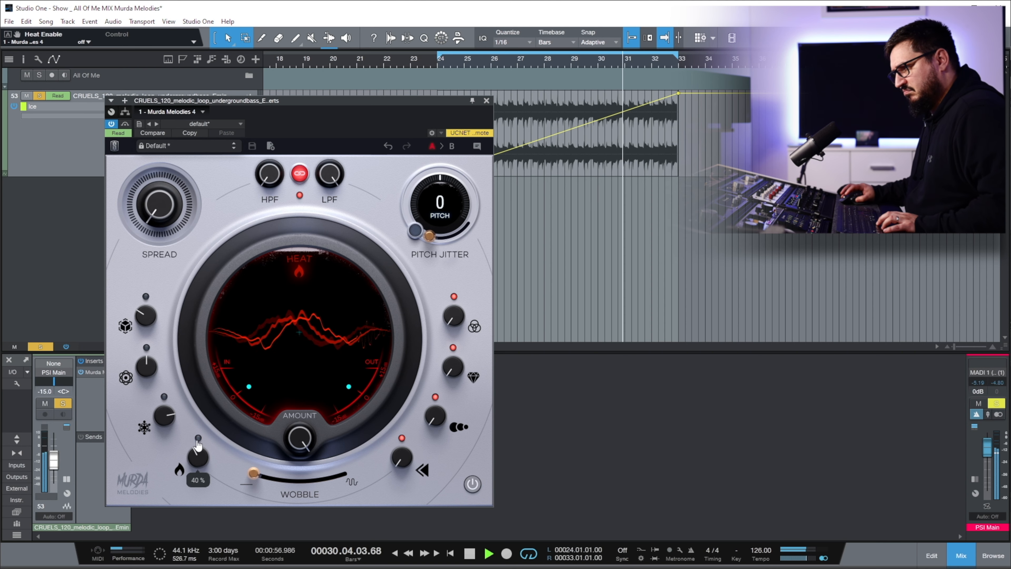
{"action": "left_click", "coordinate": [197, 438]}
{"action": "key", "text": "space"}
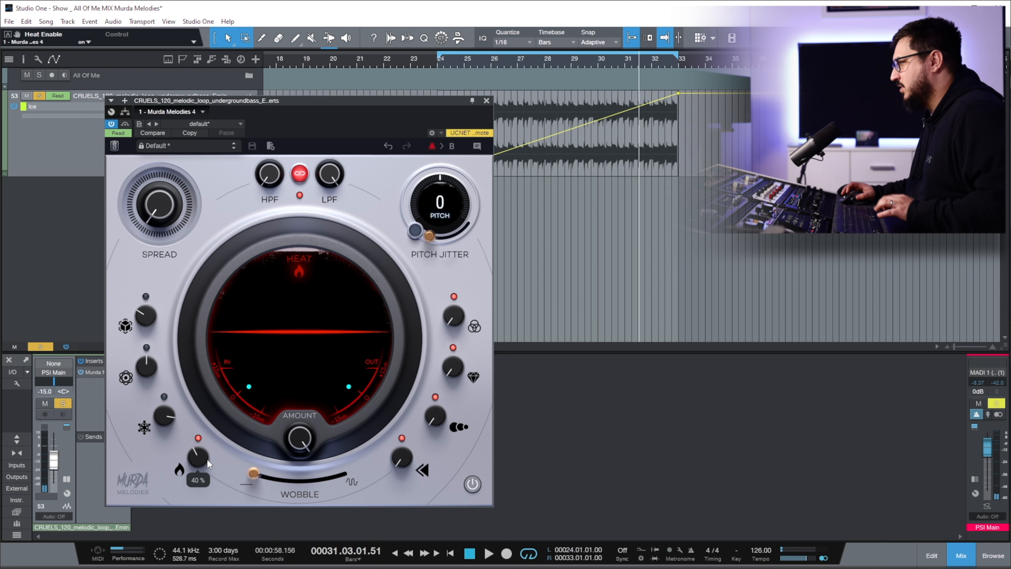
Step: Set the Wobble amount to 32% and play a short part of the loop
{"action": "left_click_drag", "start_coordinate": [254, 473], "coordinate": [284, 483]}
{"action": "key", "text": "space"}
{"action": "key", "text": "space"}
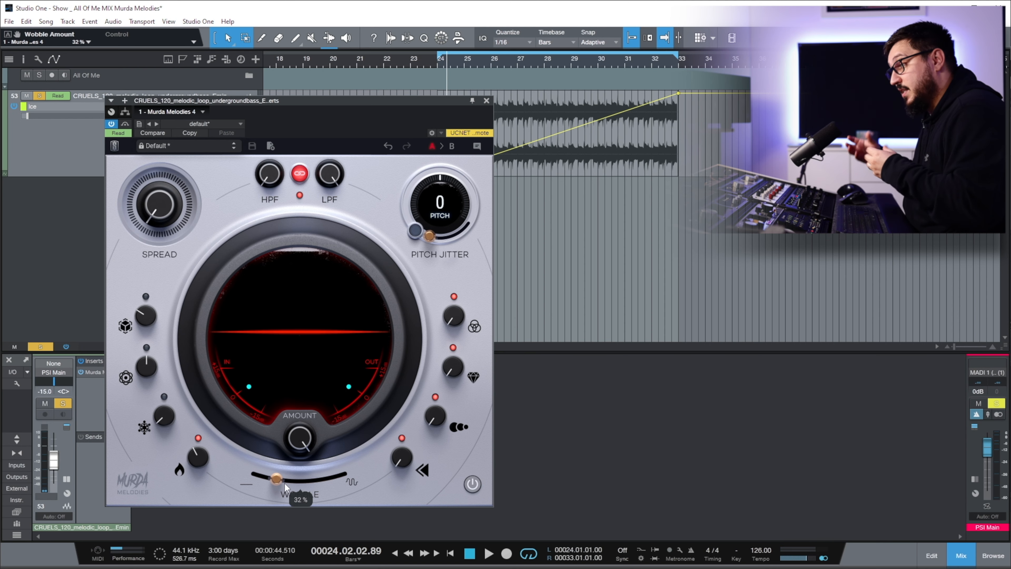
Step: Return the Wobble amount to 0% and audition Reverse at 94% and 65% while the loop plays
{"action": "left_click_drag", "start_coordinate": [283, 483], "coordinate": [246, 479]}
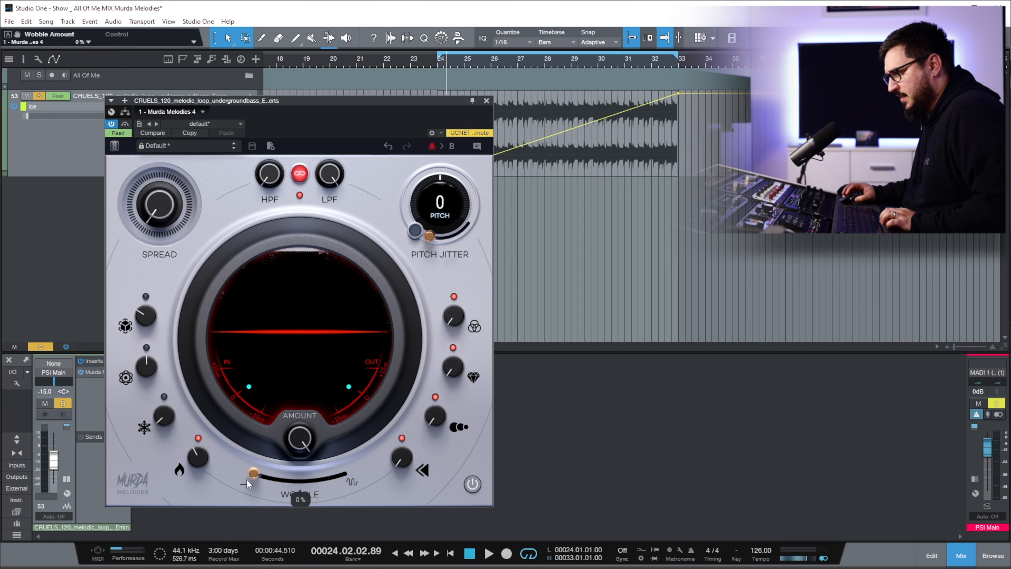
{"action": "left_click_drag", "start_coordinate": [402, 458], "coordinate": [417, 273]}
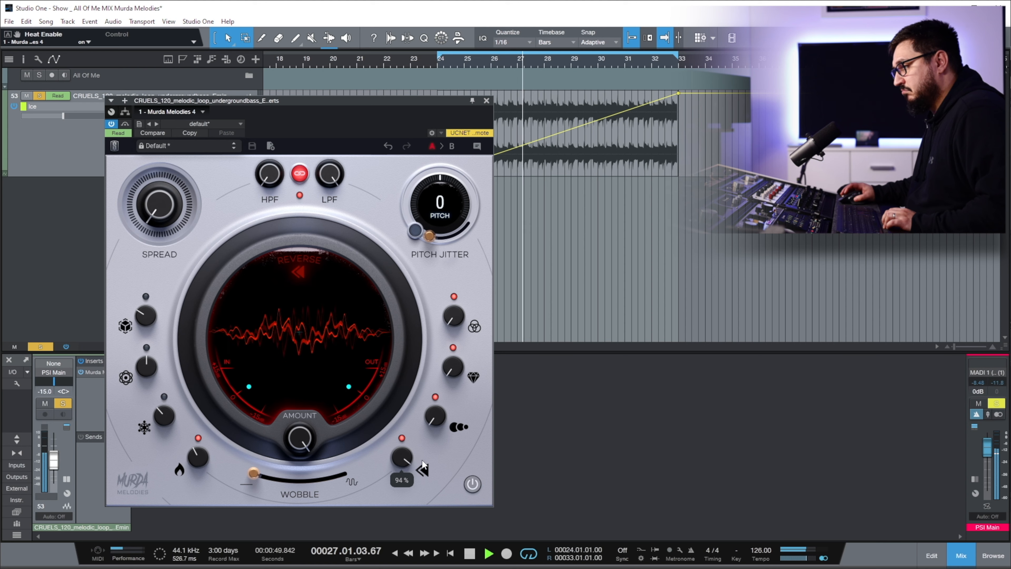
{"action": "left_click_drag", "start_coordinate": [398, 459], "coordinate": [402, 481]}
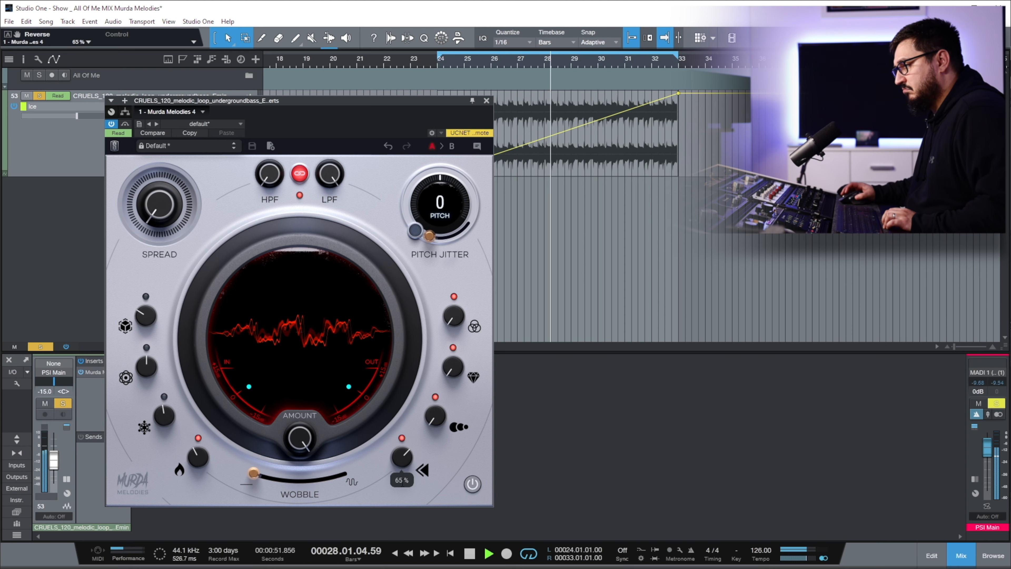
{"action": "mouse_move", "coordinate": [402, 481]}
{"action": "left_mouse_down"}
{"action": "mouse_move", "coordinate": [400, 492]}
{"action": "mouse_move", "coordinate": [400, 467]}
{"action": "left_mouse_up"}
{"action": "key", "text": "space"}
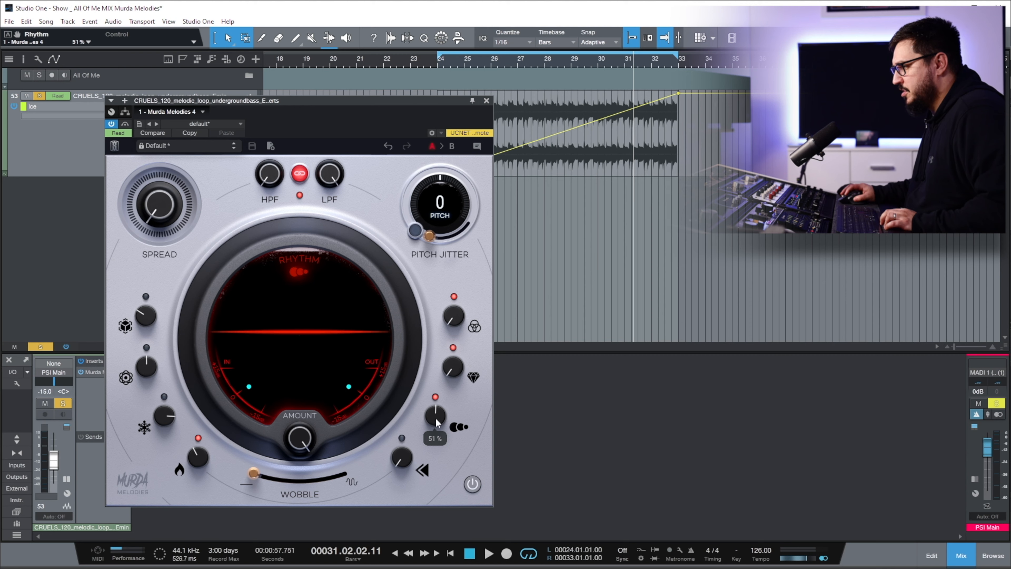
Step: Play the loop with Rhythm set to about 49%, adjust it slightly during playback, and stop
{"action": "key", "text": "space"}
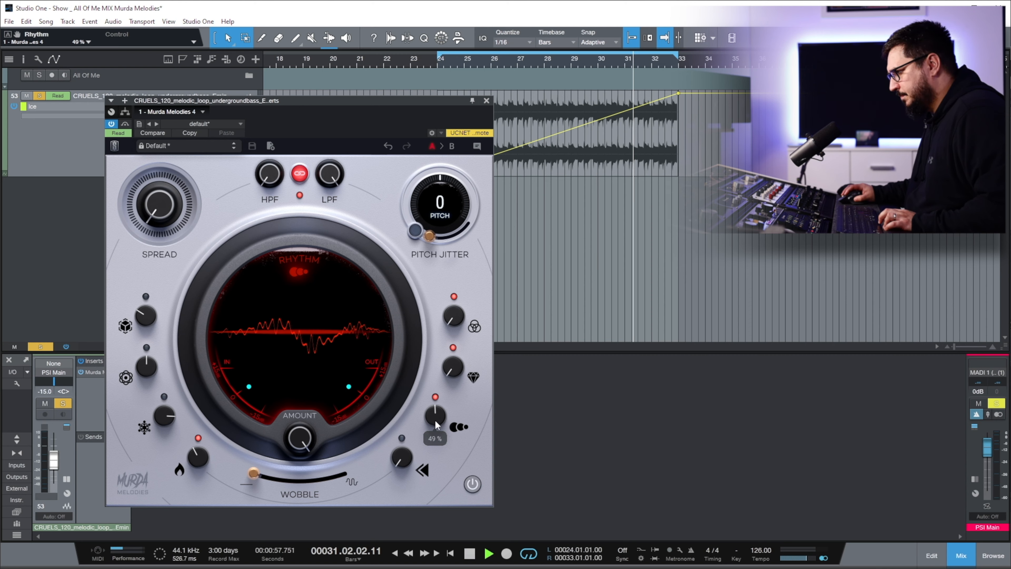
{"action": "mouse_move", "coordinate": [436, 418]}
{"action": "left_mouse_down"}
{"action": "mouse_move", "coordinate": [432, 505]}
{"action": "mouse_move", "coordinate": [428, 461]}
{"action": "mouse_move", "coordinate": [452, 368]}
{"action": "mouse_move", "coordinate": [439, 421]}
{"action": "left_mouse_up"}
{"action": "key", "text": "space"}
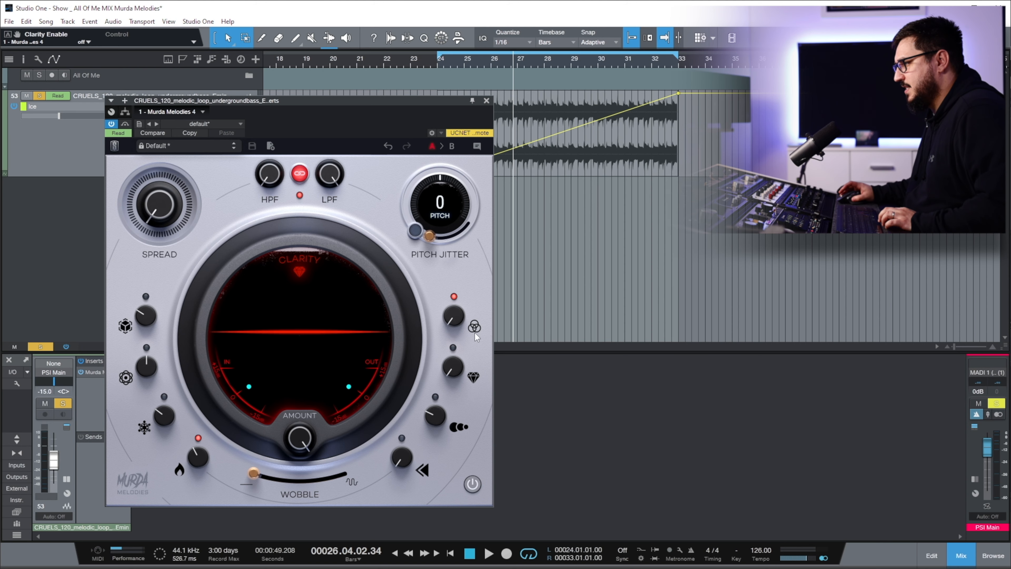
Step: Raise Ensemble, fine-tune it to about 60%, and play parts of the loop to hear it
{"action": "left_click_drag", "start_coordinate": [455, 321], "coordinate": [458, 283]}
{"action": "left_click_drag", "start_coordinate": [466, 204], "coordinate": [474, 119]}
{"action": "key", "text": "space"}
{"action": "scroll", "coordinate": [446, 324], "scroll_direction": "down", "scroll_amount": 5}
{"action": "scroll", "coordinate": [447, 327], "scroll_direction": "down", "scroll_amount": 1}
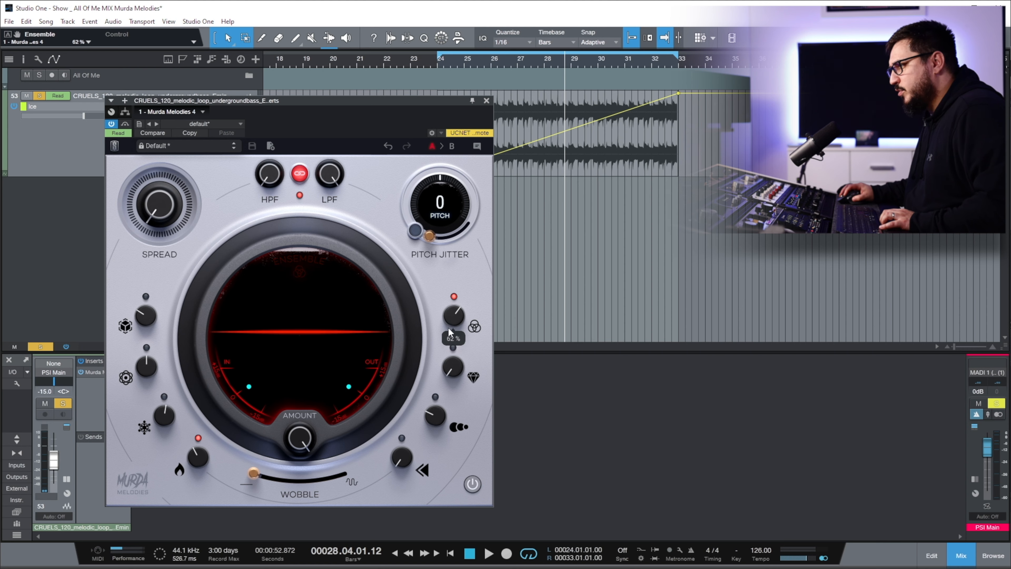
{"action": "scroll", "coordinate": [448, 328], "scroll_direction": "down", "scroll_amount": 1}
{"action": "key", "text": "space"}
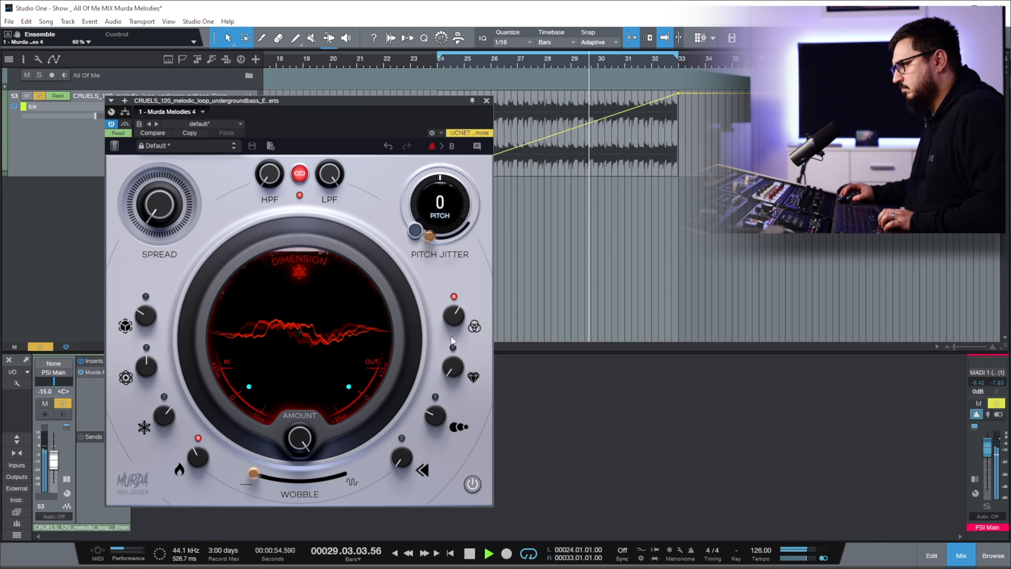
{"action": "key", "text": "space"}
Step: Audition Pitch at -24, -12, 12 and 24 during playback, switching Ensemble off along the way
{"action": "left_click_drag", "start_coordinate": [436, 208], "coordinate": [429, 240]}
{"action": "key", "text": "space"}
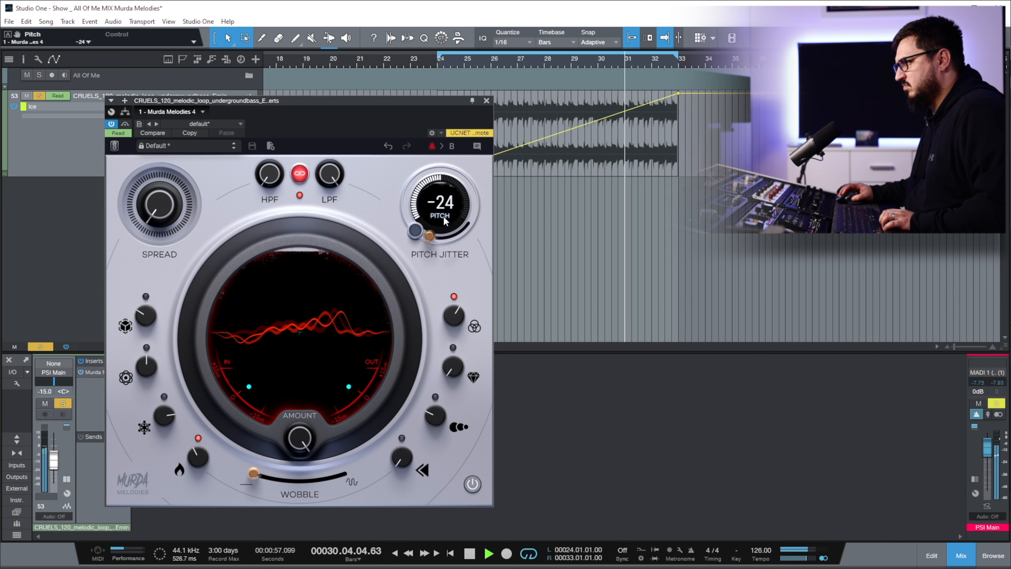
{"action": "left_click_drag", "start_coordinate": [444, 216], "coordinate": [464, 187]}
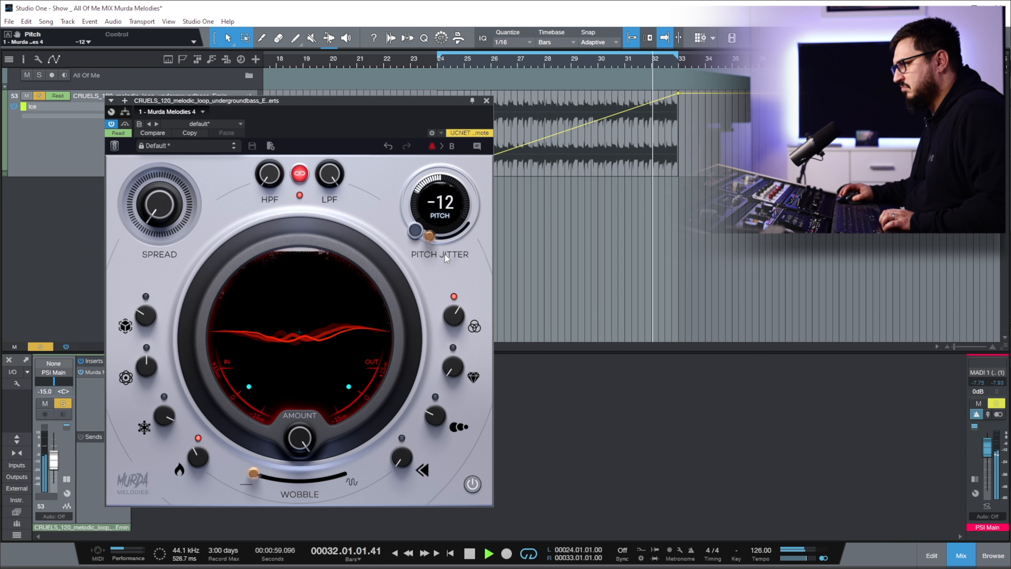
{"action": "left_click", "coordinate": [453, 297]}
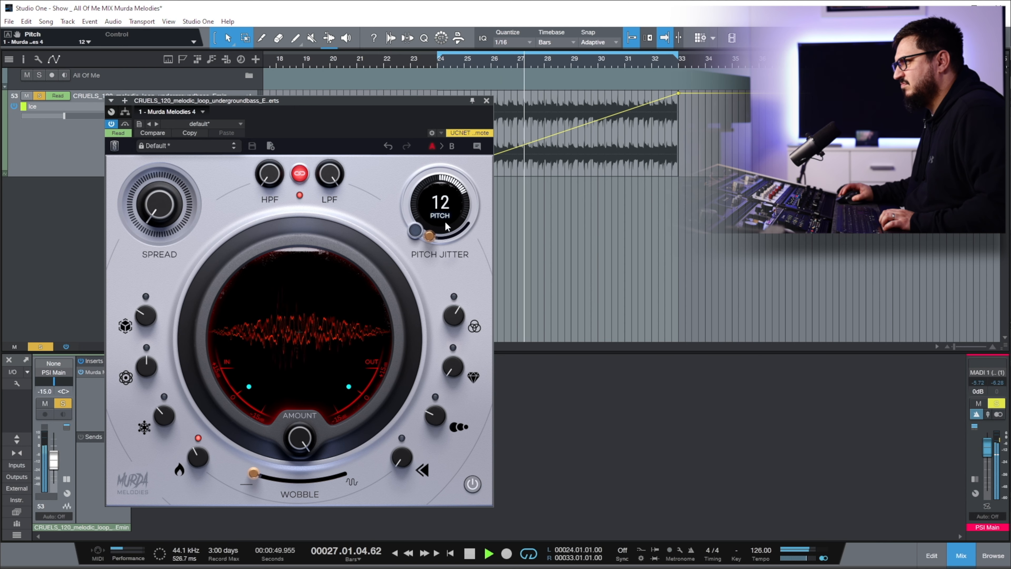
{"action": "left_click_drag", "start_coordinate": [446, 199], "coordinate": [430, 45]}
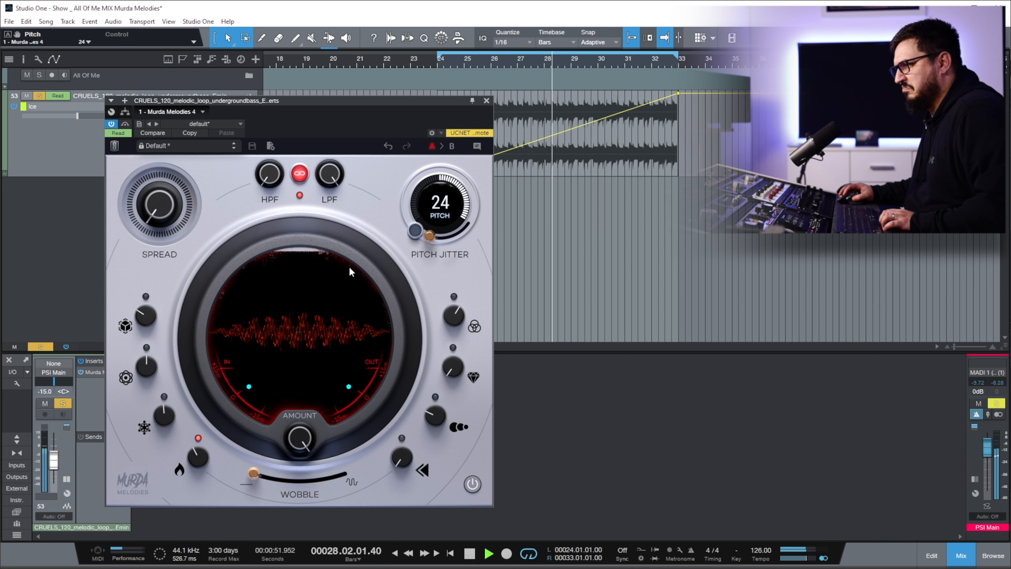
Step: Switch Ice on and turn the automation mode off for the loop's plugin
{"action": "left_click", "coordinate": [164, 398]}
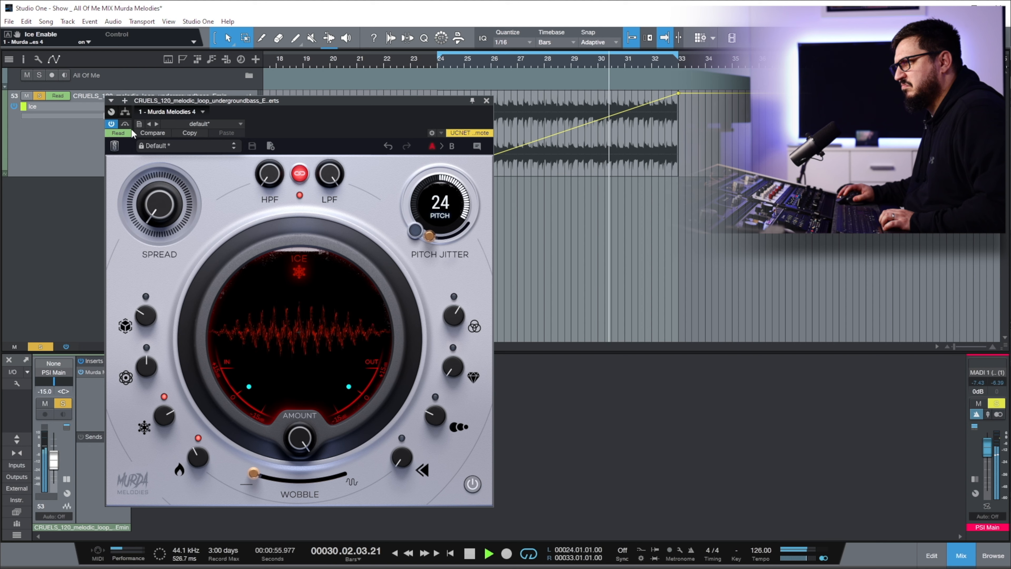
{"action": "left_click", "coordinate": [133, 134]}
{"action": "left_click", "coordinate": [120, 154]}
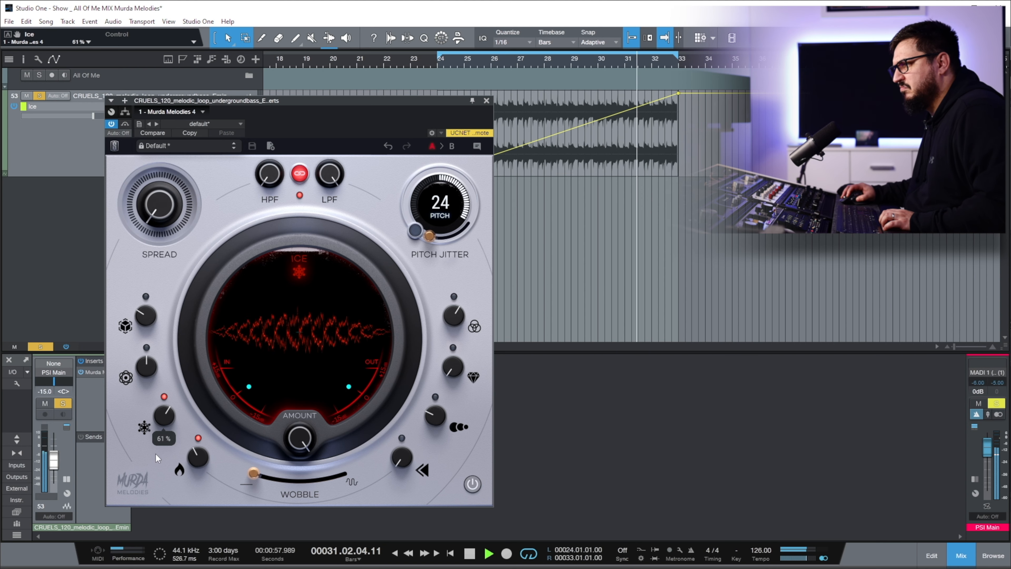
Step: Switch on Motion, Dimension, Clarity and Ensemble during playback
{"action": "left_click", "coordinate": [147, 348]}
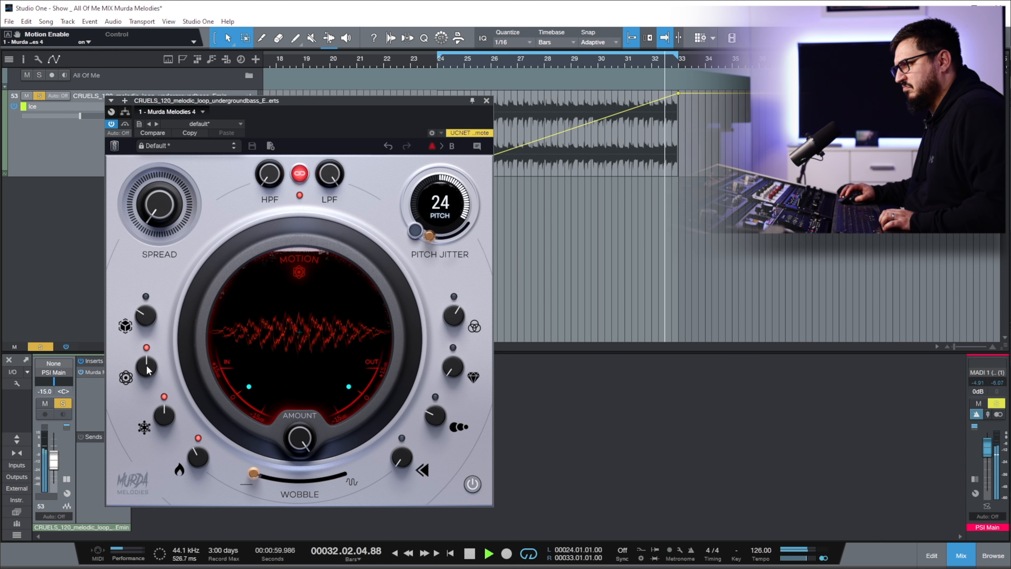
{"action": "left_click", "coordinate": [146, 296]}
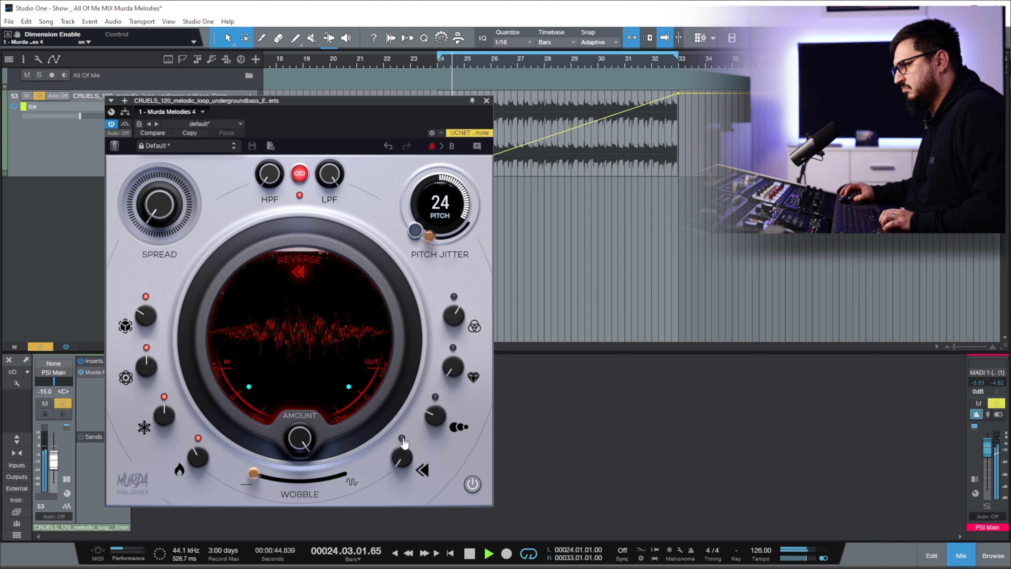
{"action": "left_click", "coordinate": [453, 348]}
{"action": "left_click_drag", "start_coordinate": [458, 289], "coordinate": [452, 346]}
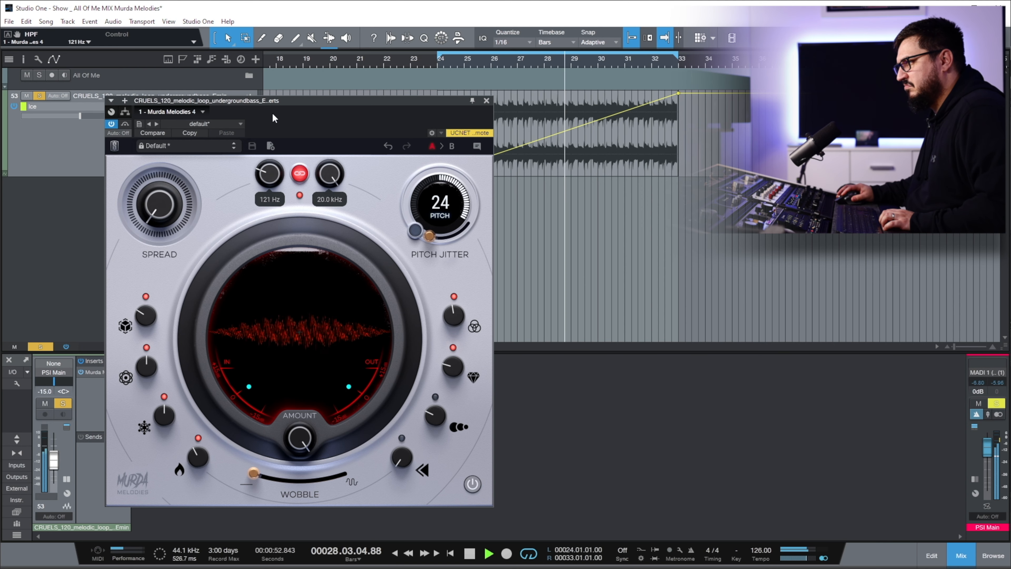
Step: Set the linked filters to 79.6 Hz high-pass and 13.2 kHz low-pass, stop playback, and raise Wobble slightly
{"action": "left_click_drag", "start_coordinate": [330, 179], "coordinate": [307, 175]}
{"action": "key", "text": "space"}
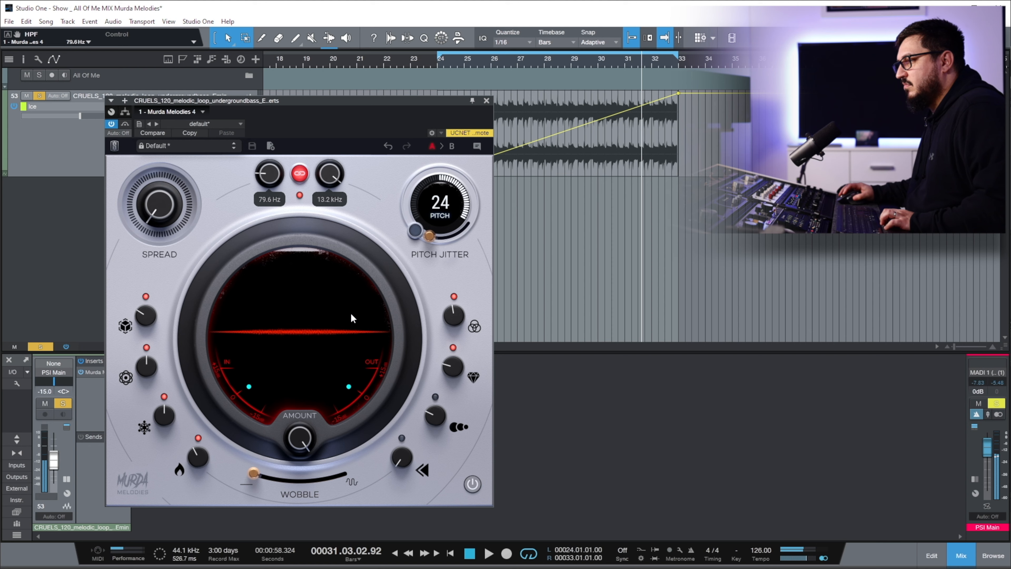
{"action": "left_click_drag", "start_coordinate": [254, 481], "coordinate": [262, 476]}
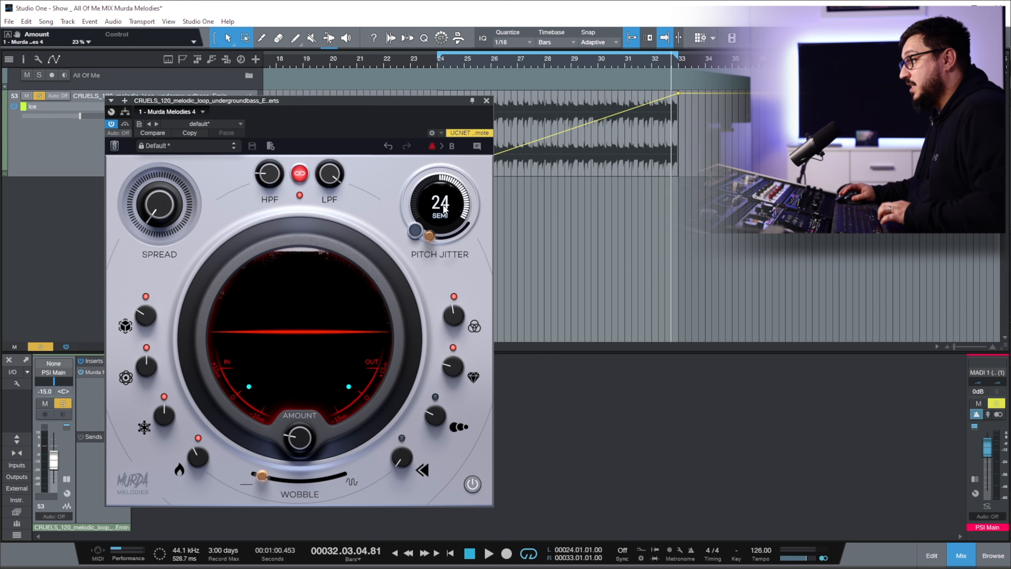
Step: Play the loop with the main Amount at 30% and try other Pitch and Amount settings
{"action": "key", "text": "space"}
{"action": "left_click_drag", "start_coordinate": [301, 451], "coordinate": [321, 447]}
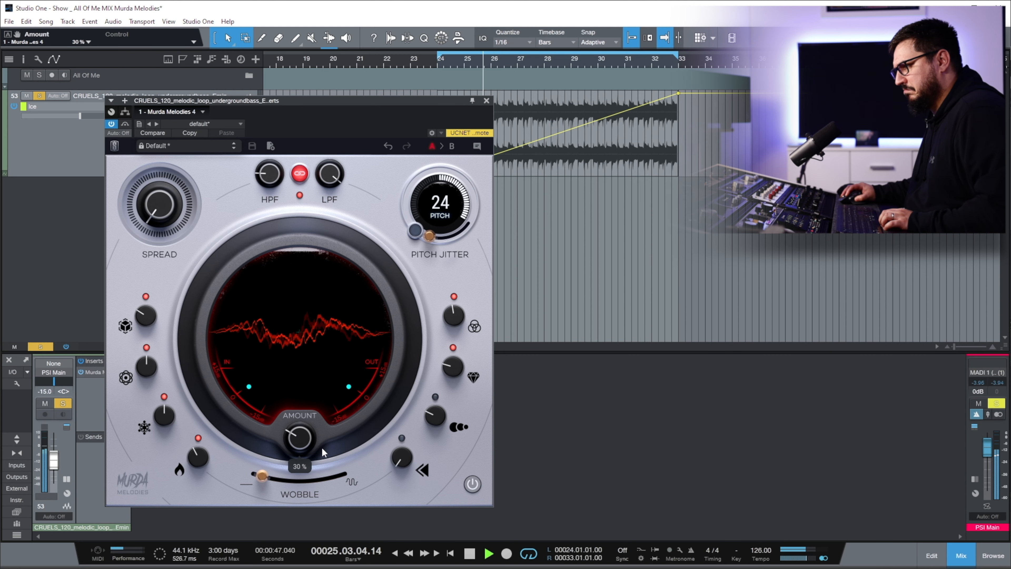
{"action": "left_click_drag", "start_coordinate": [440, 212], "coordinate": [479, 215]}
{"action": "left_click_drag", "start_coordinate": [300, 448], "coordinate": [329, 432]}
Step: Turn Pitch Jitter up fully, set Pitch to -12, and set the main Amount to 50%
{"action": "left_click", "coordinate": [416, 232]}
{"action": "left_click_drag", "start_coordinate": [424, 205], "coordinate": [421, 292]}
{"action": "left_click_drag", "start_coordinate": [316, 444], "coordinate": [327, 401]}
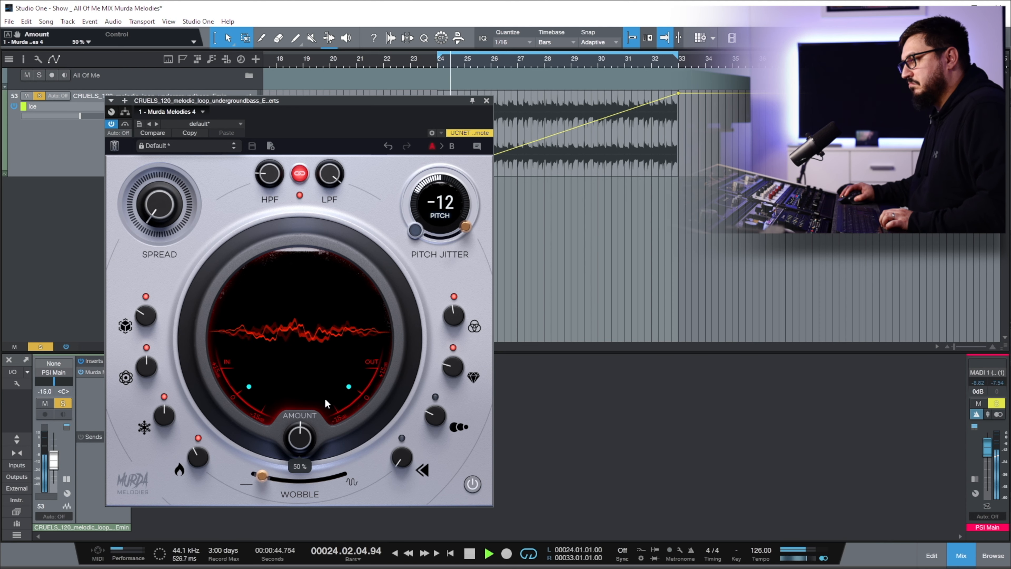
Step: Raise Heat to 81% during playback and compare the loop with the whole plugin bypassed and active
{"action": "left_click", "coordinate": [471, 484]}
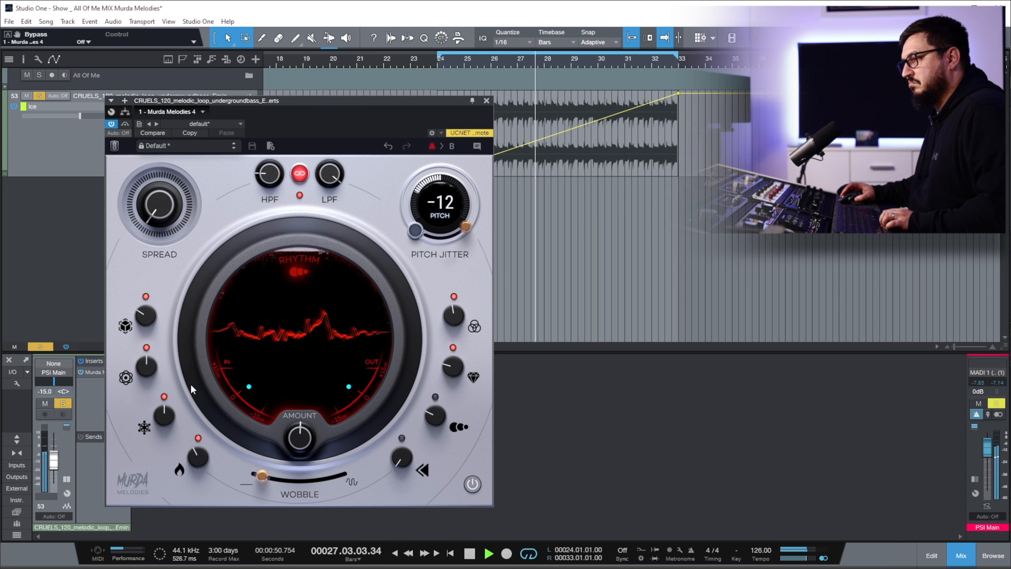
{"action": "left_click_drag", "start_coordinate": [198, 457], "coordinate": [217, 387]}
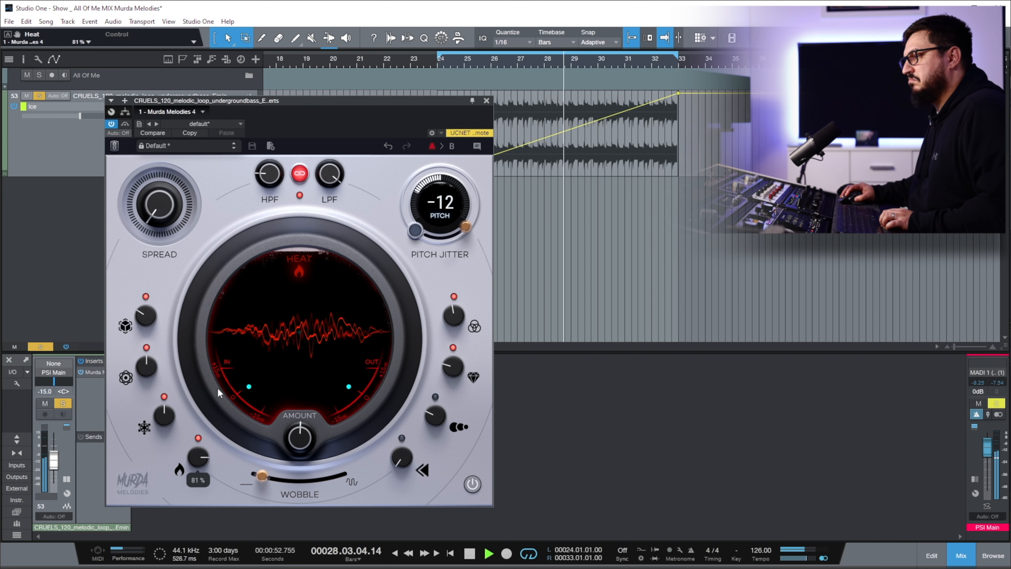
{"action": "left_click", "coordinate": [473, 485]}
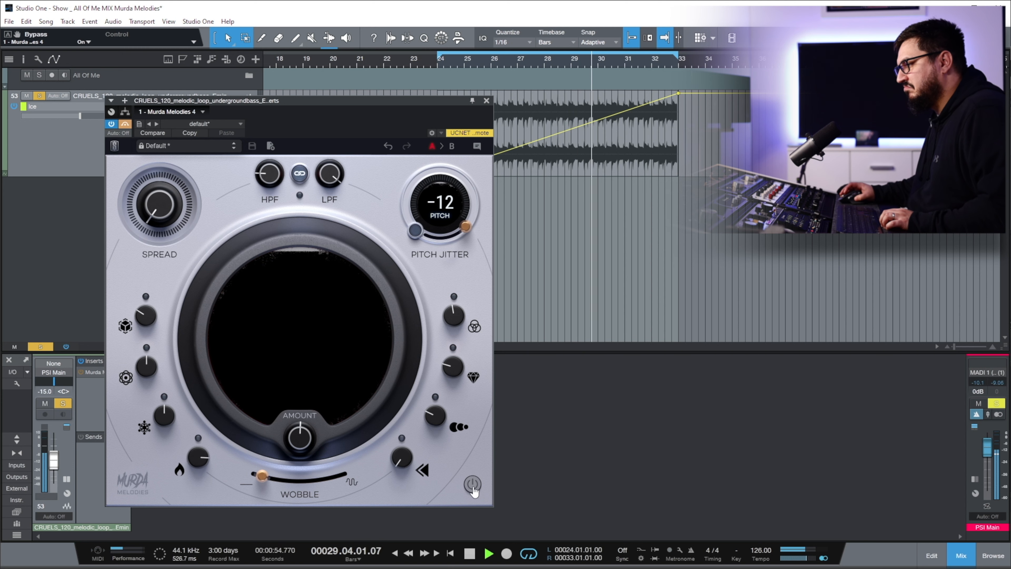
{"action": "left_click", "coordinate": [472, 485]}
Step: Raise Spread to 98%, compare the plugin bypassed and active, and stop playback
{"action": "left_click_drag", "start_coordinate": [160, 203], "coordinate": [181, 60]}
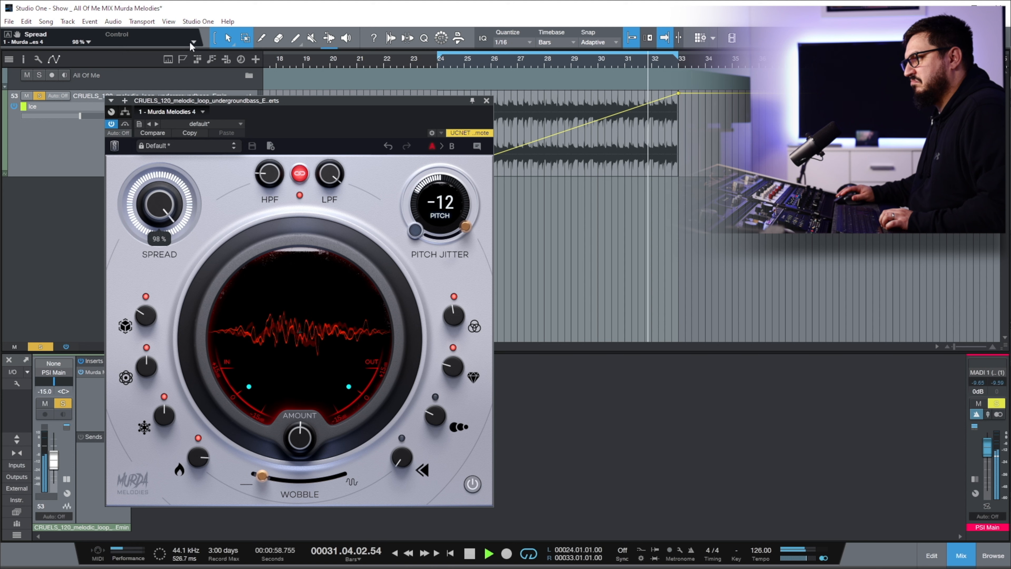
{"action": "left_click", "coordinate": [473, 485]}
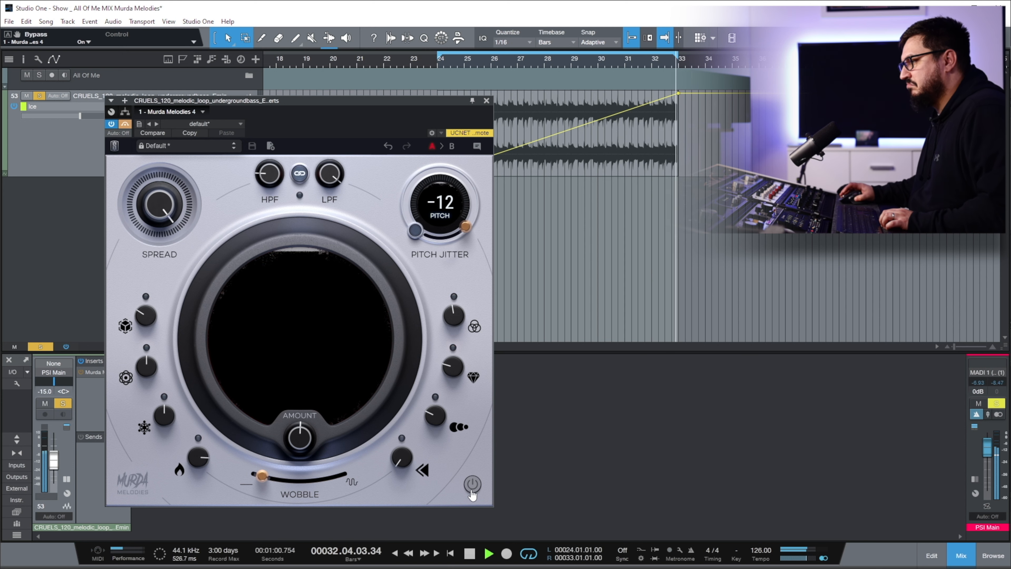
{"action": "left_click", "coordinate": [473, 485]}
{"action": "key", "text": "space"}
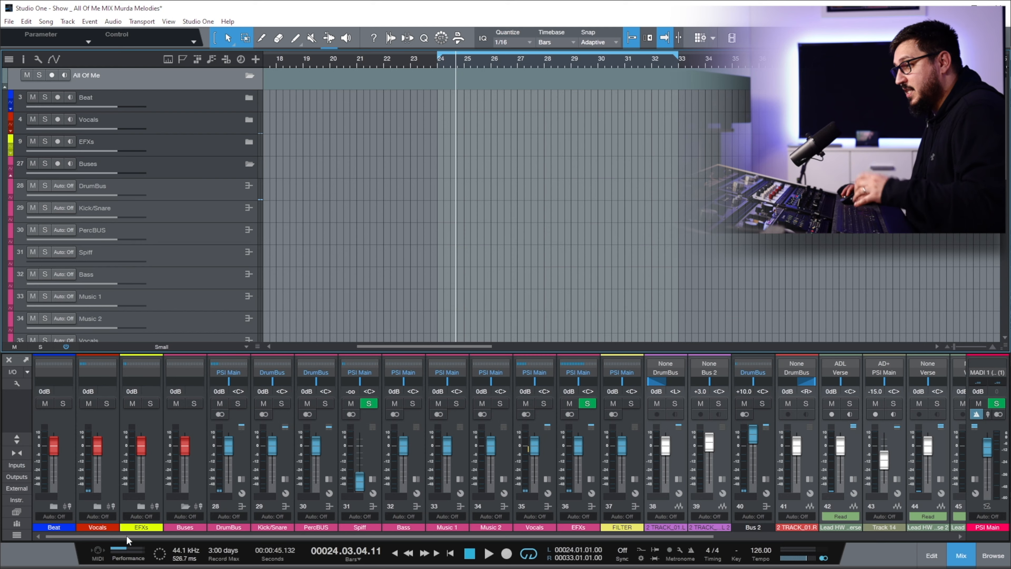
Step: Show the automation lanes for the lead and background vocal tracks and play the full mix from bar 24
{"action": "scroll", "coordinate": [470, 227], "scroll_direction": "down", "scroll_amount": 10}
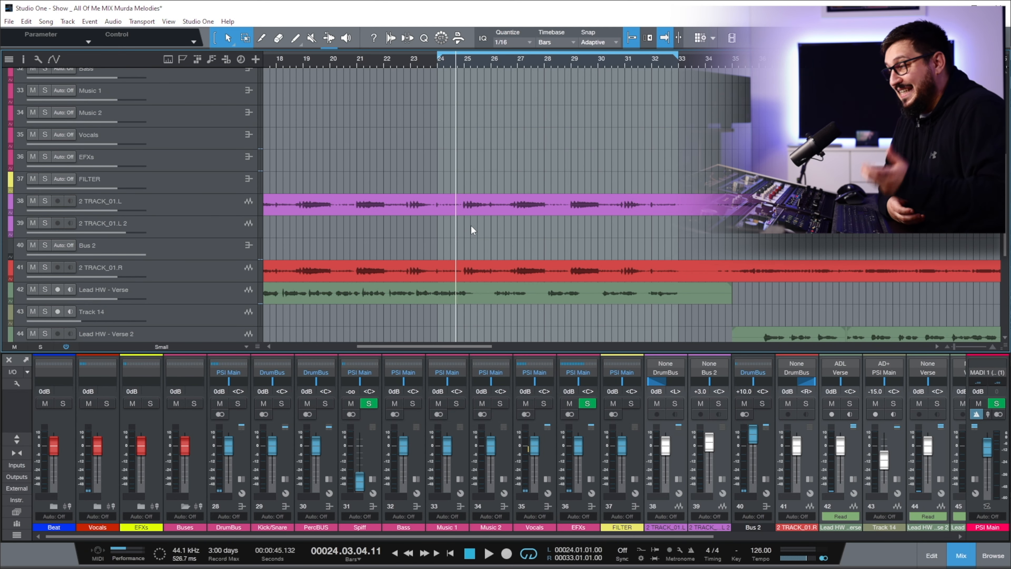
{"action": "scroll", "coordinate": [463, 63], "scroll_direction": "down", "scroll_amount": 2}
{"action": "scroll", "coordinate": [485, 141], "scroll_direction": "down", "scroll_amount": 3}
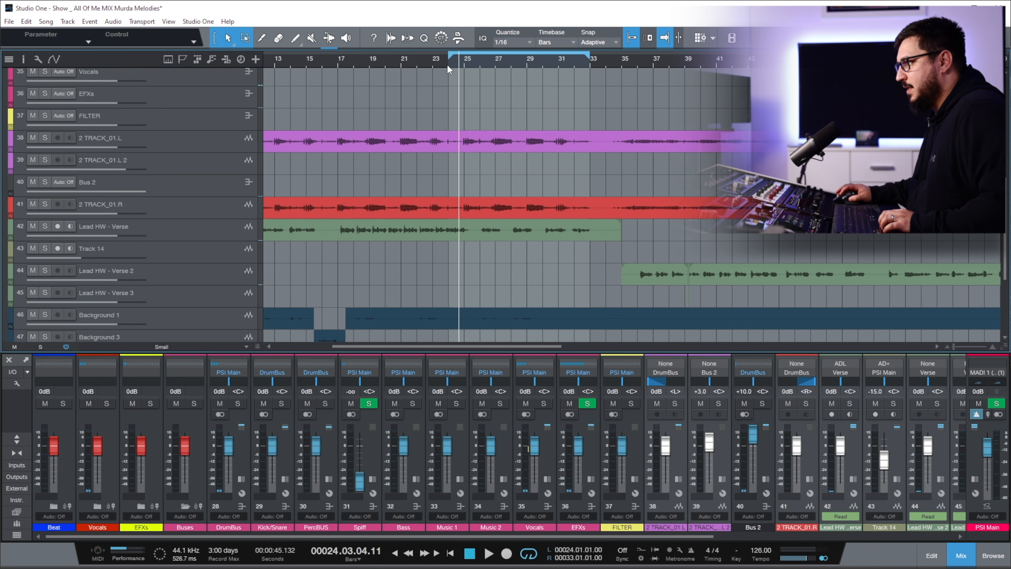
{"action": "scroll", "coordinate": [349, 200], "scroll_direction": "down", "scroll_amount": 1}
{"action": "key", "text": "a"}
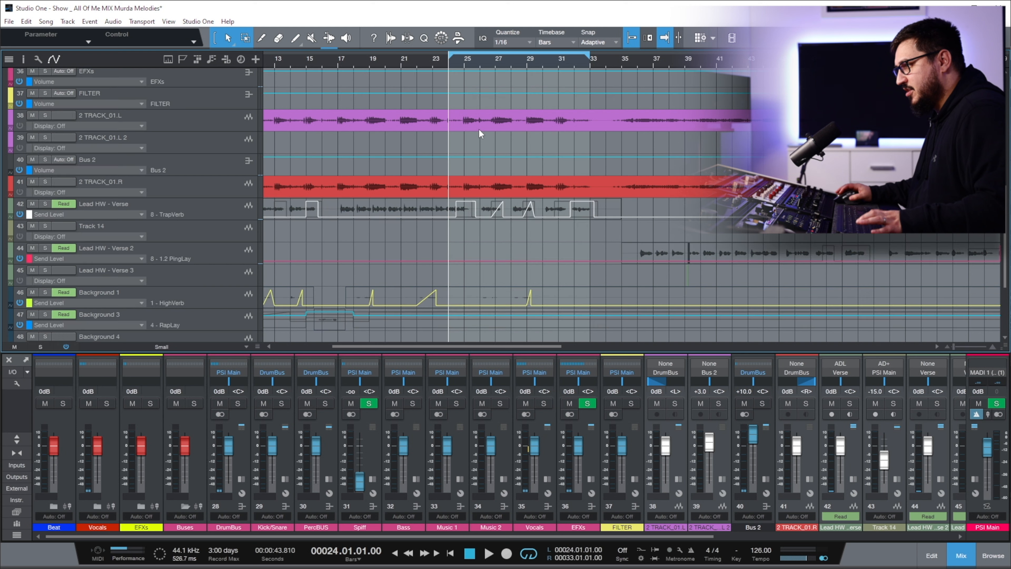
{"action": "key", "text": "space"}
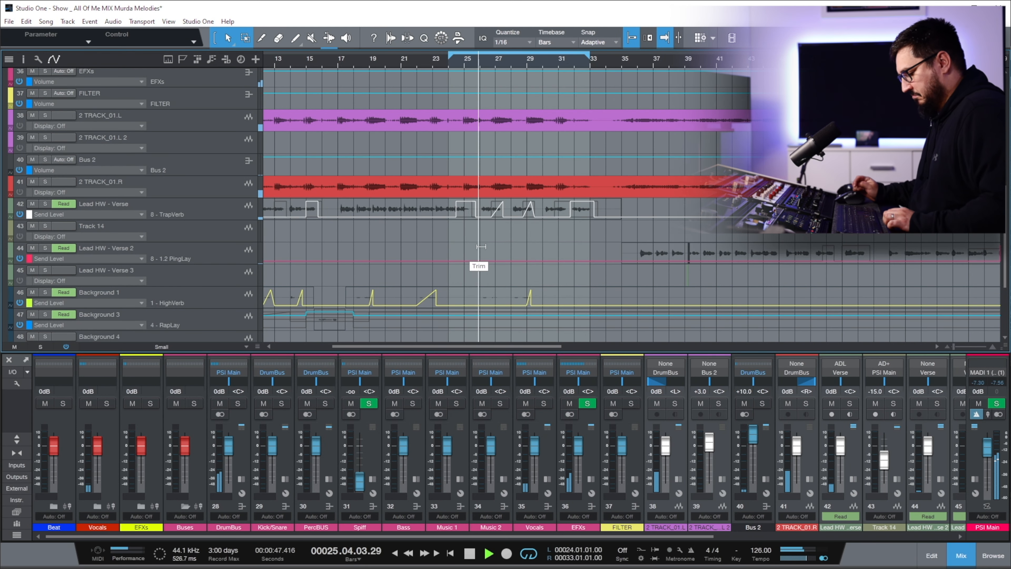
{"action": "scroll", "coordinate": [486, 246], "scroll_direction": "down", "scroll_amount": 2}
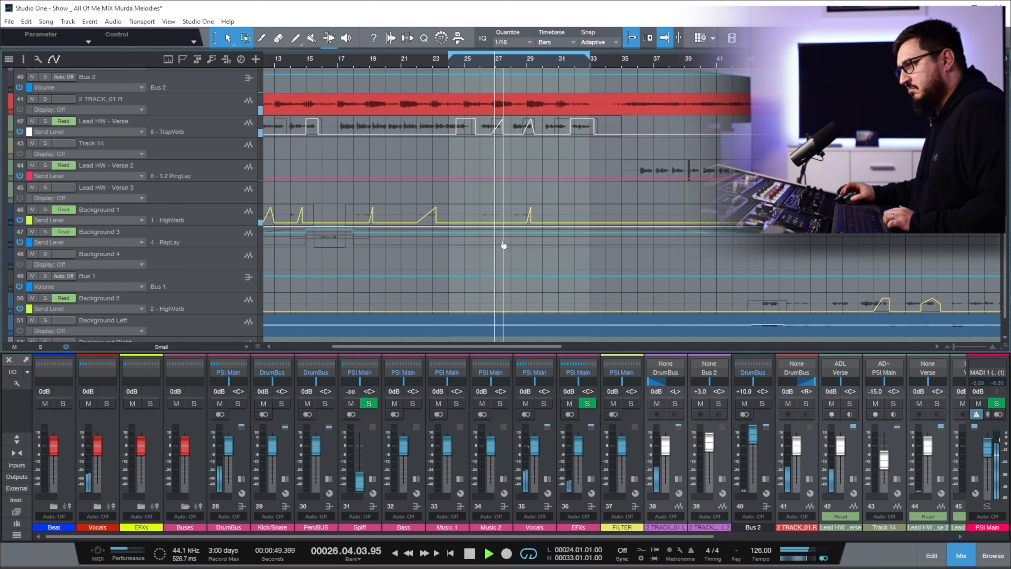
{"action": "scroll", "coordinate": [515, 242], "scroll_direction": "down", "scroll_amount": 2}
Step: Select the Lead HW - Verse track, expand its mixer channel to reveal its inserts and sends, and stop playback
{"action": "left_click", "coordinate": [221, 106]}
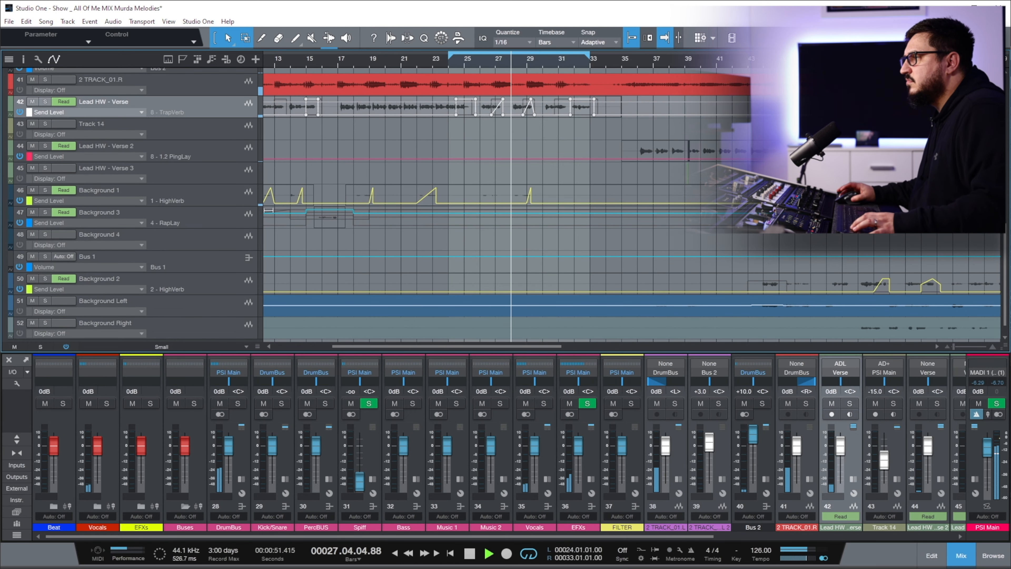
{"action": "left_click", "coordinate": [853, 477]}
{"action": "left_click_drag", "start_coordinate": [658, 536], "coordinate": [867, 535]}
{"action": "key", "text": "space"}
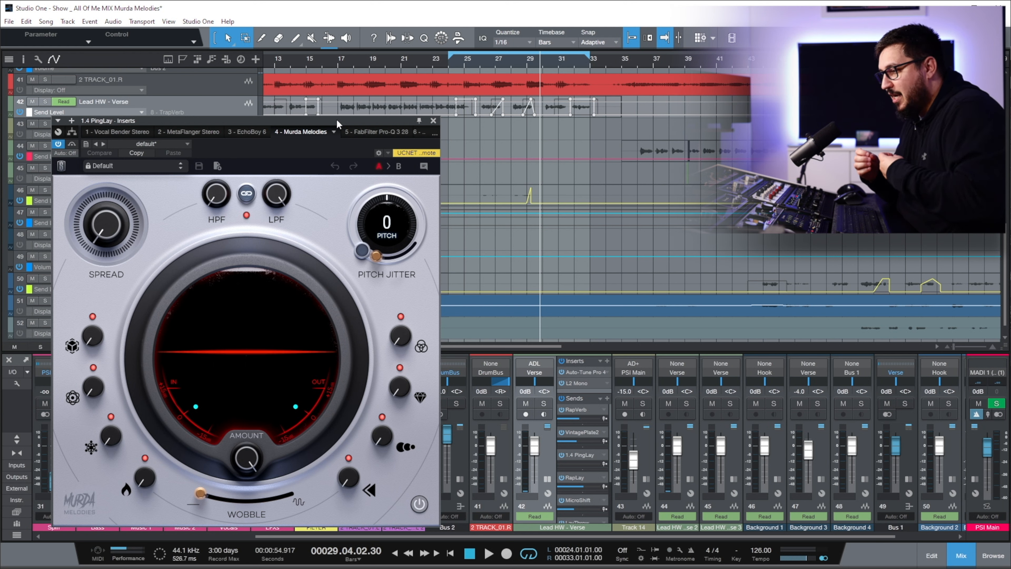
Step: Play the looped section with the lead vocal soloed and lower the Murda Melodies output gain to -6 dB
{"action": "key", "text": "space"}
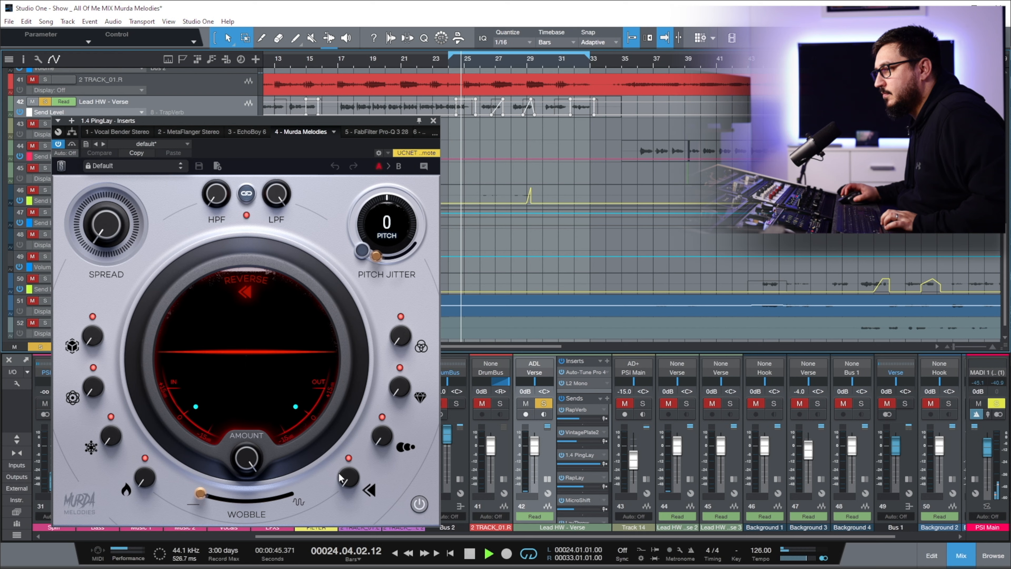
{"action": "key", "text": "s"}
{"action": "left_click_drag", "start_coordinate": [348, 120], "coordinate": [347, 100]}
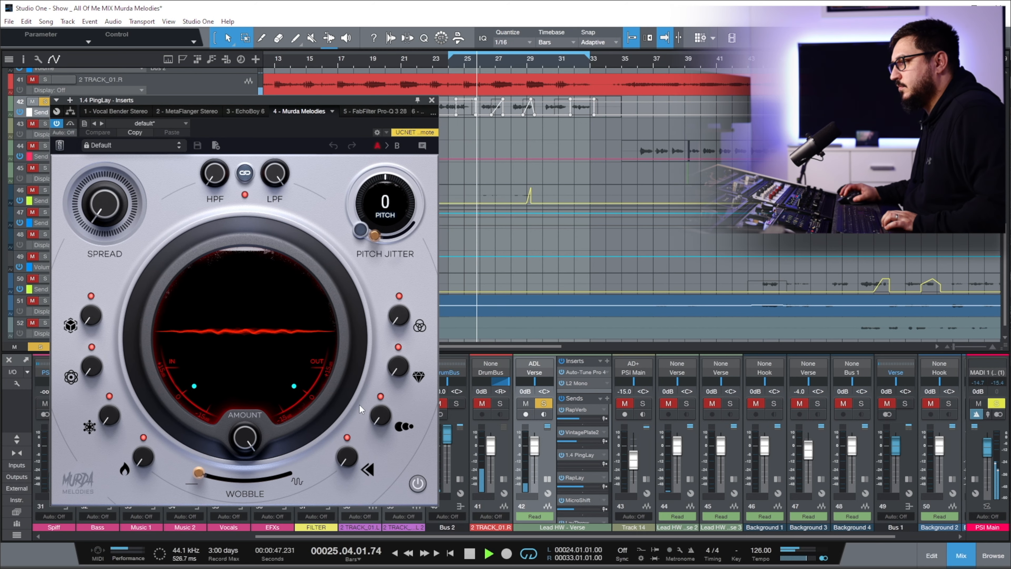
{"action": "left_click_drag", "start_coordinate": [294, 388], "coordinate": [290, 400]}
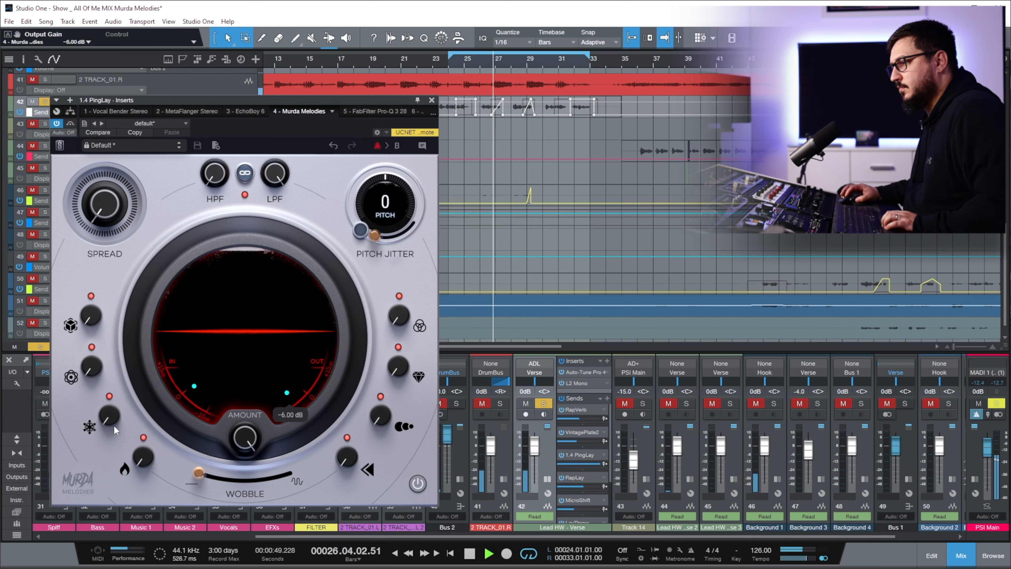
Step: Raise Spread and set the high-pass filter to 1.04 kHz with the filter link left off
{"action": "left_click_drag", "start_coordinate": [95, 198], "coordinate": [97, 163]}
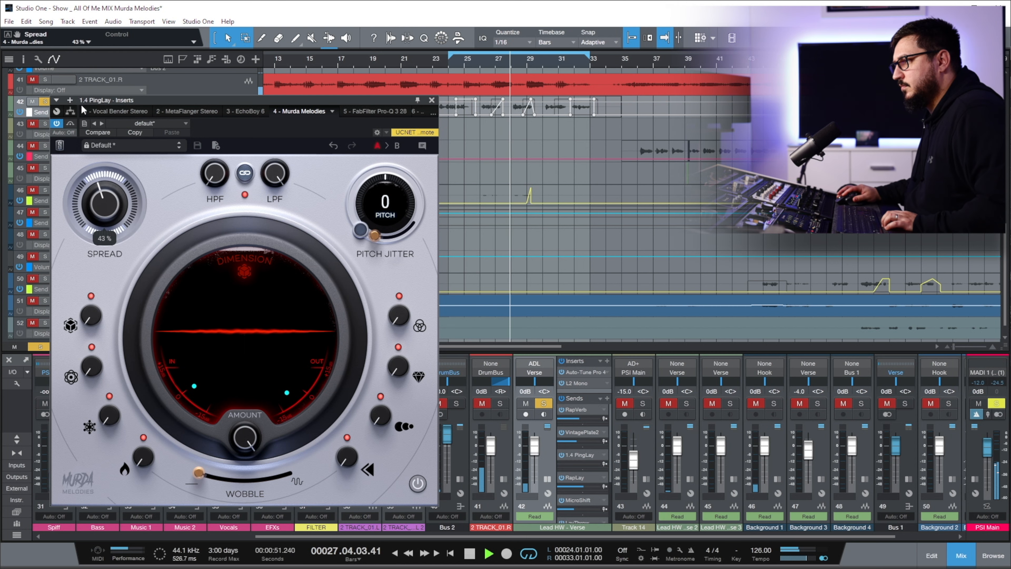
{"action": "left_click", "coordinate": [243, 179]}
{"action": "left_click", "coordinate": [244, 178]}
{"action": "left_click_drag", "start_coordinate": [215, 181], "coordinate": [229, 141]}
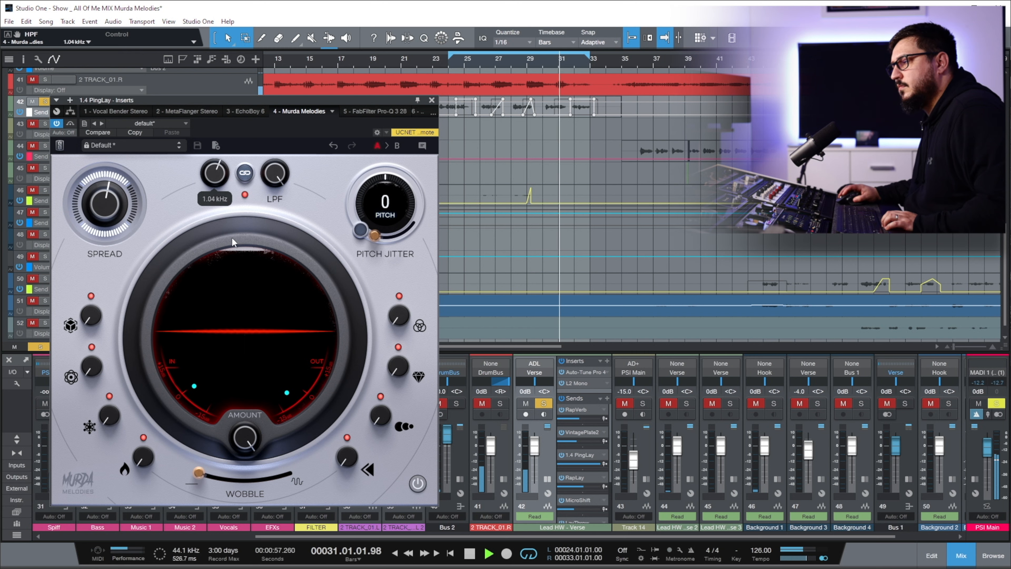
Step: Try Pitch at 12 semitones, return it to 0, lower the high-pass filter and raise Dimension to about 60%
{"action": "left_click_drag", "start_coordinate": [396, 208], "coordinate": [410, 163]}
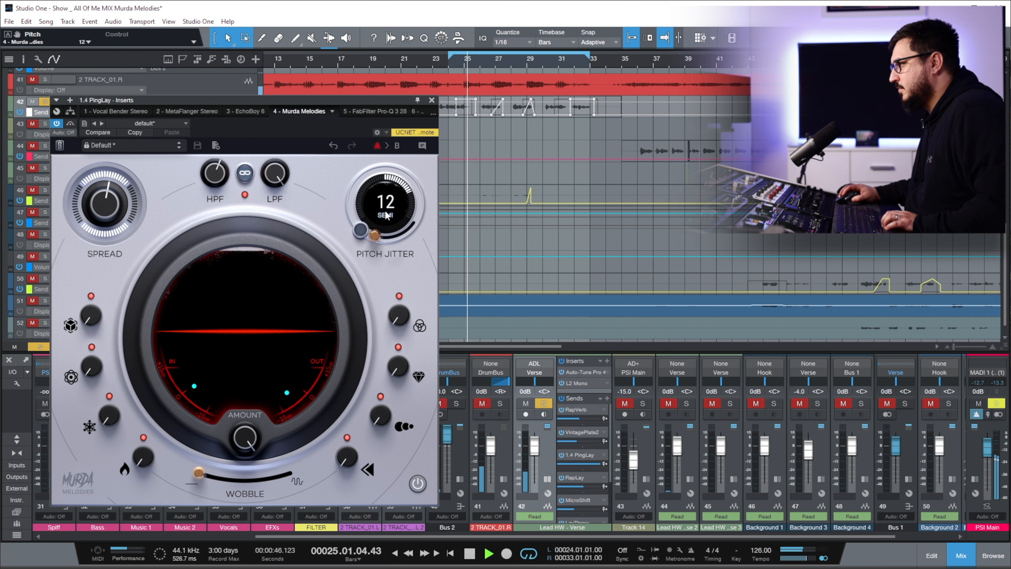
{"action": "left_click_drag", "start_coordinate": [380, 207], "coordinate": [379, 231]}
{"action": "left_click_drag", "start_coordinate": [94, 318], "coordinate": [104, 293]}
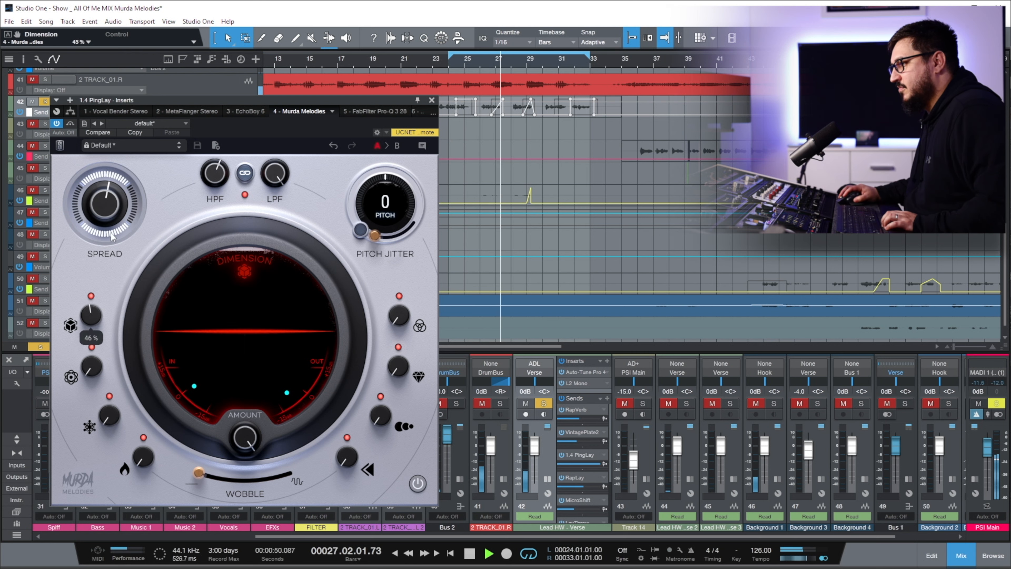
{"action": "left_click_drag", "start_coordinate": [218, 185], "coordinate": [219, 200]}
{"action": "left_click_drag", "start_coordinate": [97, 315], "coordinate": [103, 311]}
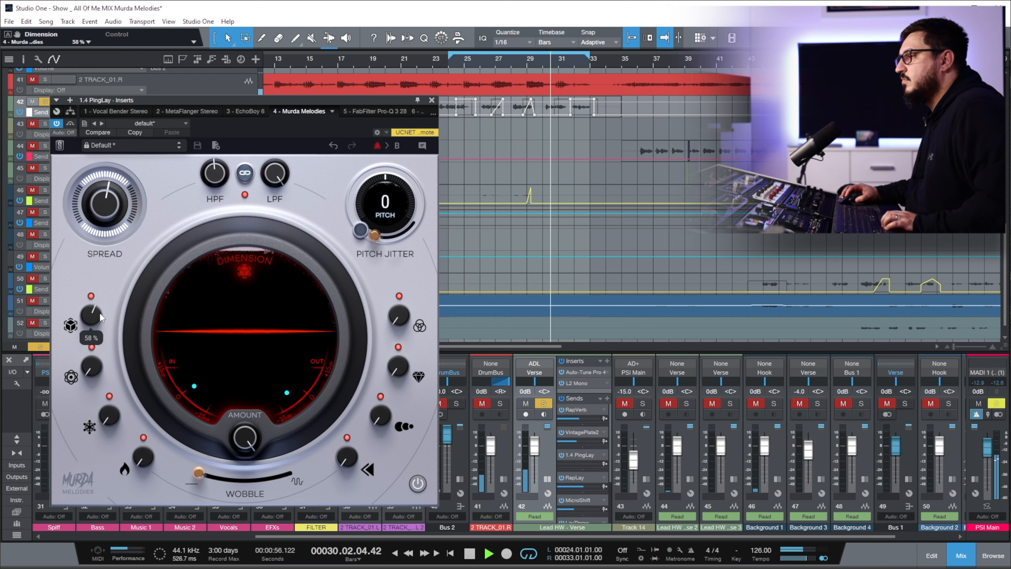
Step: Set Motion to 25% and Heat to 73%, and try Ice at 50%
{"action": "left_click", "coordinate": [98, 353]}
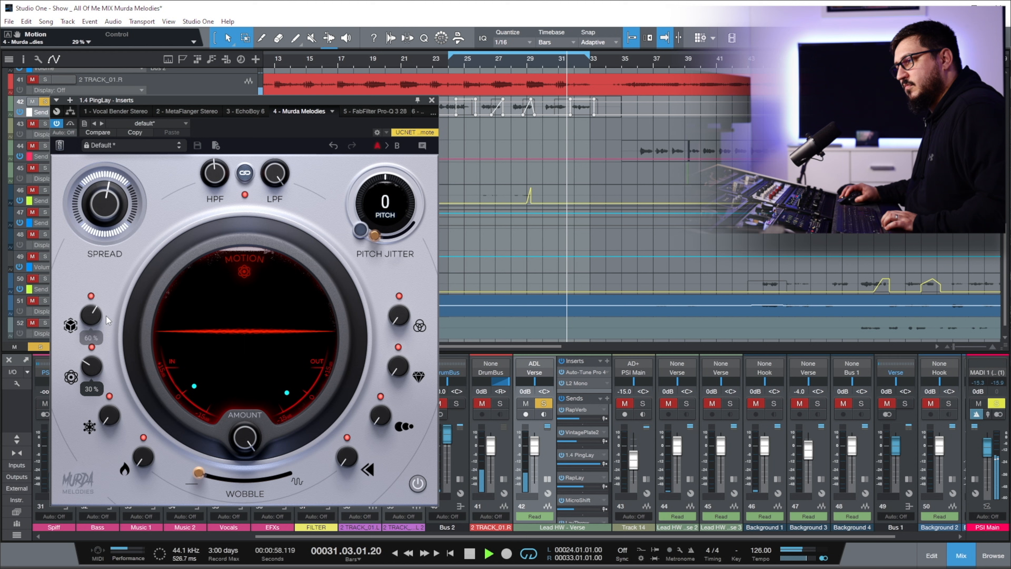
{"action": "left_click_drag", "start_coordinate": [109, 291], "coordinate": [109, 319]}
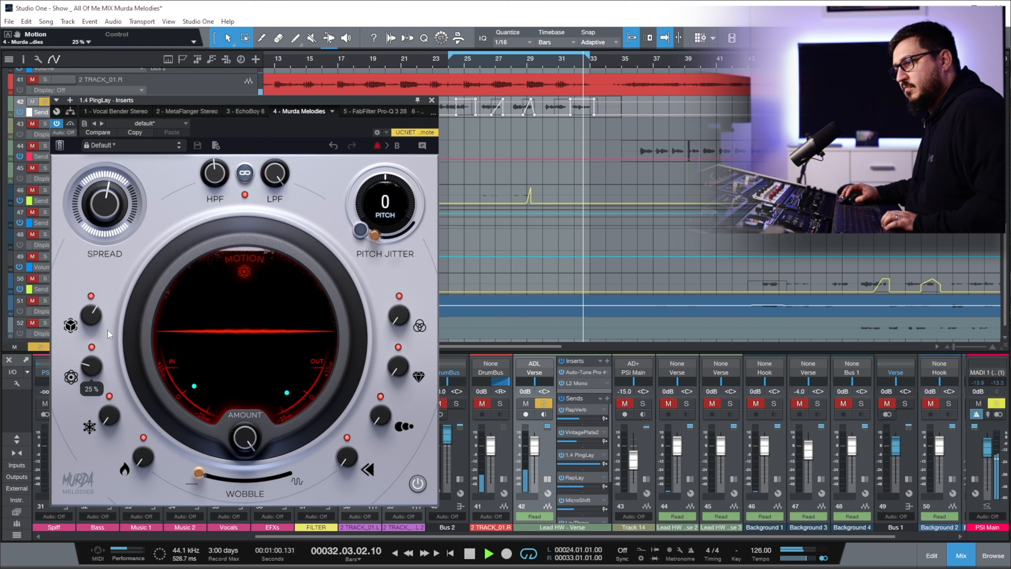
{"action": "left_click_drag", "start_coordinate": [112, 419], "coordinate": [133, 332]}
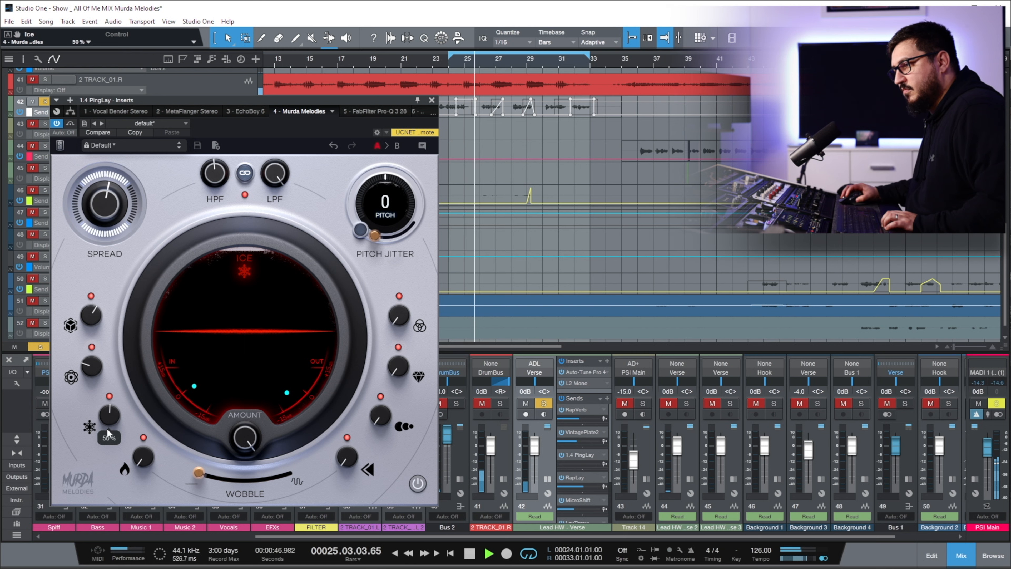
{"action": "left_click_drag", "start_coordinate": [121, 425], "coordinate": [155, 315]}
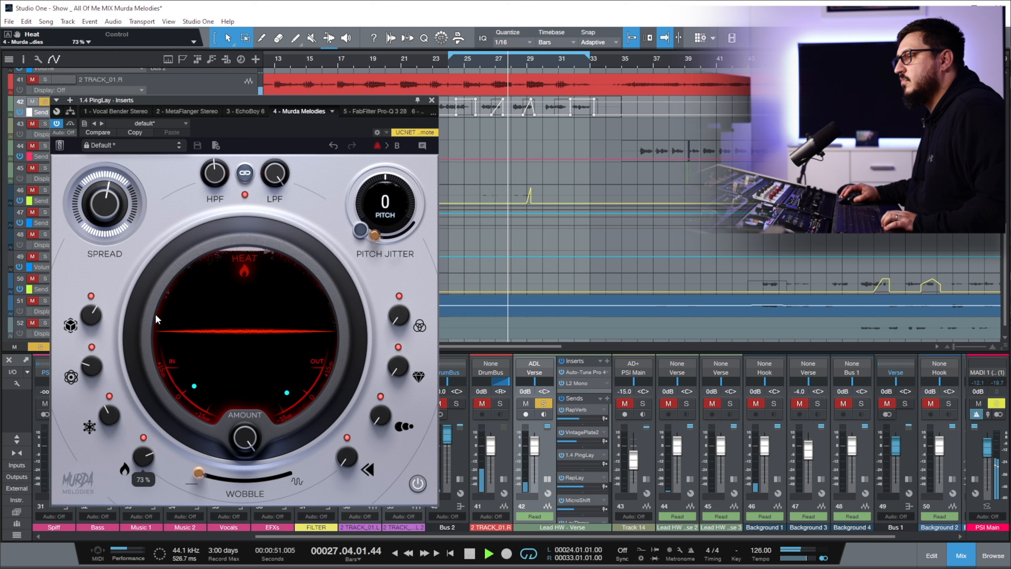
Step: Lower the low-pass filter, add some Clarity and set Ensemble to 68%
{"action": "left_click_drag", "start_coordinate": [274, 174], "coordinate": [267, 219]}
{"action": "left_click_drag", "start_coordinate": [271, 177], "coordinate": [272, 155]}
{"action": "left_click_drag", "start_coordinate": [397, 372], "coordinate": [405, 308]}
{"action": "left_click_drag", "start_coordinate": [401, 370], "coordinate": [401, 404]}
{"action": "left_click_drag", "start_coordinate": [399, 317], "coordinate": [404, 186]}
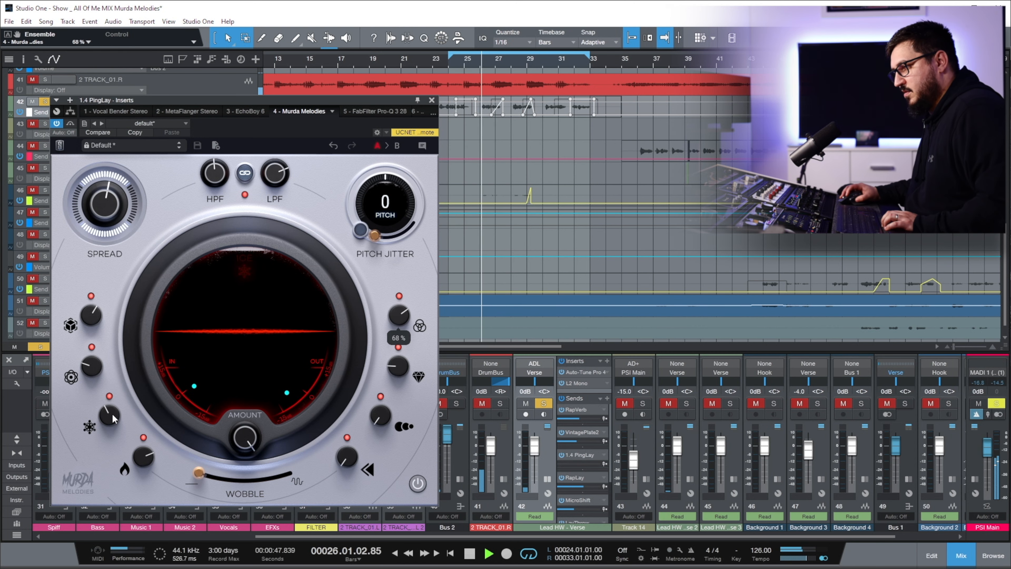
Step: Switch the Ice effect off and compare the vocal delay with the whole plugin bypassed and active
{"action": "left_click", "coordinate": [115, 405]}
{"action": "left_click", "coordinate": [110, 397]}
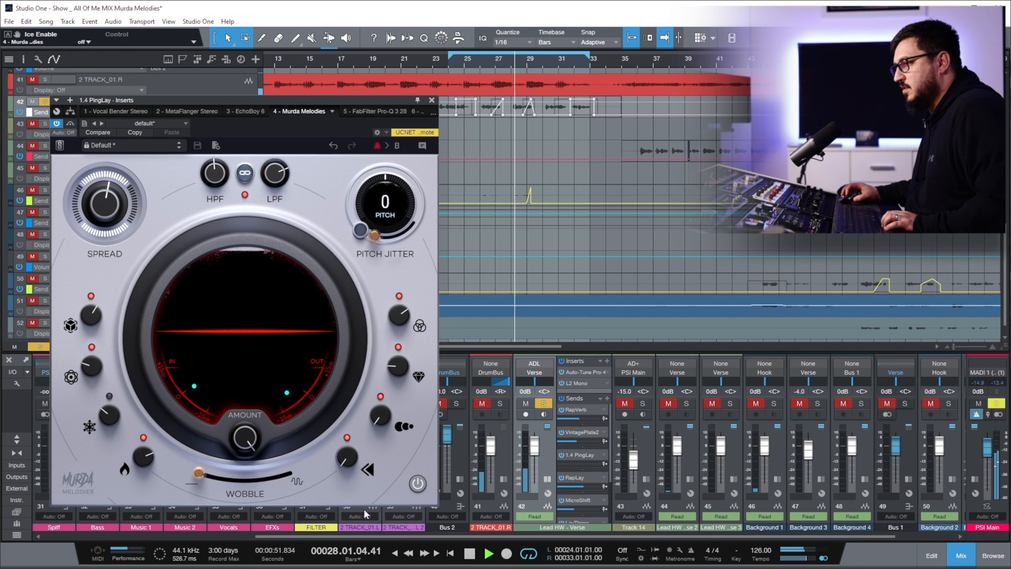
{"action": "left_click", "coordinate": [412, 489]}
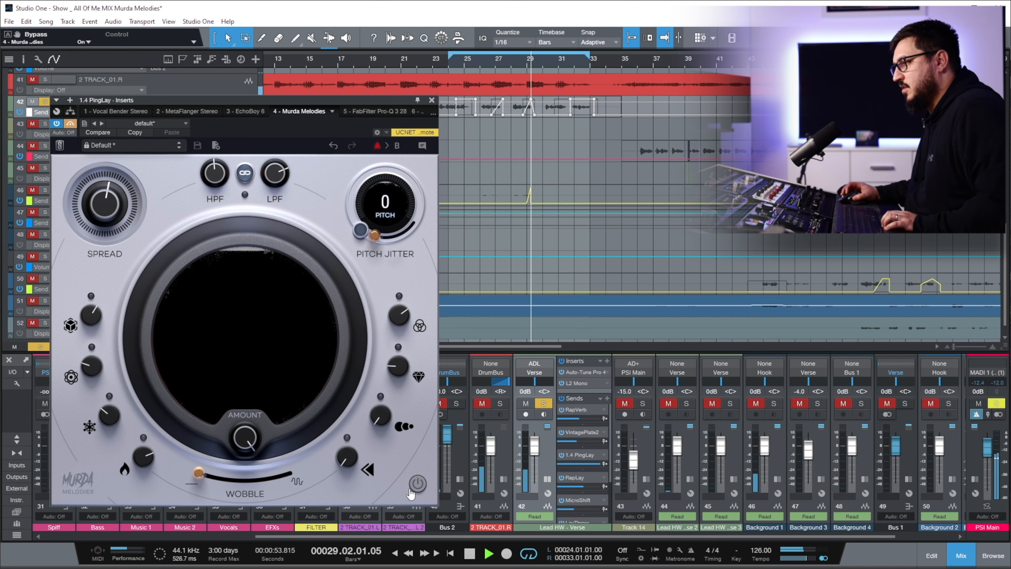
{"action": "left_click", "coordinate": [415, 490]}
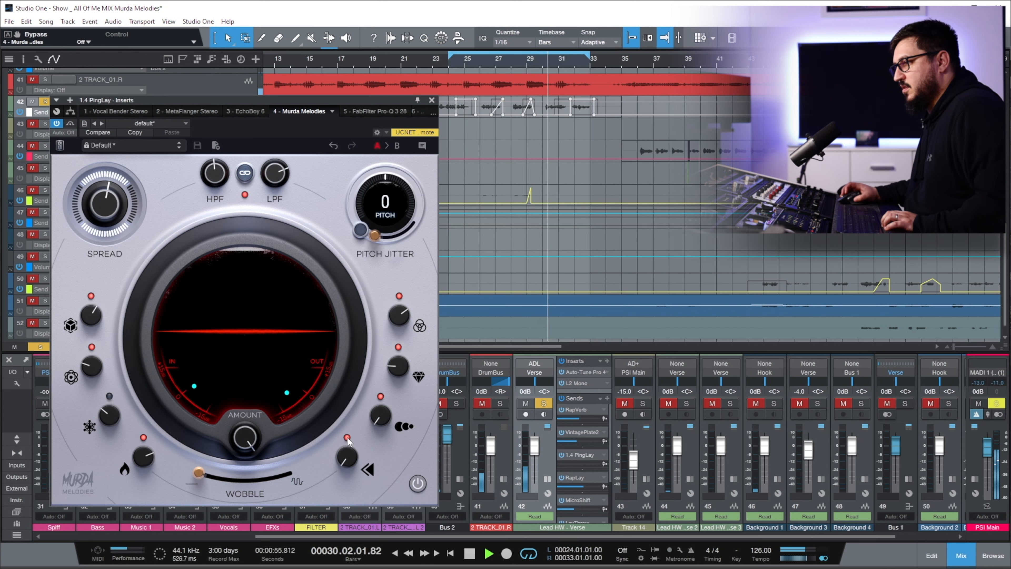
Step: Reduce Spread to 32% and raise Wobble to 50%
{"action": "left_click_drag", "start_coordinate": [102, 207], "coordinate": [102, 235]}
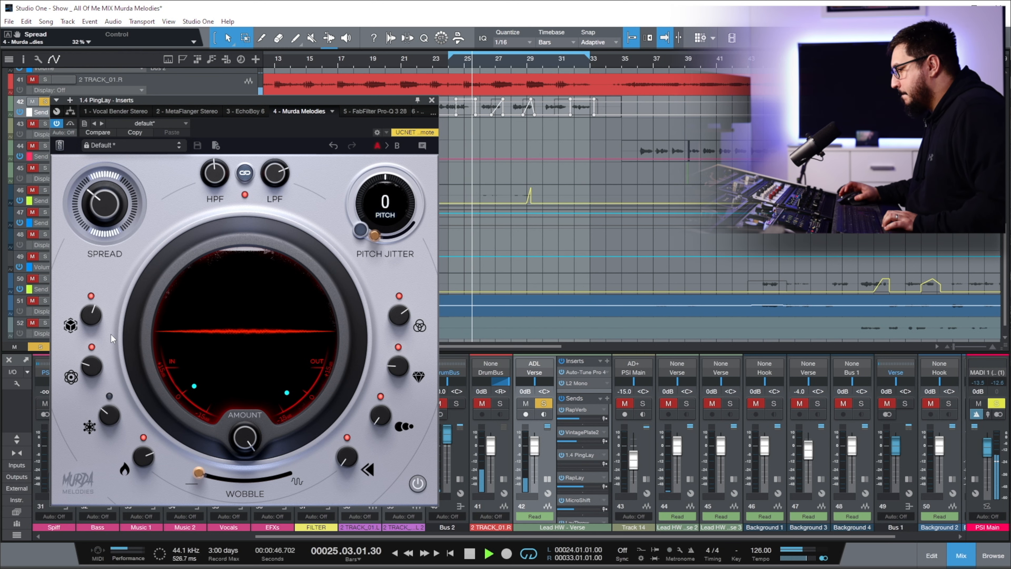
{"action": "left_click_drag", "start_coordinate": [198, 472], "coordinate": [246, 504]}
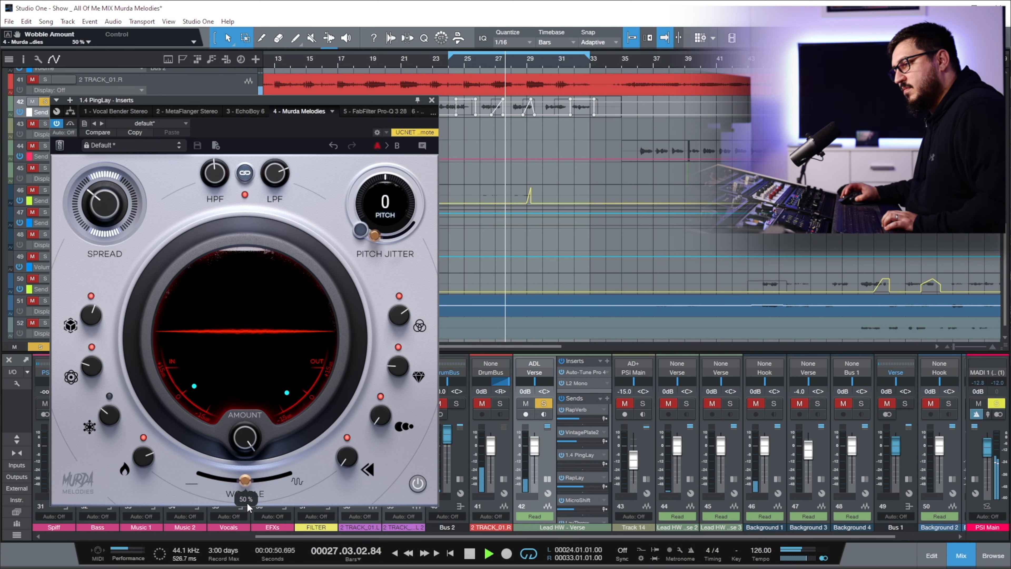
Step: Try Pitch at -12 semitones with Amount at 50% and 70%, and return Pitch to 0 and Amount to full
{"action": "mouse_move", "coordinate": [244, 439]}
{"action": "left_mouse_down"}
{"action": "mouse_move", "coordinate": [225, 507]}
{"action": "mouse_move", "coordinate": [240, 451]}
{"action": "left_mouse_up"}
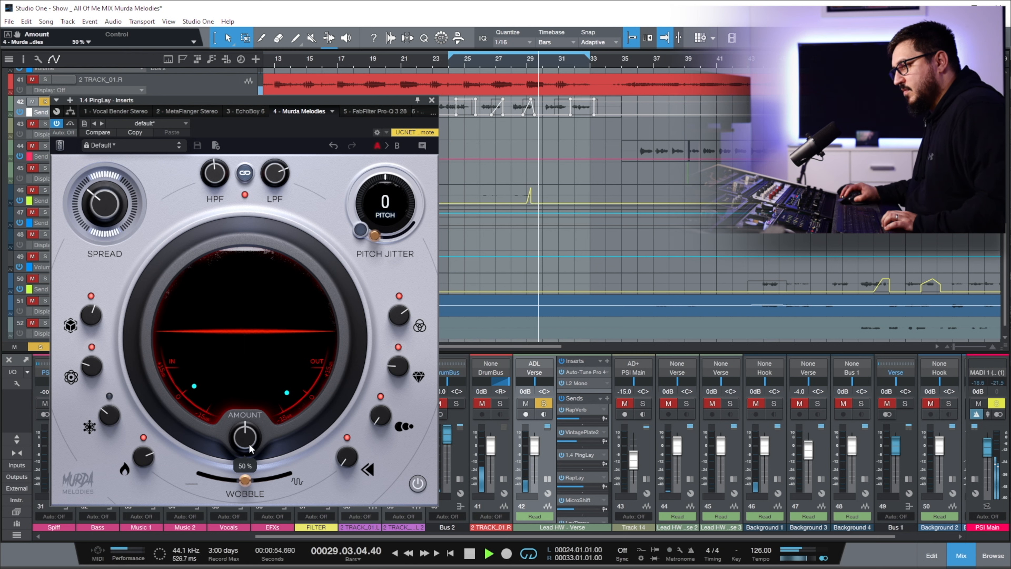
{"action": "left_click_drag", "start_coordinate": [393, 212], "coordinate": [390, 253]}
{"action": "left_click_drag", "start_coordinate": [250, 460], "coordinate": [252, 411]}
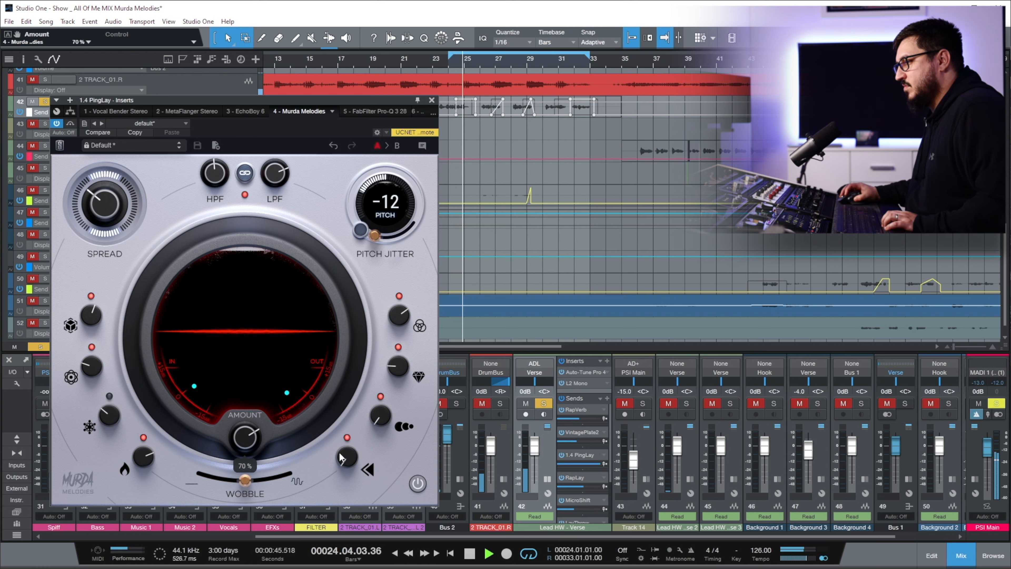
{"action": "left_click_drag", "start_coordinate": [400, 189], "coordinate": [406, 172]}
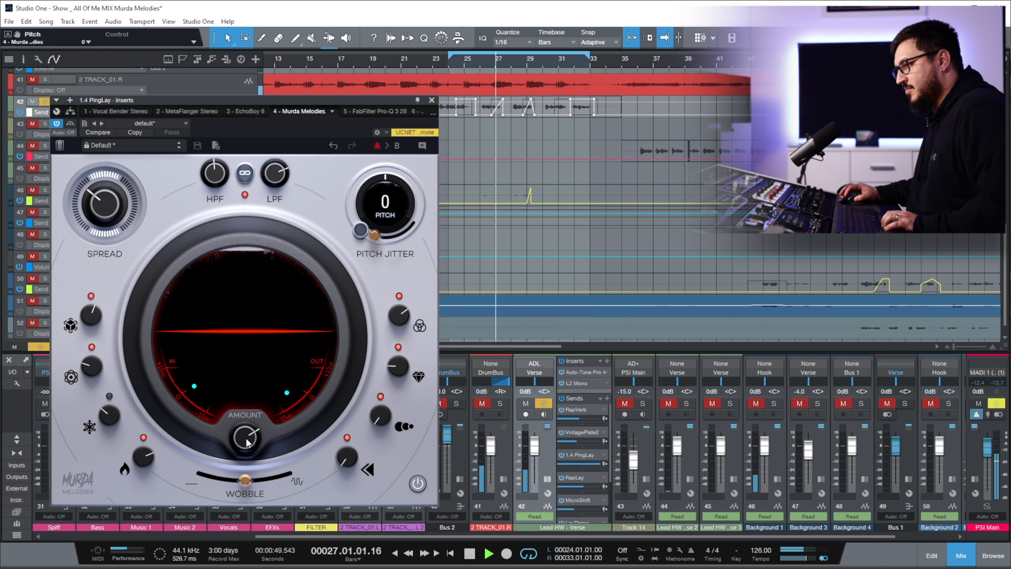
{"action": "left_click_drag", "start_coordinate": [247, 440], "coordinate": [253, 400]}
Step: Try Reverse at 100%, reduce it to about half and lower Wobble to 10%
{"action": "left_click_drag", "start_coordinate": [348, 455], "coordinate": [352, 321]}
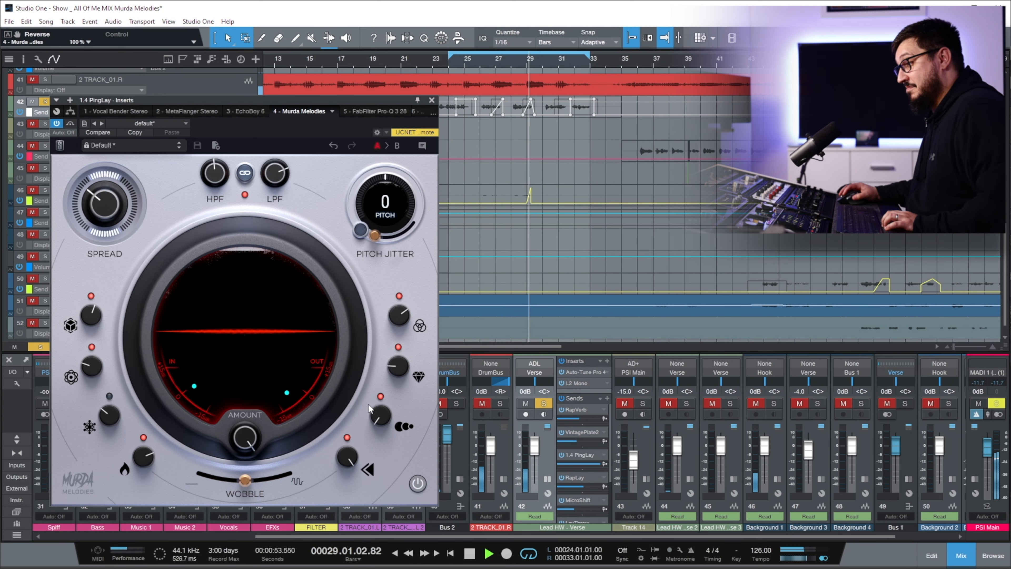
{"action": "left_click_drag", "start_coordinate": [338, 466], "coordinate": [329, 537]}
{"action": "left_click_drag", "start_coordinate": [245, 480], "coordinate": [206, 481]}
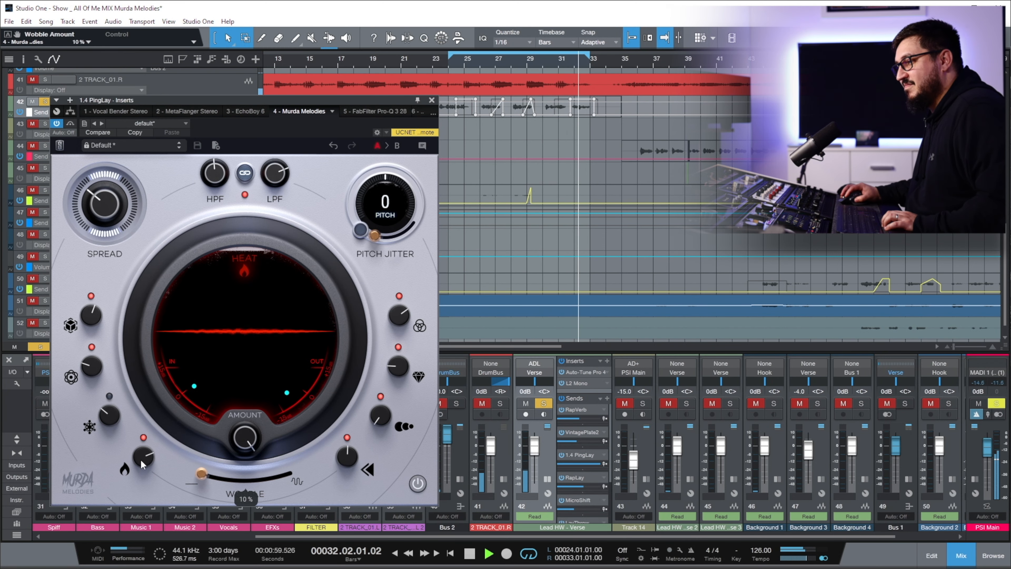
Step: Lower Heat, turn Reverse fully down, and reduce Dimension and Clarity to 29% and Ensemble to 35%
{"action": "left_click_drag", "start_coordinate": [142, 456], "coordinate": [127, 510]}
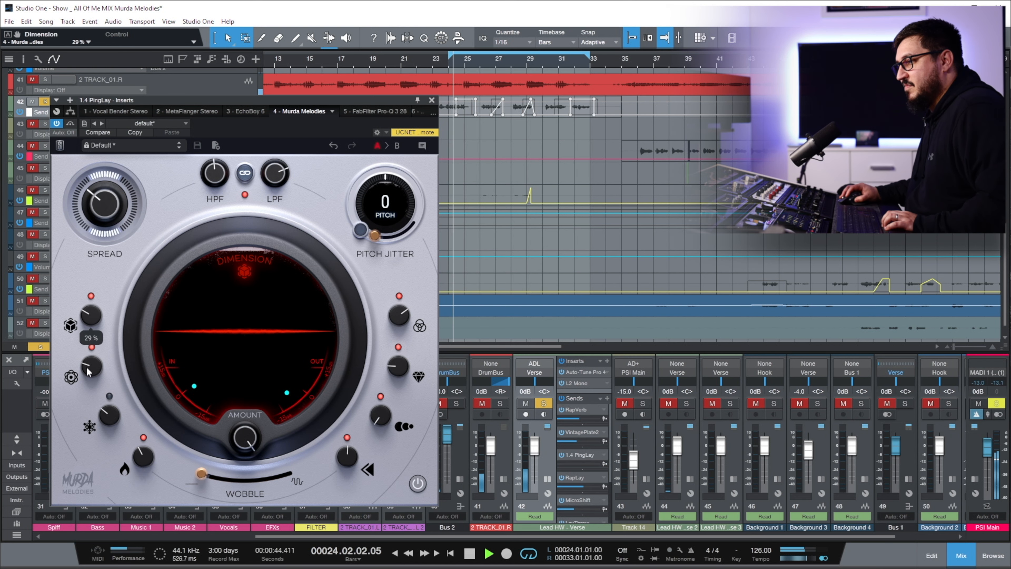
{"action": "left_click_drag", "start_coordinate": [86, 367], "coordinate": [104, 394]}
{"action": "left_click_drag", "start_coordinate": [350, 468], "coordinate": [313, 503]}
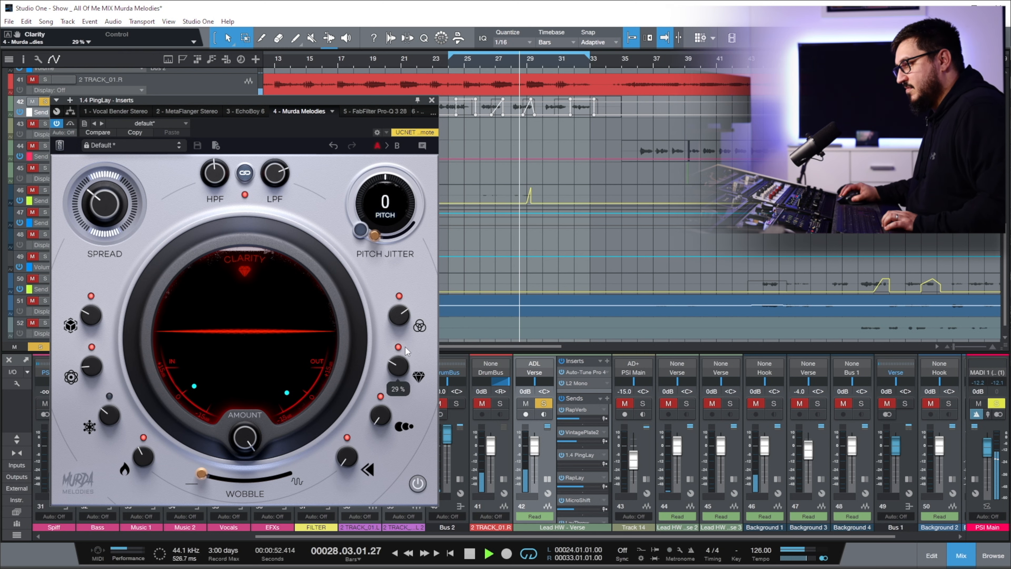
{"action": "left_click_drag", "start_coordinate": [399, 335], "coordinate": [398, 358]}
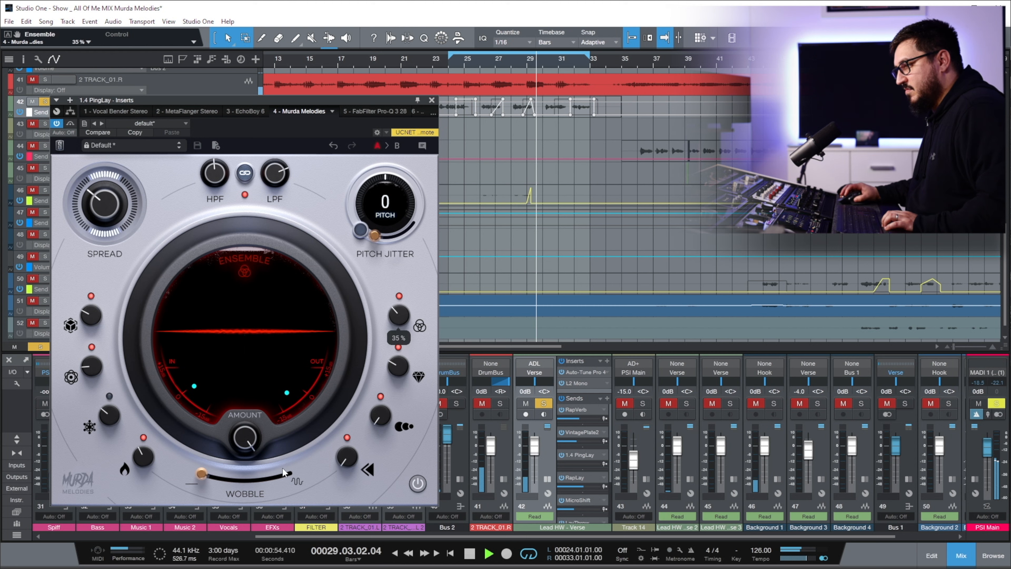
Step: Link the two filters, lower them together until the low-pass is at 1.38 kHz, and stop playback
{"action": "left_click", "coordinate": [244, 172]}
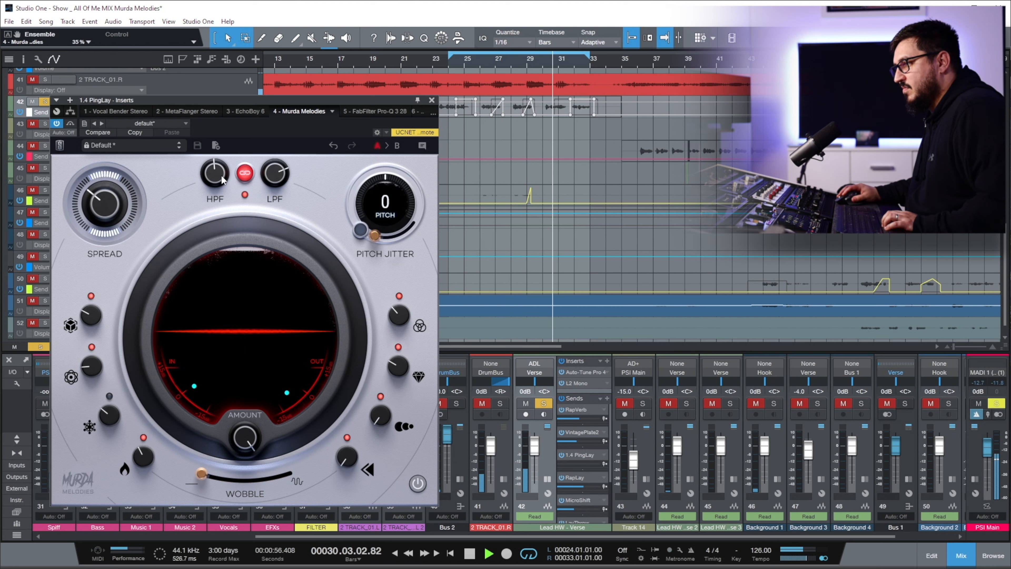
{"action": "left_click_drag", "start_coordinate": [215, 191], "coordinate": [217, 229]}
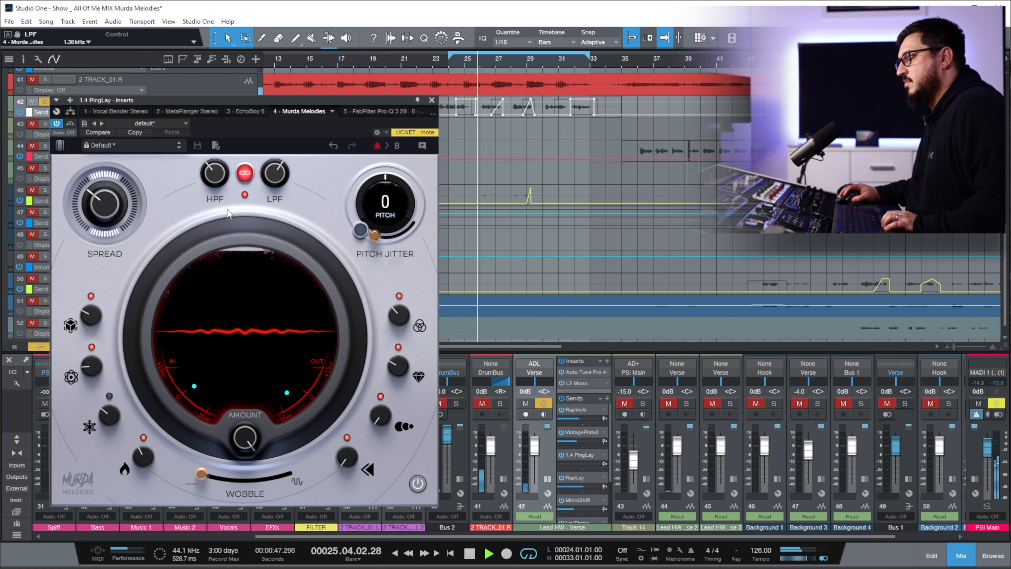
{"action": "key", "text": "space"}
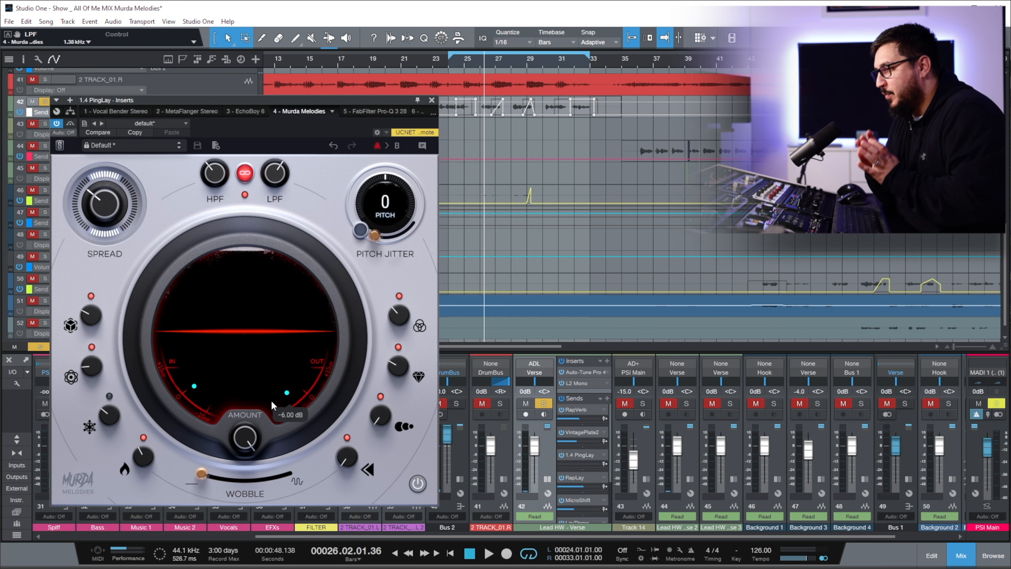
Step: Close the PingLay plugin window and open Murda Melodies 2 from the Vocals bus inserts
{"action": "left_click", "coordinate": [432, 100]}
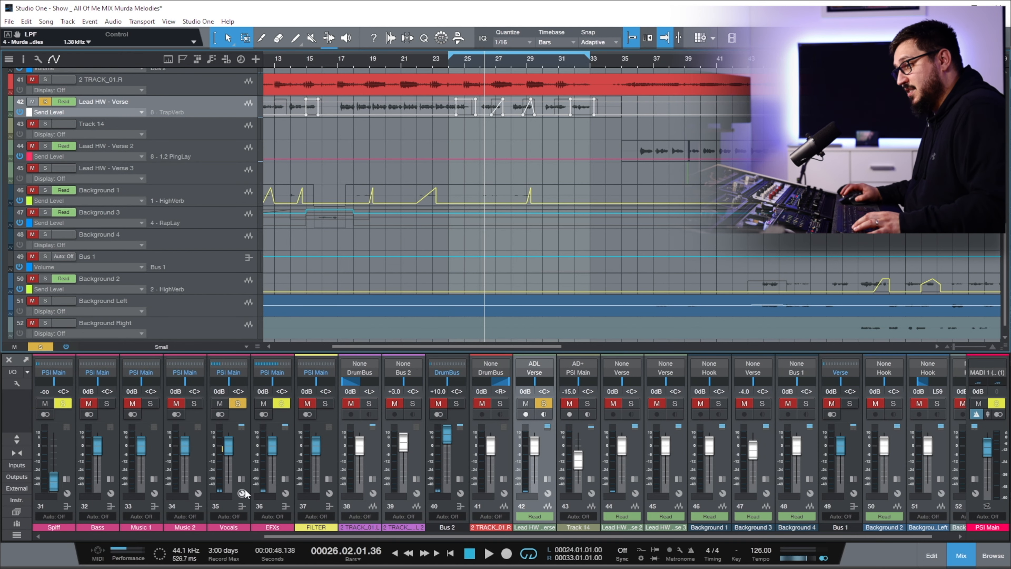
{"action": "left_click", "coordinate": [242, 480]}
{"action": "left_click", "coordinate": [277, 449]}
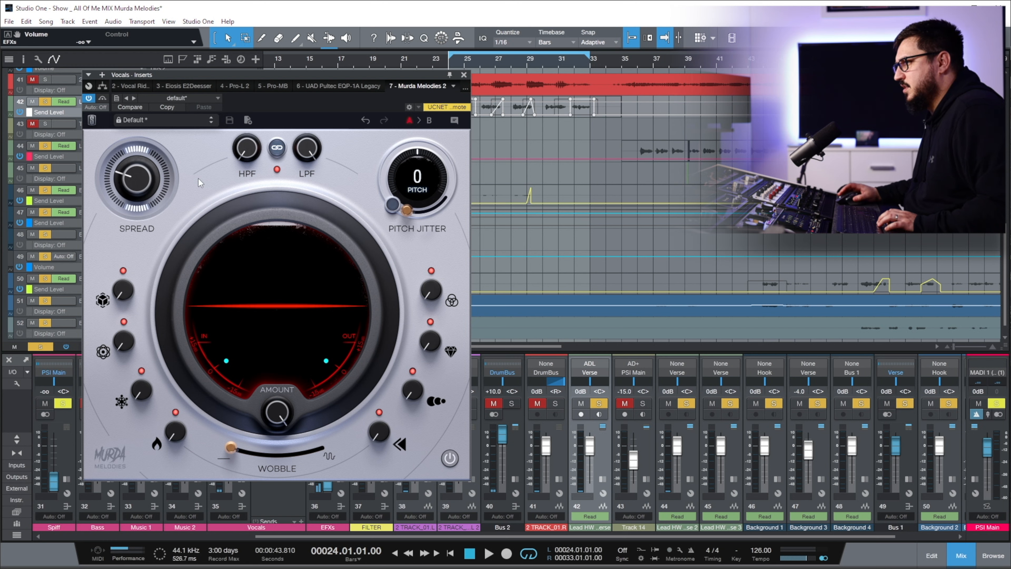
Step: During playback, set Spread to 25%, Dimension to 30%, Motion to 20% and Ice to 9% on the Vocals bus
{"action": "key", "text": "space"}
{"action": "left_click_drag", "start_coordinate": [141, 188], "coordinate": [142, 229]}
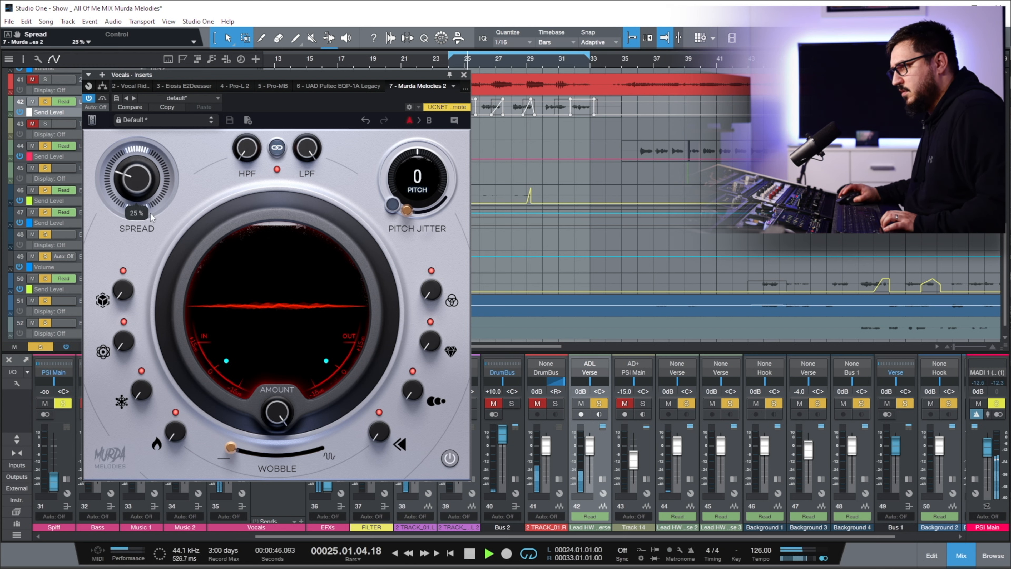
{"action": "left_click_drag", "start_coordinate": [128, 289], "coordinate": [139, 238]}
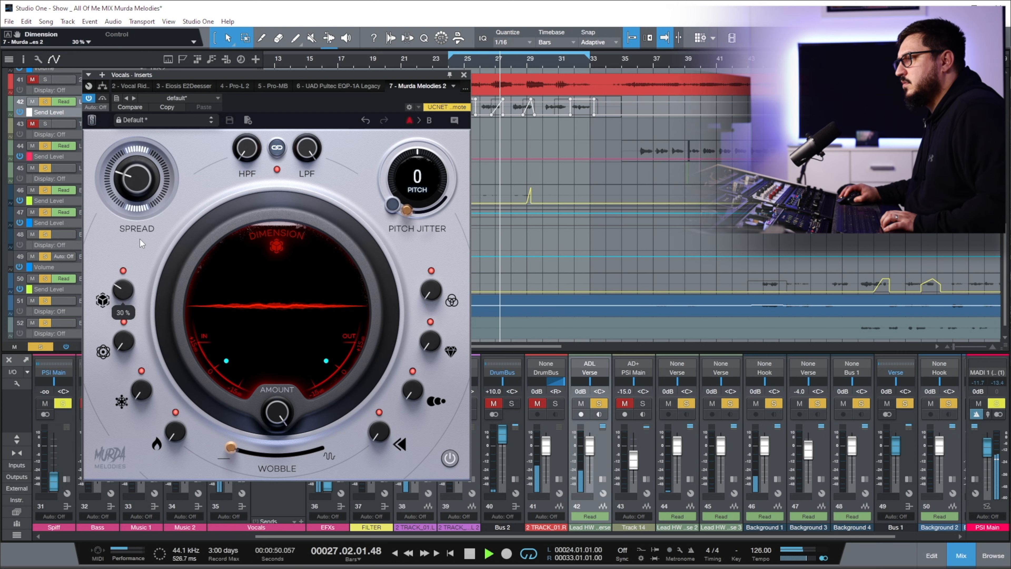
{"action": "left_click_drag", "start_coordinate": [127, 342], "coordinate": [142, 313]}
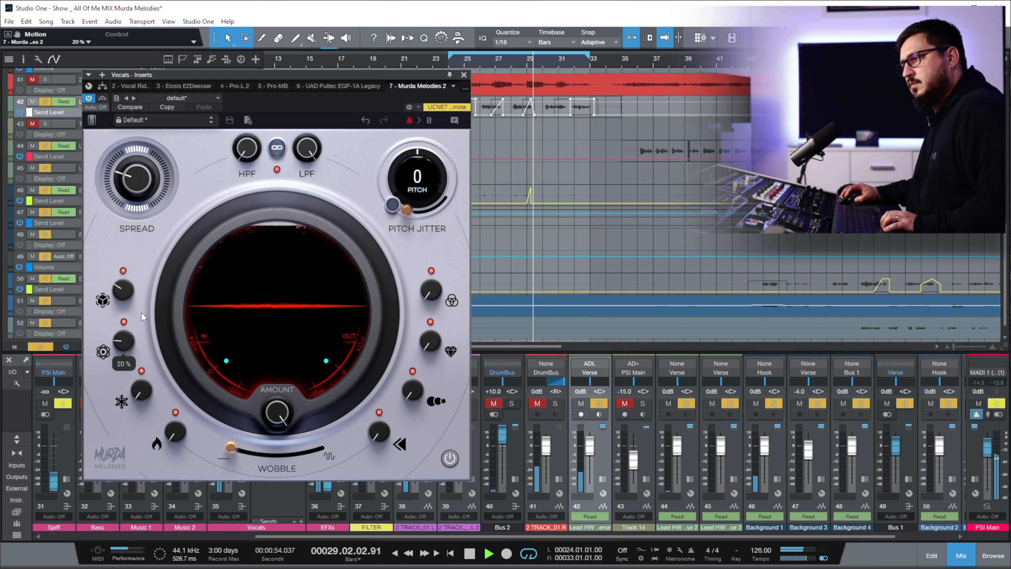
{"action": "left_click_drag", "start_coordinate": [139, 414], "coordinate": [148, 375]}
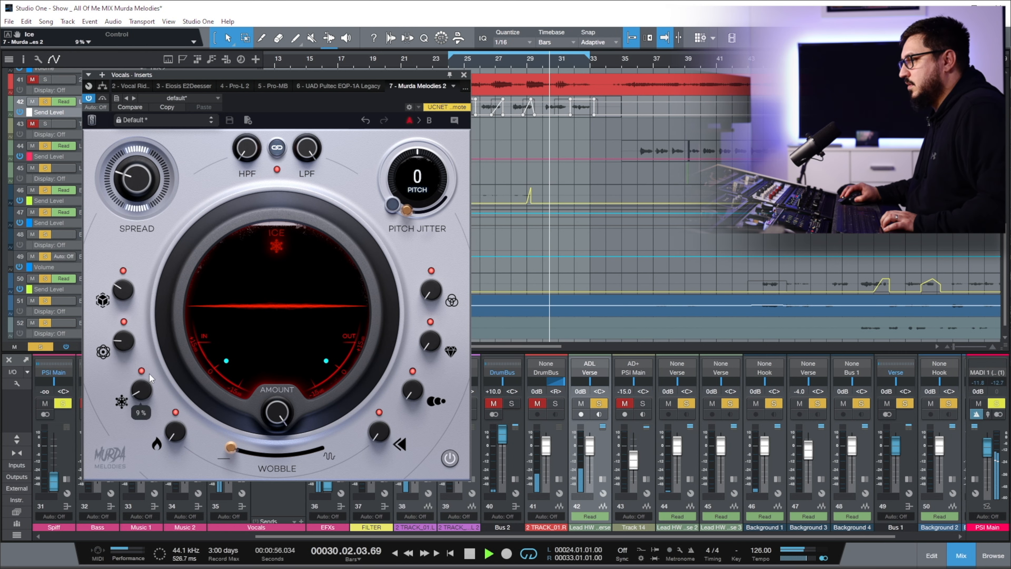
Step: Set Ice to 10%, Ensemble to 15% and Clarity to 20% on the Vocals bus during playback
{"action": "left_click_drag", "start_coordinate": [143, 392], "coordinate": [190, 340]}
{"action": "left_click_drag", "start_coordinate": [142, 391], "coordinate": [144, 414]}
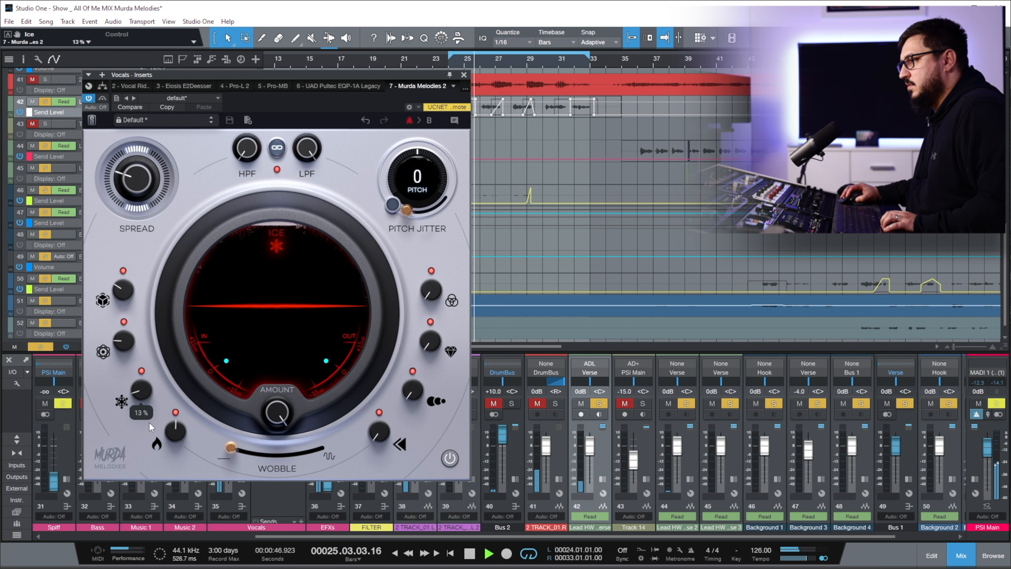
{"action": "left_click_drag", "start_coordinate": [151, 429], "coordinate": [151, 431]}
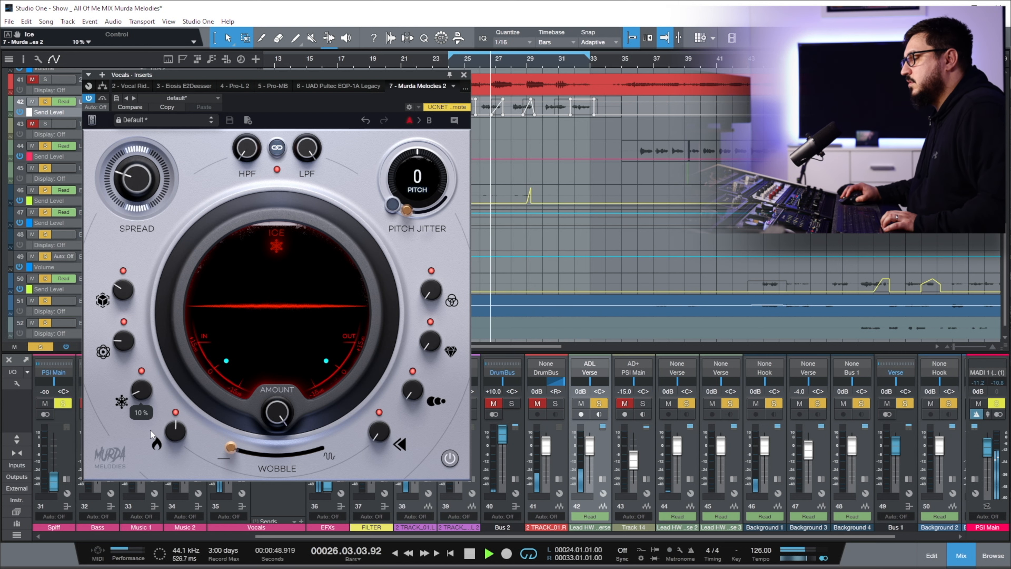
{"action": "left_click_drag", "start_coordinate": [430, 292], "coordinate": [419, 425]}
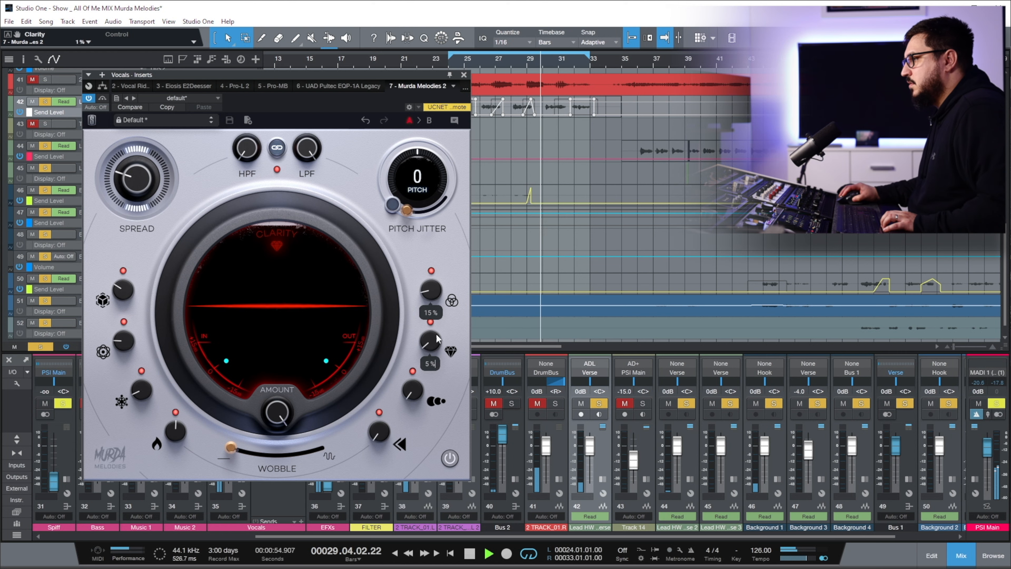
{"action": "left_click_drag", "start_coordinate": [431, 352], "coordinate": [434, 378]}
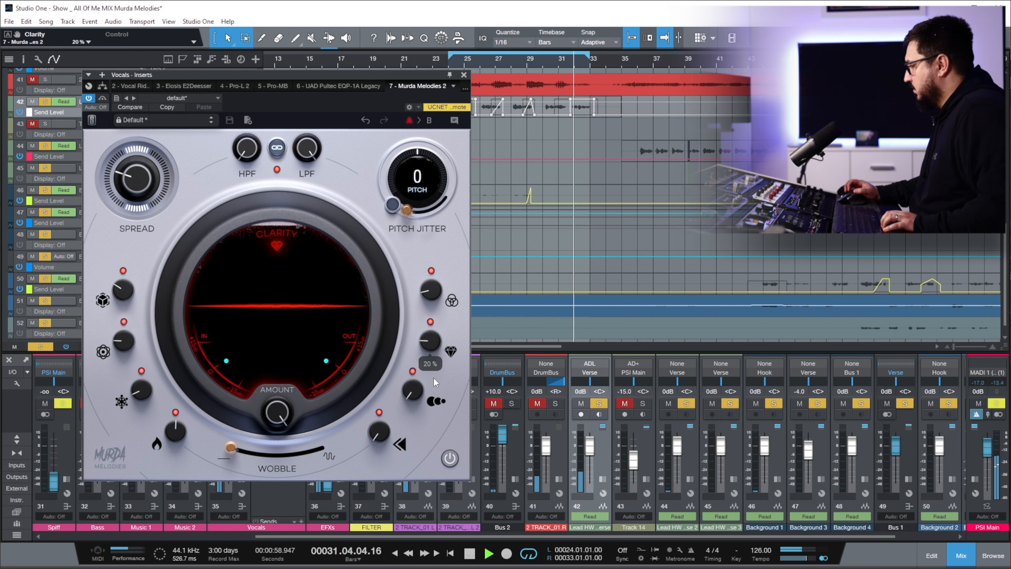
Step: Switch off Ice, Ensemble, Motion, Dimension and Heat, compare Clarity off and on, and turn Spread down to 0%
{"action": "left_click", "coordinate": [141, 370]}
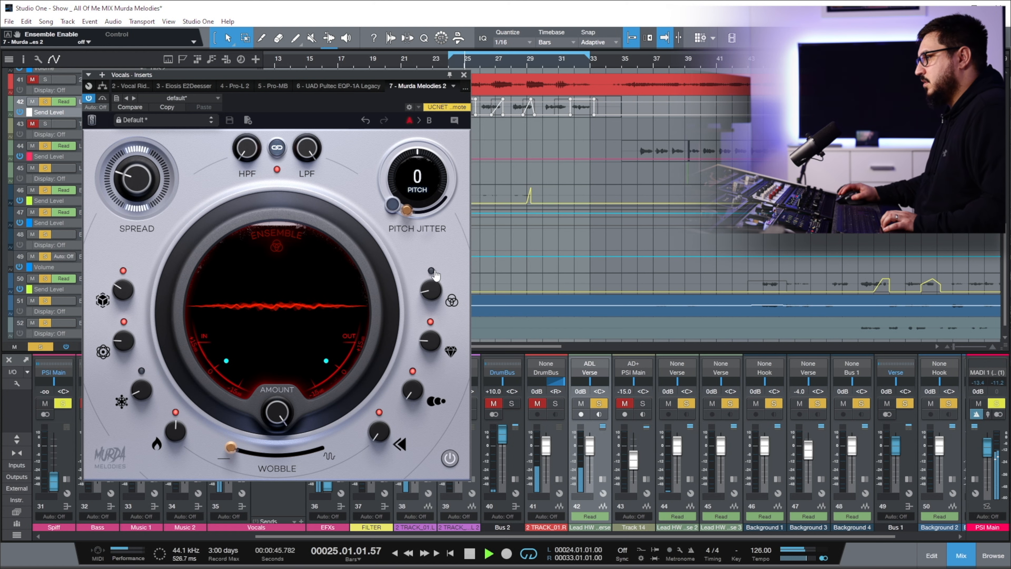
{"action": "left_click", "coordinate": [124, 322]}
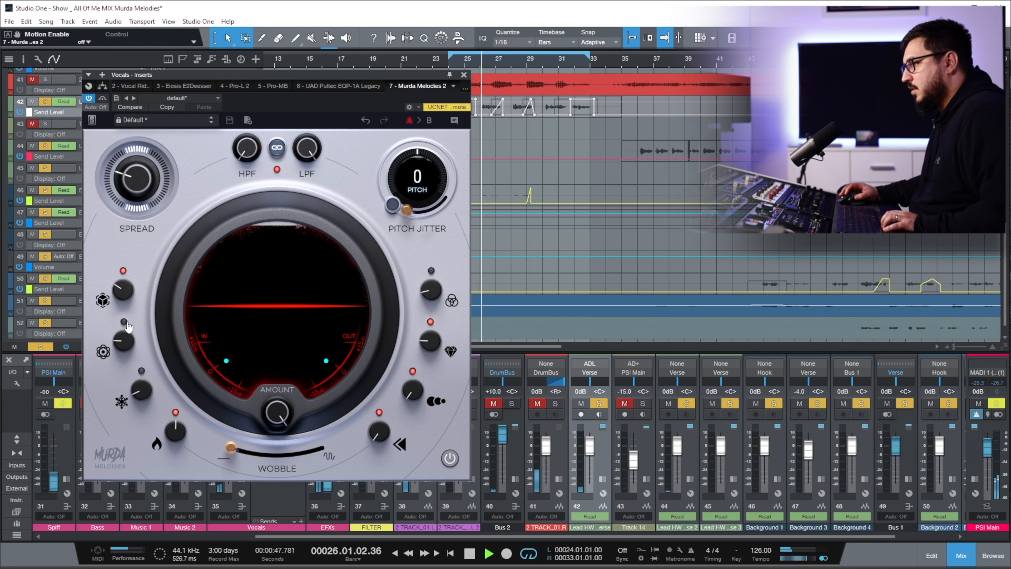
{"action": "left_click", "coordinate": [123, 270]}
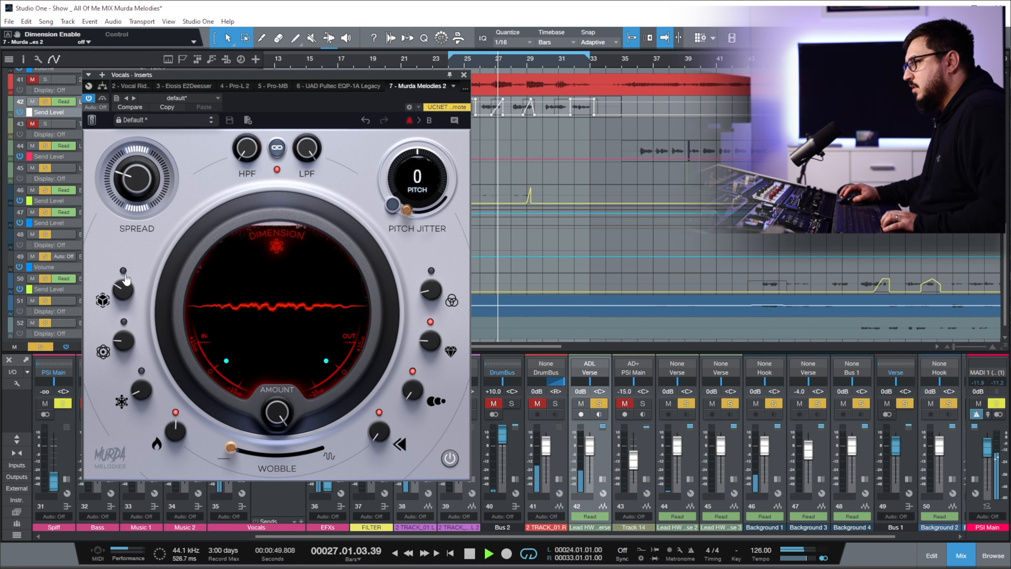
{"action": "left_click_drag", "start_coordinate": [135, 181], "coordinate": [135, 223]}
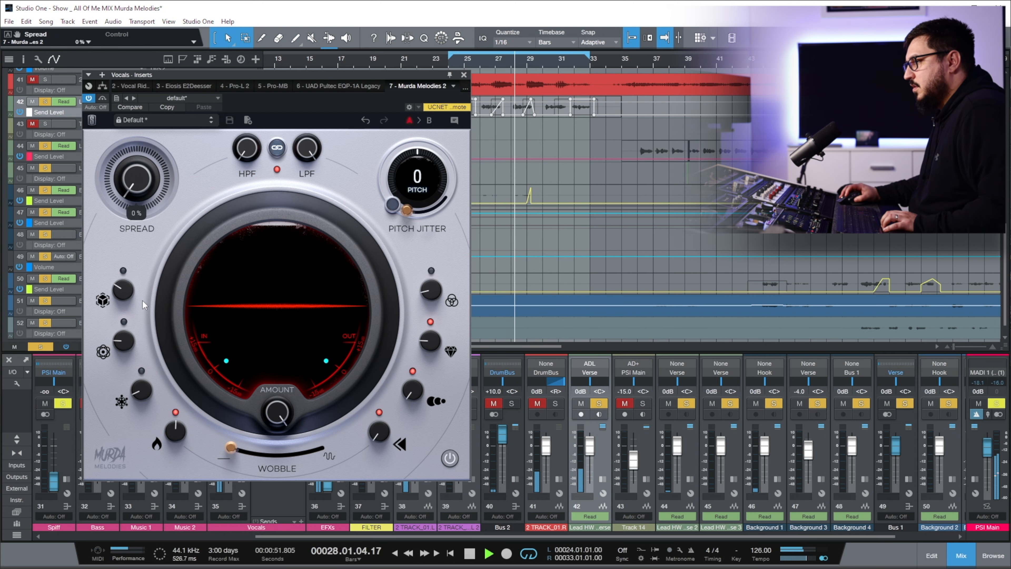
{"action": "left_click", "coordinate": [430, 321]}
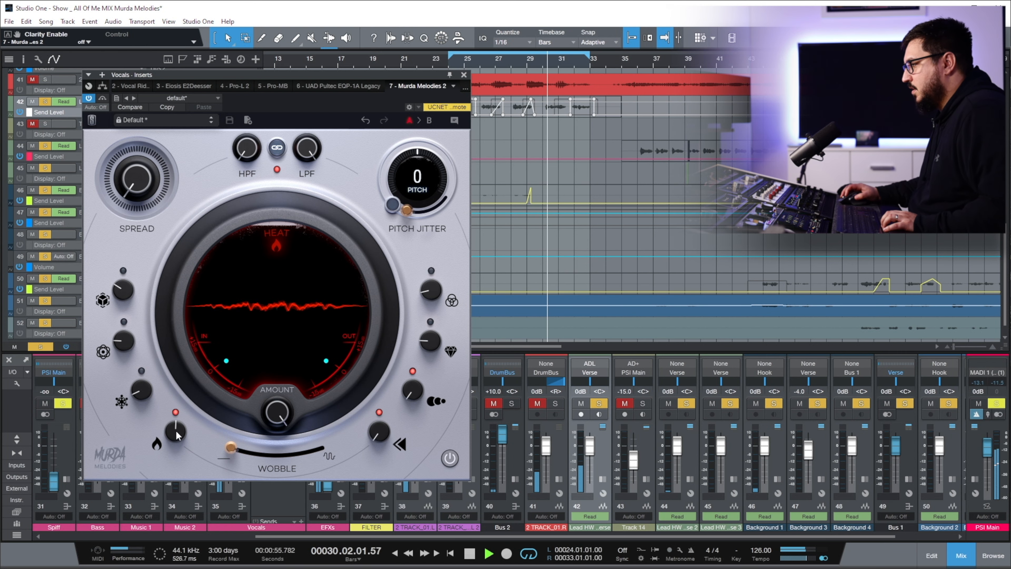
{"action": "left_click", "coordinate": [176, 413]}
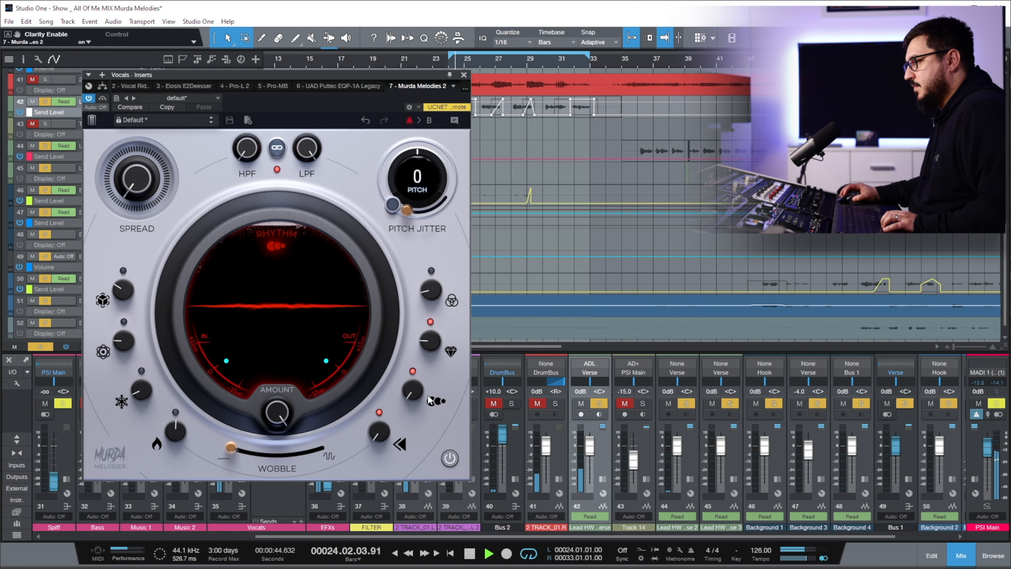
Step: Raise Rhythm to 40%, switch Reverse off, and re-enable Ensemble at 20%
{"action": "left_click_drag", "start_coordinate": [428, 369], "coordinate": [434, 369]}
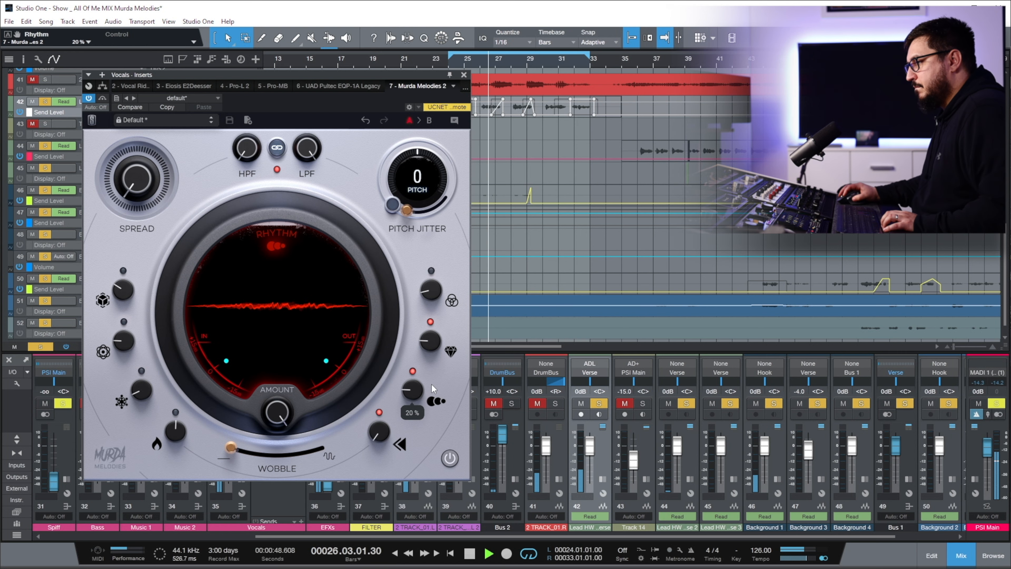
{"action": "left_click", "coordinate": [379, 412]}
{"action": "left_click_drag", "start_coordinate": [414, 393], "coordinate": [433, 363]}
{"action": "left_click", "coordinate": [431, 271]}
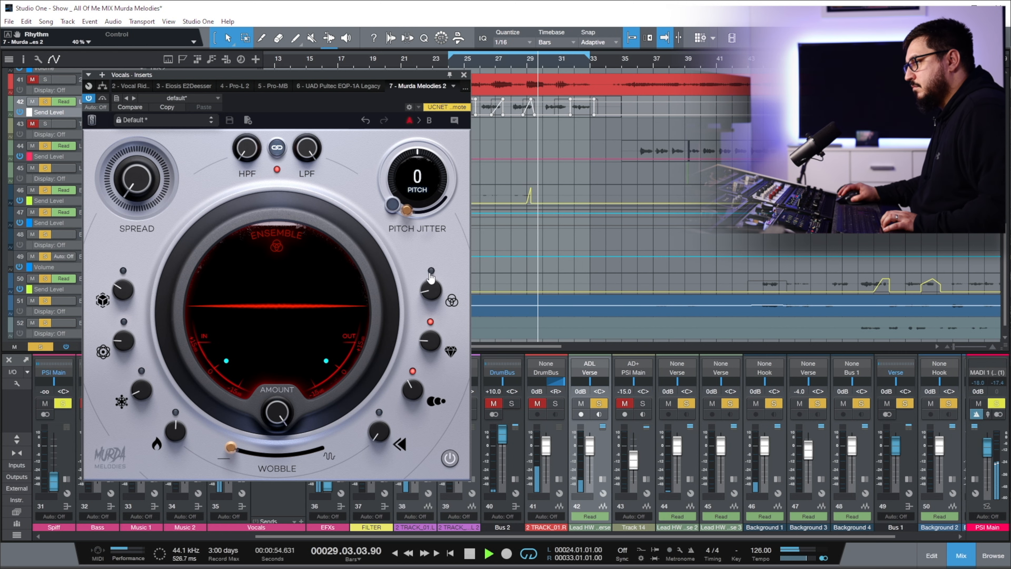
{"action": "left_click_drag", "start_coordinate": [441, 283], "coordinate": [441, 283]}
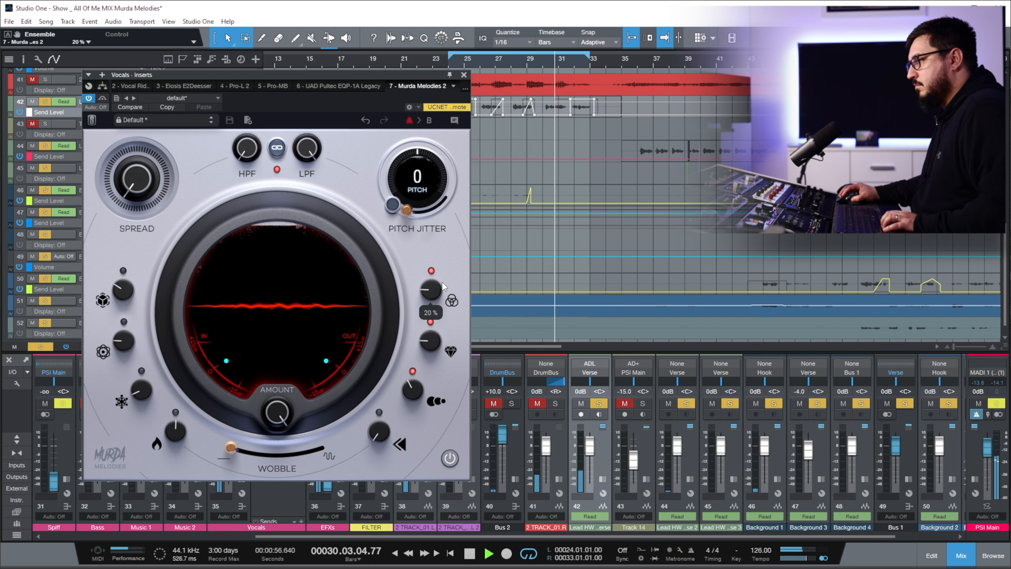
Step: Re-enable Motion, Dimension and Ice, and set Spread to 15%
{"action": "left_click", "coordinate": [124, 321]}
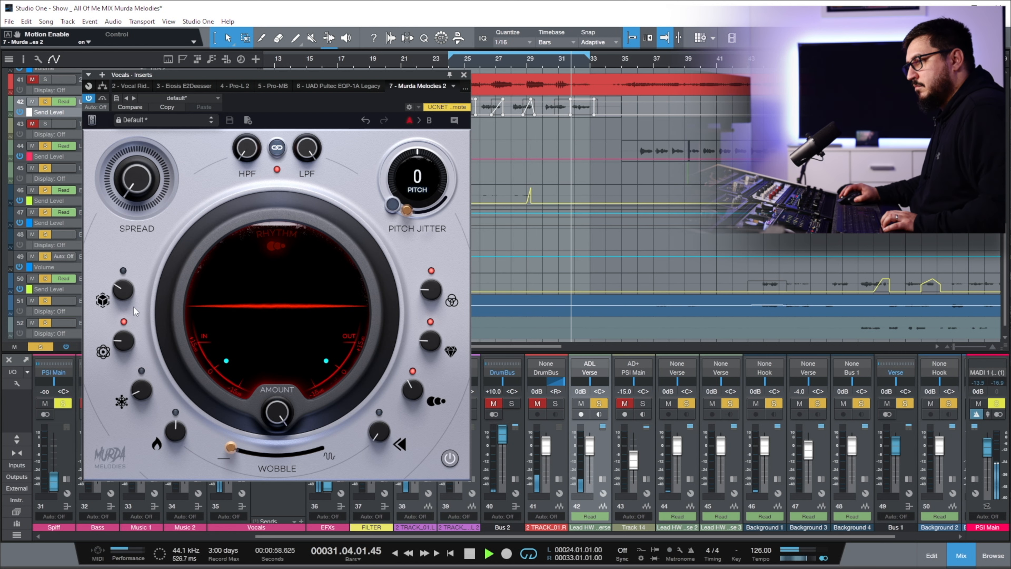
{"action": "left_click", "coordinate": [123, 271]}
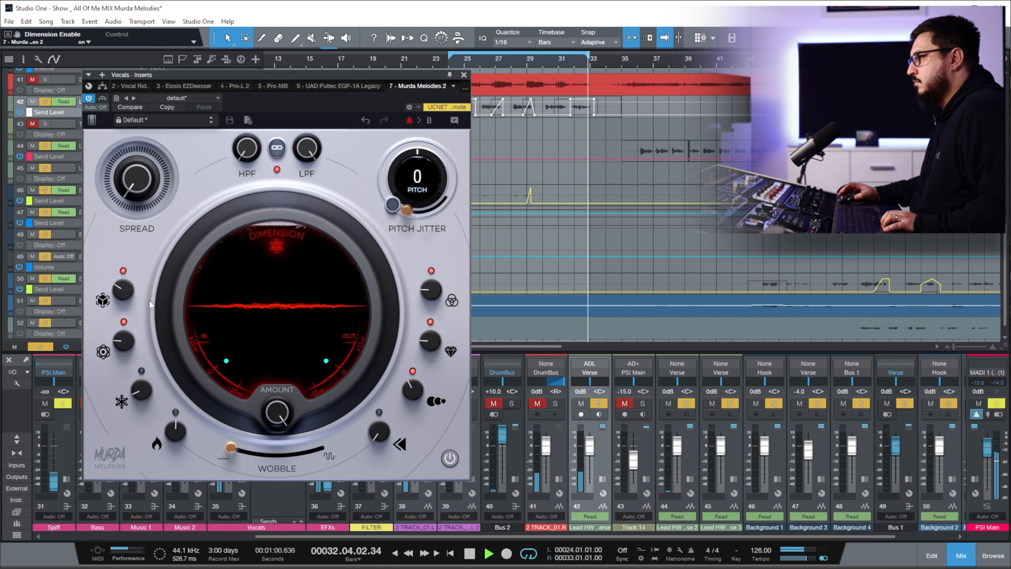
{"action": "left_click_drag", "start_coordinate": [147, 190], "coordinate": [158, 168]}
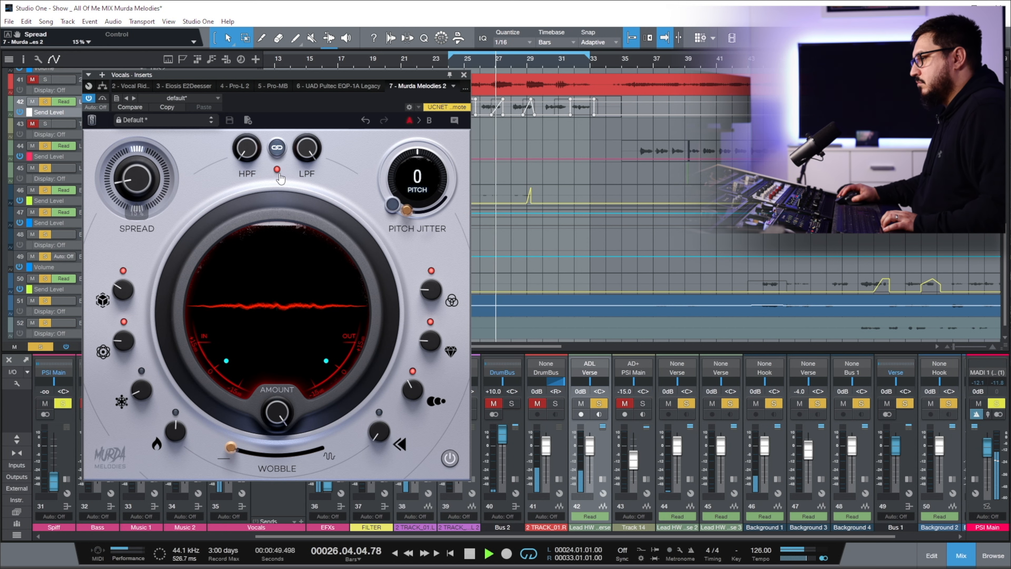
{"action": "left_click", "coordinate": [141, 370]}
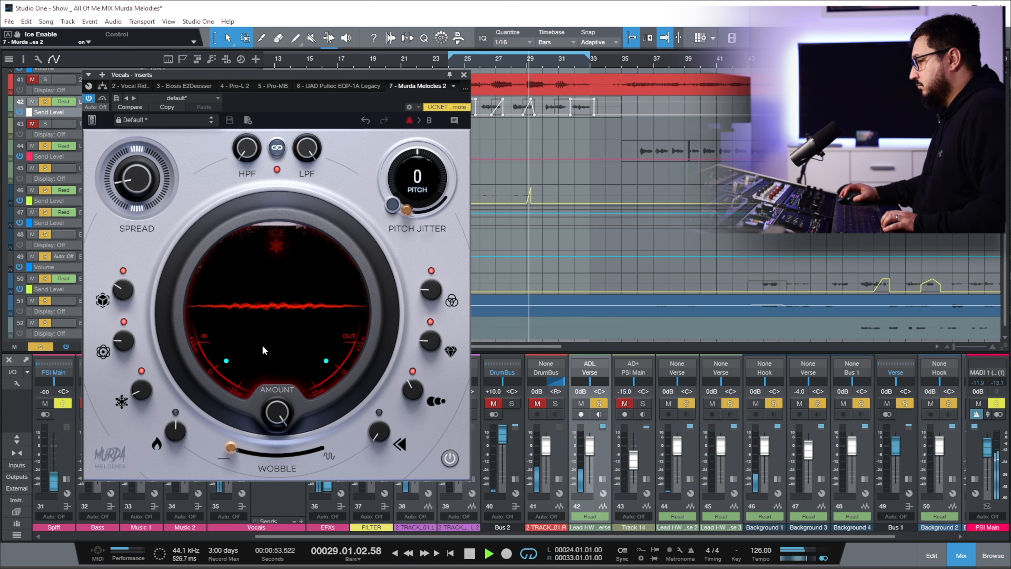
Step: Try Pitch at 12 and -12 with Jitter on and Amount at 30%, and return Pitch to 0 and Amount to full
{"action": "left_click_drag", "start_coordinate": [420, 179], "coordinate": [440, 146]}
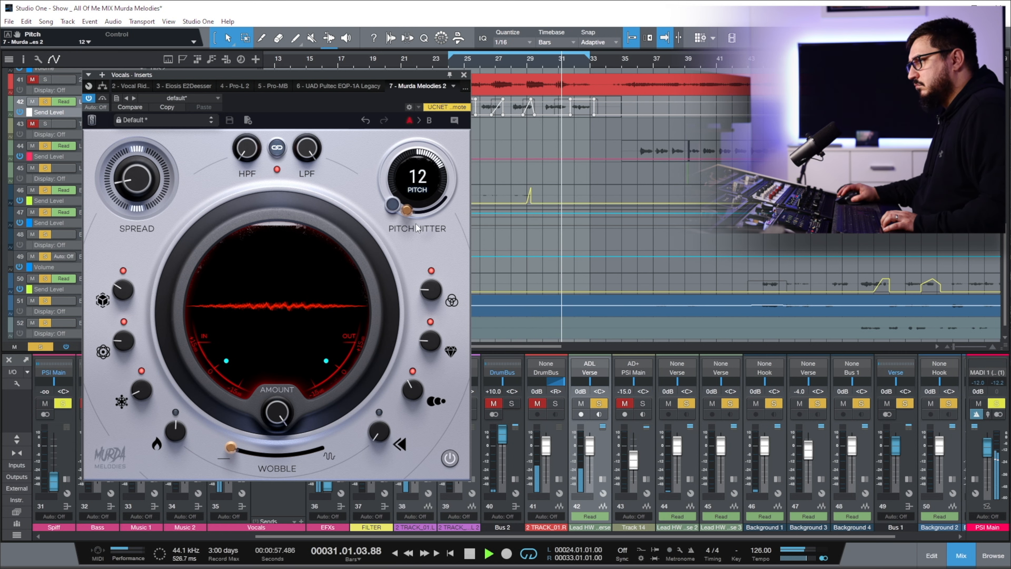
{"action": "left_click", "coordinate": [393, 205]}
{"action": "left_click_drag", "start_coordinate": [407, 210], "coordinate": [413, 211]}
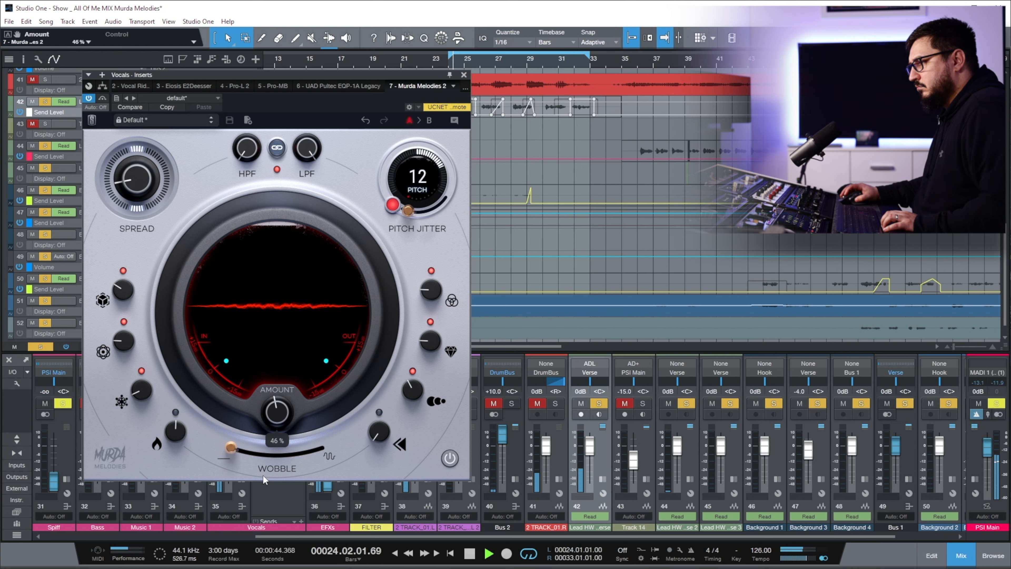
{"action": "left_click_drag", "start_coordinate": [277, 422], "coordinate": [277, 455]}
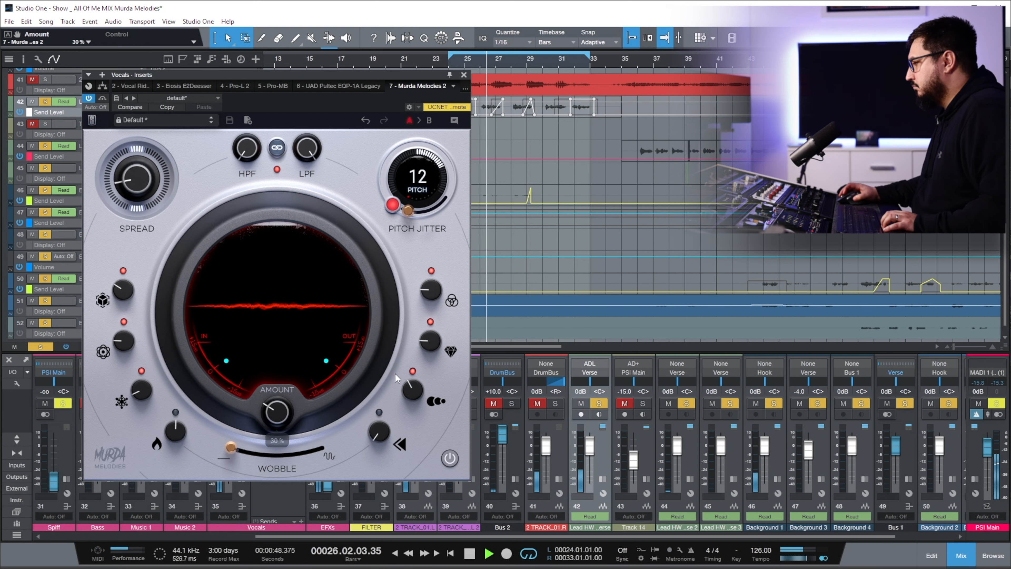
{"action": "left_click_drag", "start_coordinate": [410, 179], "coordinate": [390, 260]}
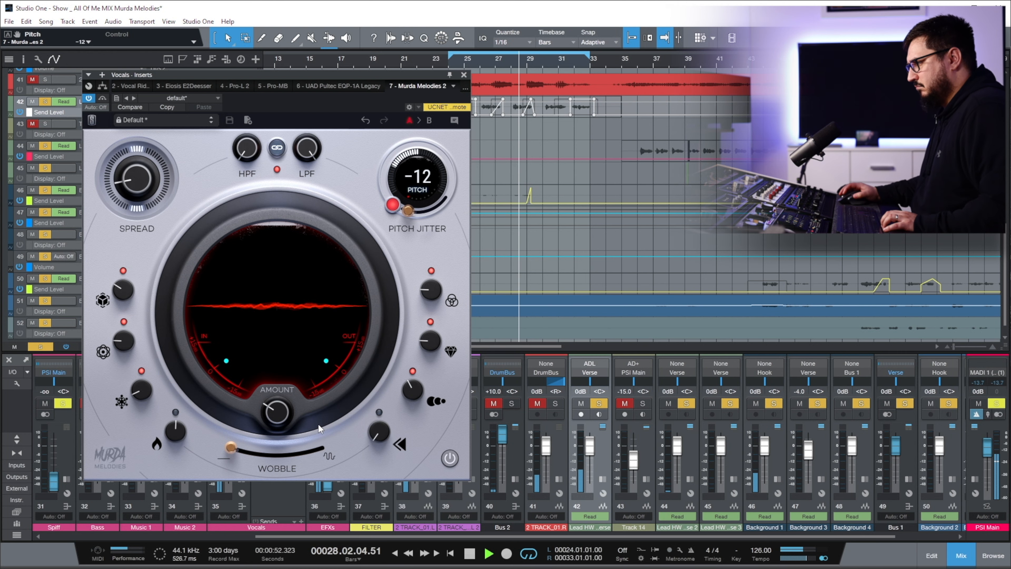
{"action": "left_click_drag", "start_coordinate": [427, 189], "coordinate": [461, 128]}
{"action": "left_click_drag", "start_coordinate": [284, 424], "coordinate": [423, 211]}
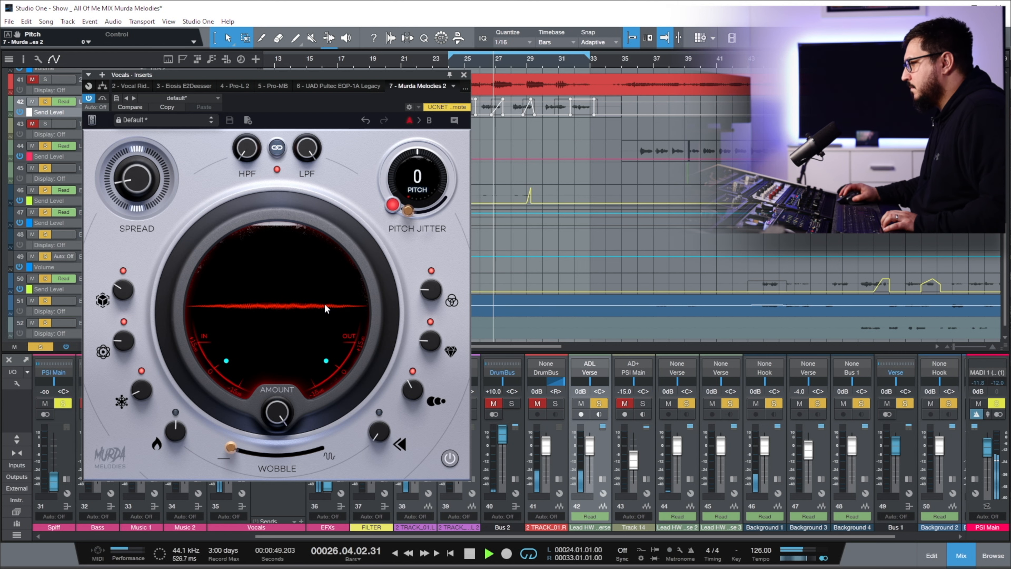
Step: Compare the vocals with Dimension and Ensemble each off and on, and switch Jitter off
{"action": "left_click", "coordinate": [123, 271]}
{"action": "left_click", "coordinate": [123, 272]}
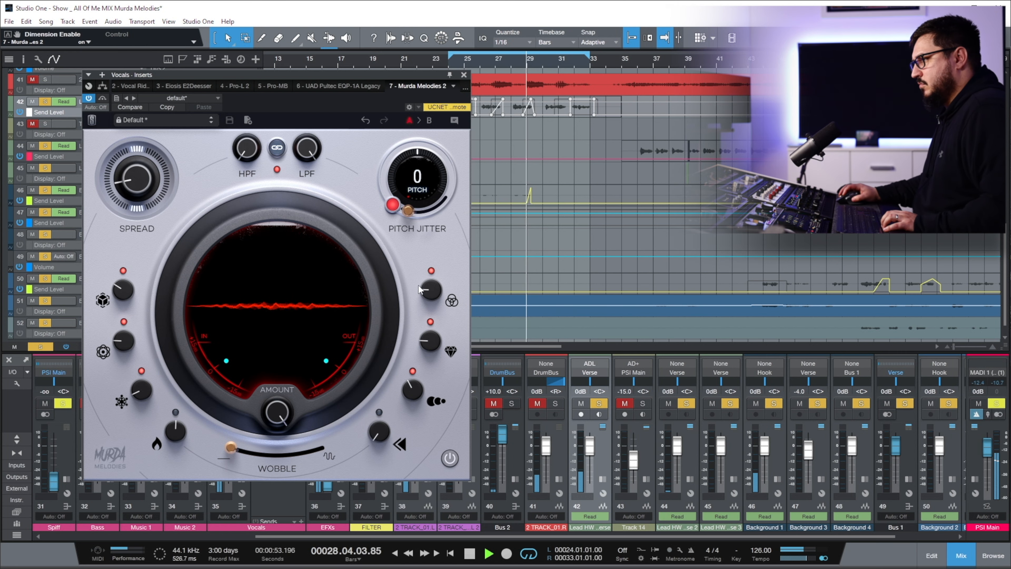
{"action": "left_click", "coordinate": [431, 270]}
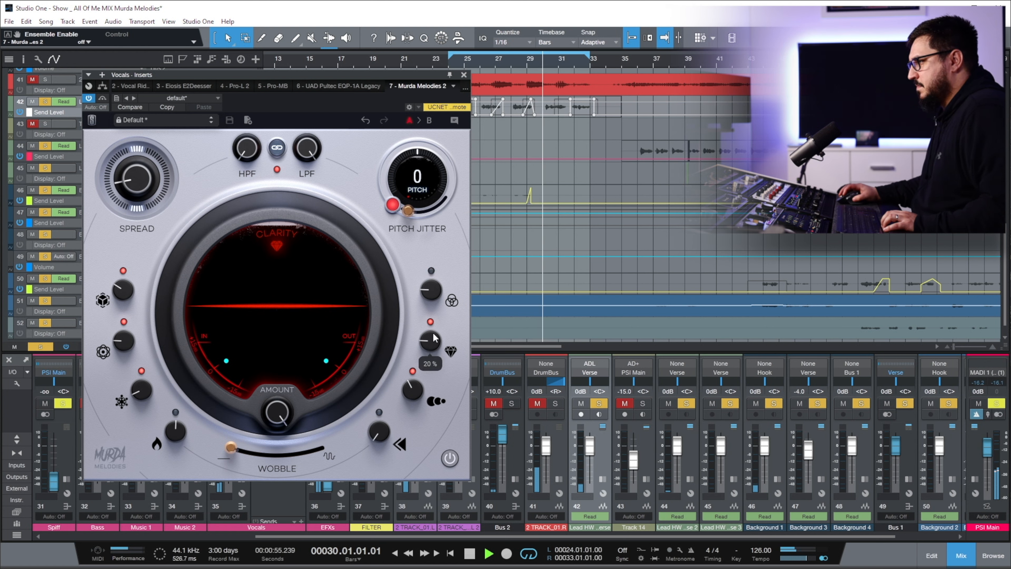
{"action": "left_click", "coordinate": [392, 204]}
{"action": "left_click", "coordinate": [431, 271]}
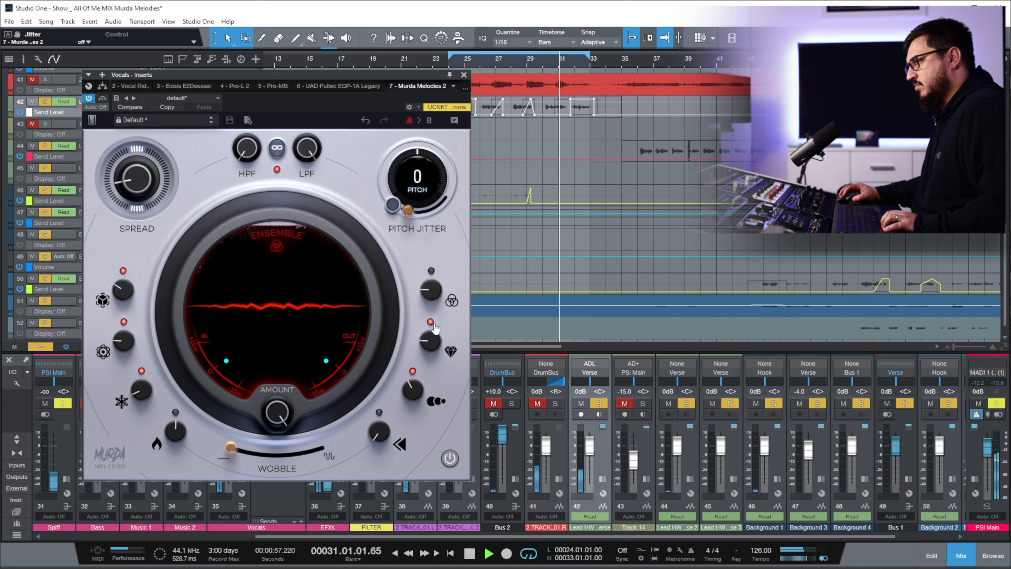
Step: Set Rhythm to 25%, lower Ensemble slightly and adjust Clarity
{"action": "mouse_move", "coordinate": [433, 302]}
{"action": "left_mouse_down"}
{"action": "mouse_move", "coordinate": [431, 362]}
{"action": "mouse_move", "coordinate": [445, 309]}
{"action": "left_mouse_up"}
{"action": "left_click_drag", "start_coordinate": [410, 402], "coordinate": [410, 433]}
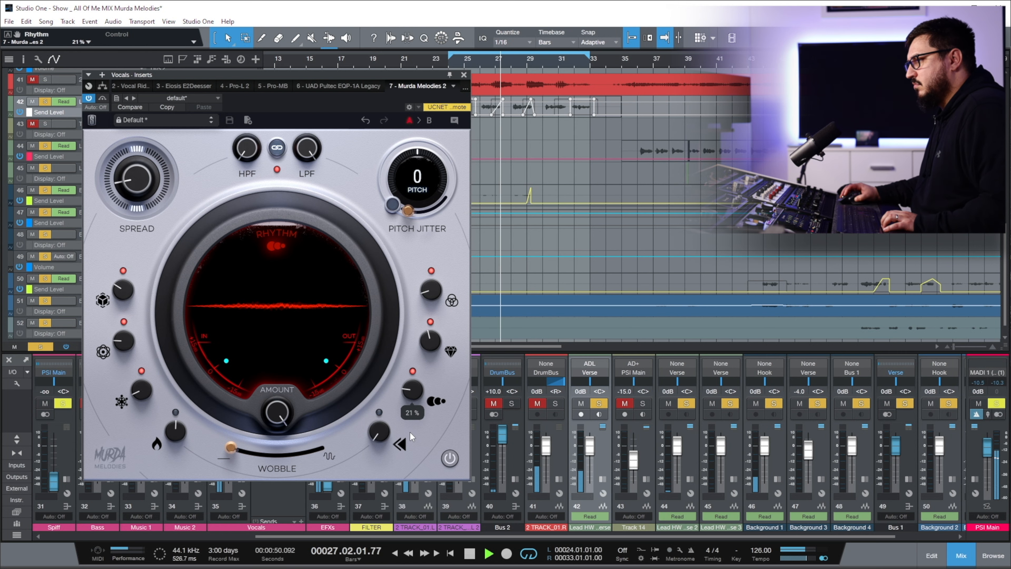
{"action": "mouse_move", "coordinate": [417, 396]}
{"action": "left_mouse_down"}
{"action": "mouse_move", "coordinate": [430, 309]}
{"action": "mouse_move", "coordinate": [423, 382]}
{"action": "left_mouse_up"}
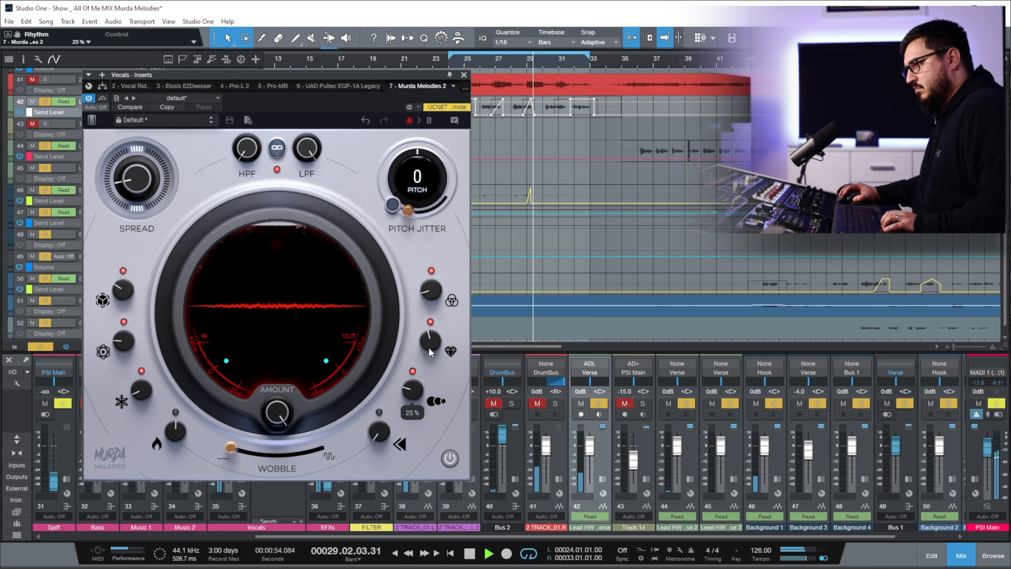
{"action": "left_click_drag", "start_coordinate": [430, 341], "coordinate": [427, 369]}
Step: Lower the Heat amount slightly with Heat left off, set Motion to 50%, and stop playback
{"action": "mouse_move", "coordinate": [175, 430]}
{"action": "left_mouse_down"}
{"action": "mouse_move", "coordinate": [180, 449]}
{"action": "mouse_move", "coordinate": [170, 403]}
{"action": "mouse_move", "coordinate": [177, 418]}
{"action": "left_mouse_up"}
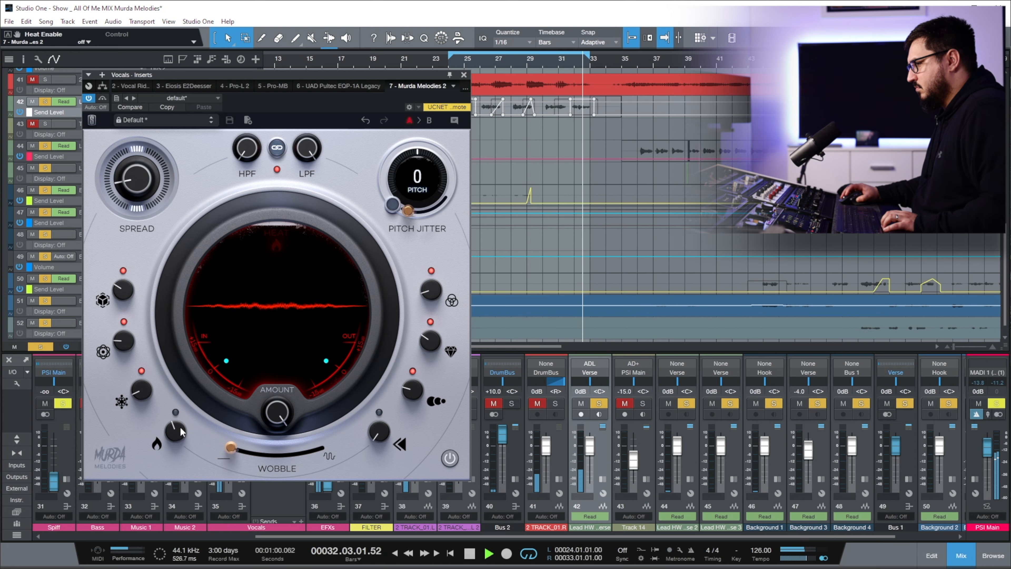
{"action": "mouse_move", "coordinate": [147, 393]}
{"action": "left_mouse_down"}
{"action": "mouse_move", "coordinate": [156, 353]}
{"action": "mouse_move", "coordinate": [153, 379]}
{"action": "left_mouse_up"}
{"action": "left_click_drag", "start_coordinate": [128, 339], "coordinate": [128, 336]}
{"action": "left_click_drag", "start_coordinate": [139, 297], "coordinate": [139, 290]}
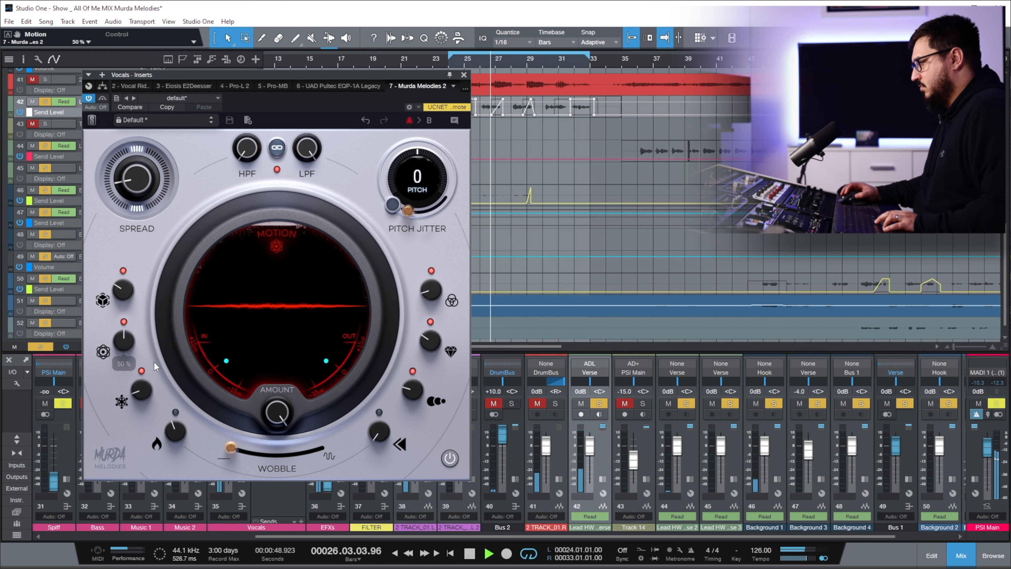
{"action": "key", "text": "space"}
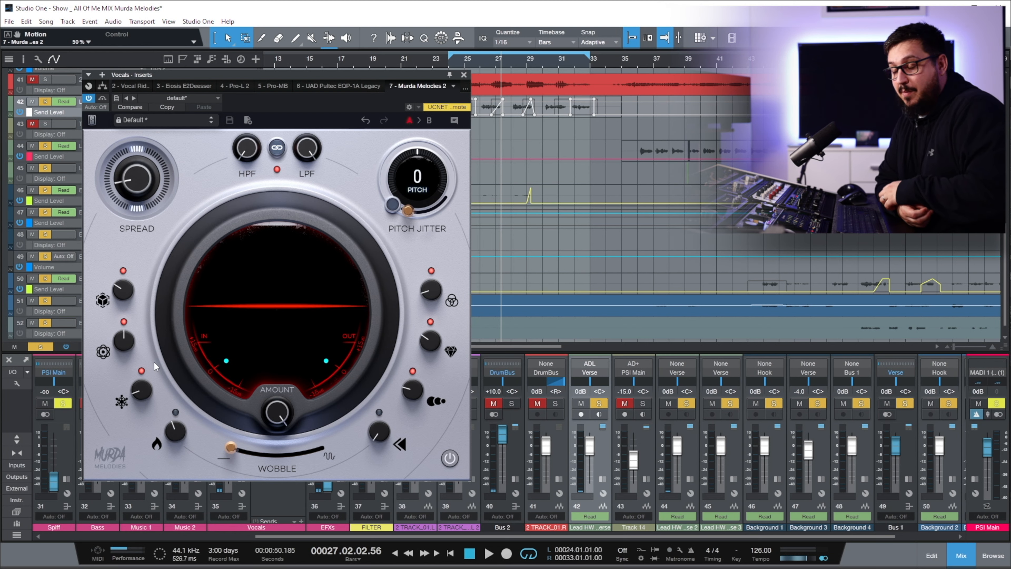
Step: Close the Vocals inserts window and clear all mutes and solos in the song
{"action": "double_click", "coordinate": [243, 479]}
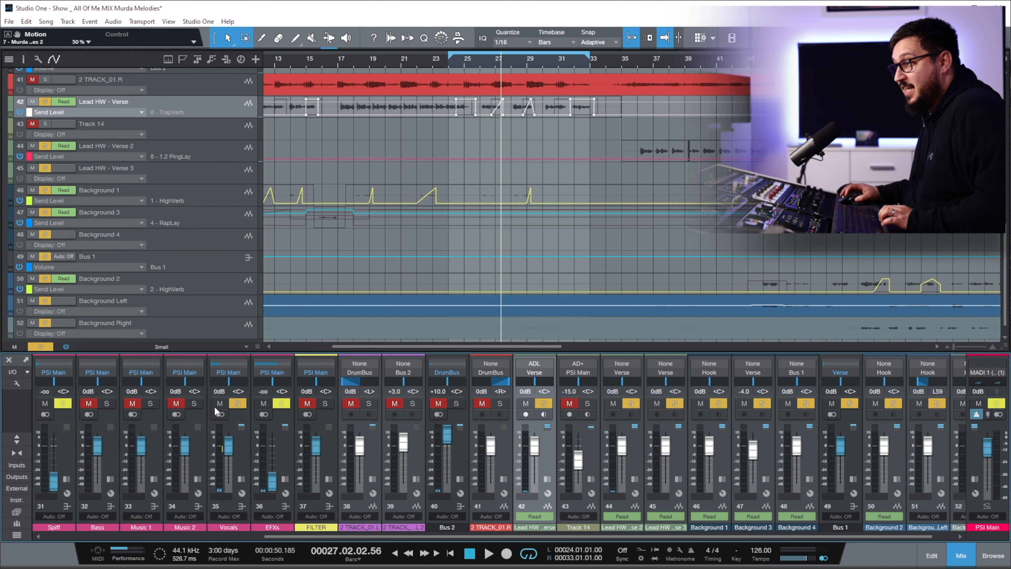
{"action": "left_click", "coordinate": [15, 347]}
{"action": "left_click", "coordinate": [41, 347]}
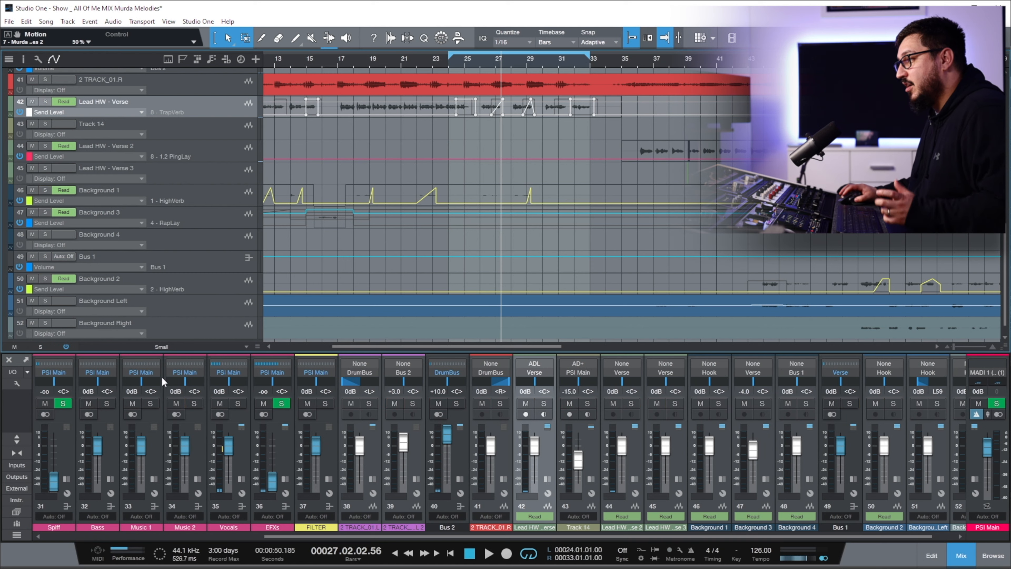
Step: Open Murda Melodies 3 from the PSI Main master bus inserts and start playback from the loop start at bar 24
{"action": "left_click", "coordinate": [983, 503]}
{"action": "left_click", "coordinate": [978, 404]}
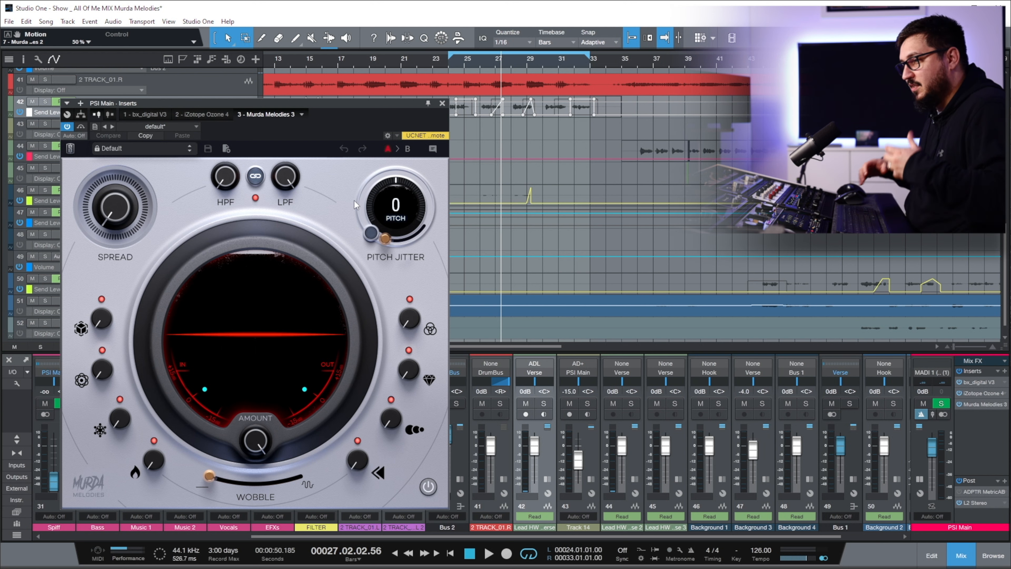
{"action": "key", "text": "space"}
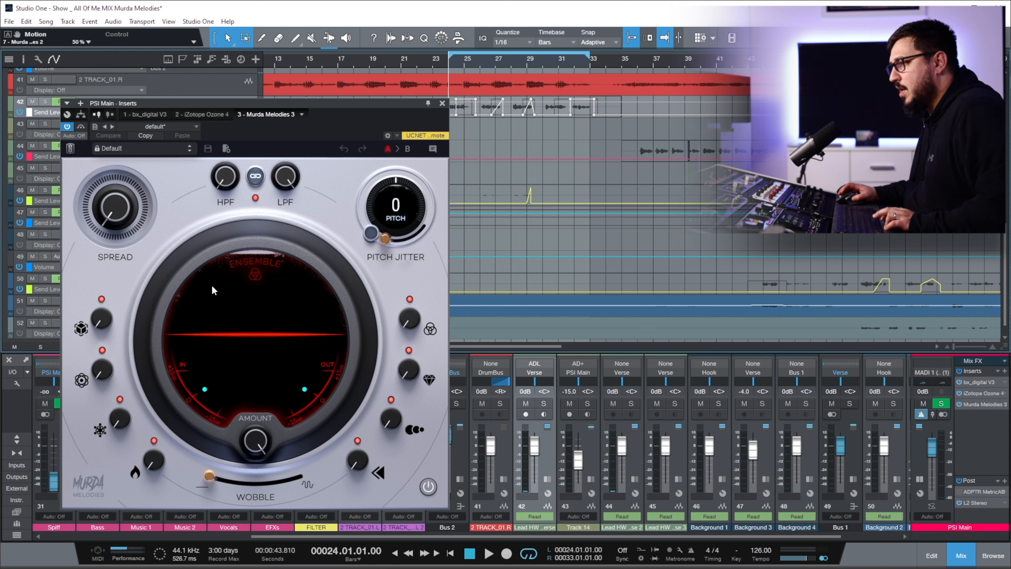
{"action": "mouse_move", "coordinate": [224, 187]}
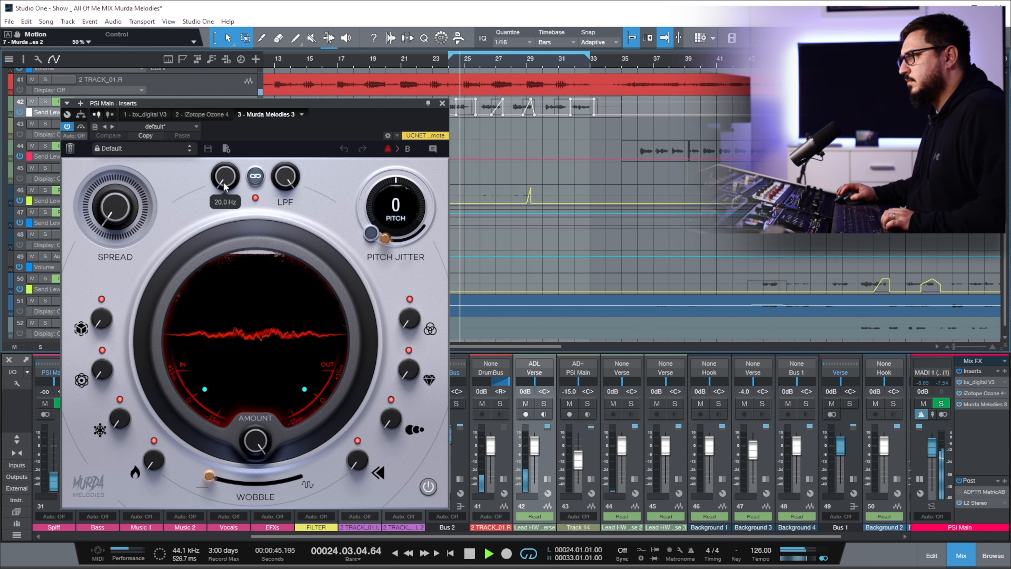
Step: Raise the high-pass cutoff, lower the low-pass cutoff, link the two filters and shift them so LPF is 1.66 kHz
{"action": "left_click_drag", "start_coordinate": [225, 186], "coordinate": [226, 150]}
{"action": "left_click_drag", "start_coordinate": [280, 184], "coordinate": [269, 231]}
{"action": "left_click_drag", "start_coordinate": [233, 183], "coordinate": [217, 195]}
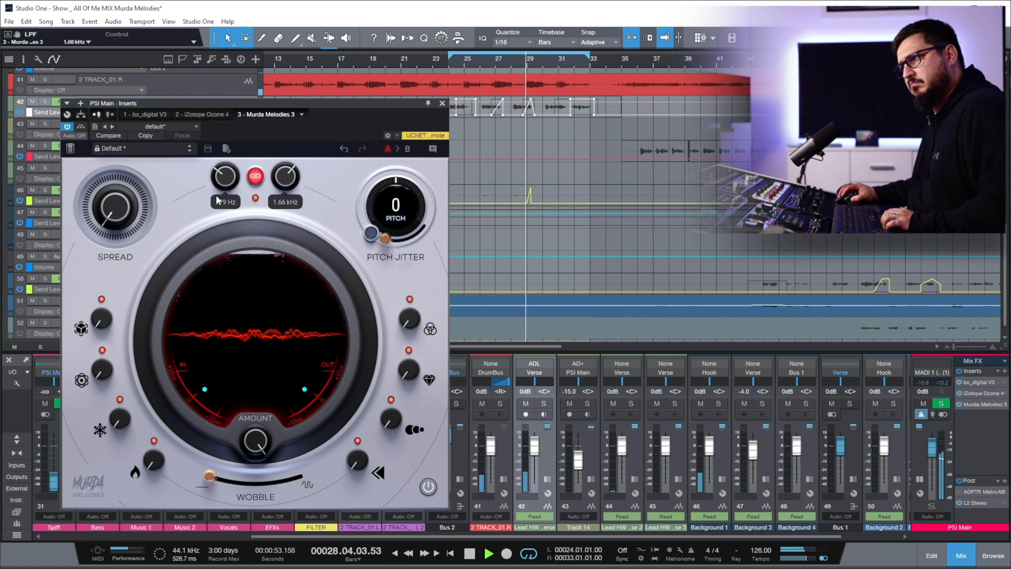
Step: Try Heat at 100%, shift the linked filters to an LPF of 1.38 kHz, then set Wobble to 34% and Heat to 47%
{"action": "left_click_drag", "start_coordinate": [152, 465], "coordinate": [155, 248]}
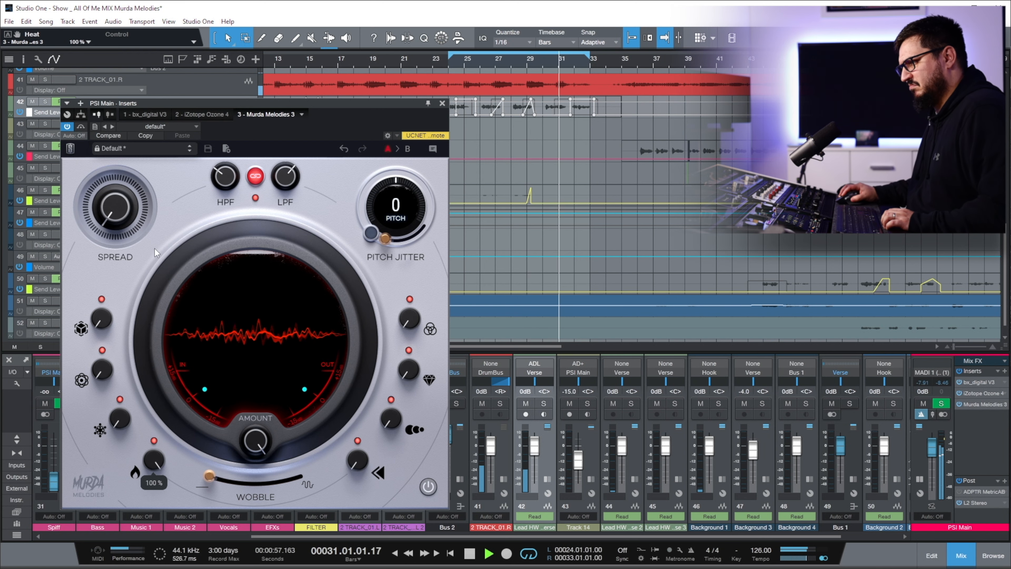
{"action": "left_click_drag", "start_coordinate": [232, 184], "coordinate": [229, 185]}
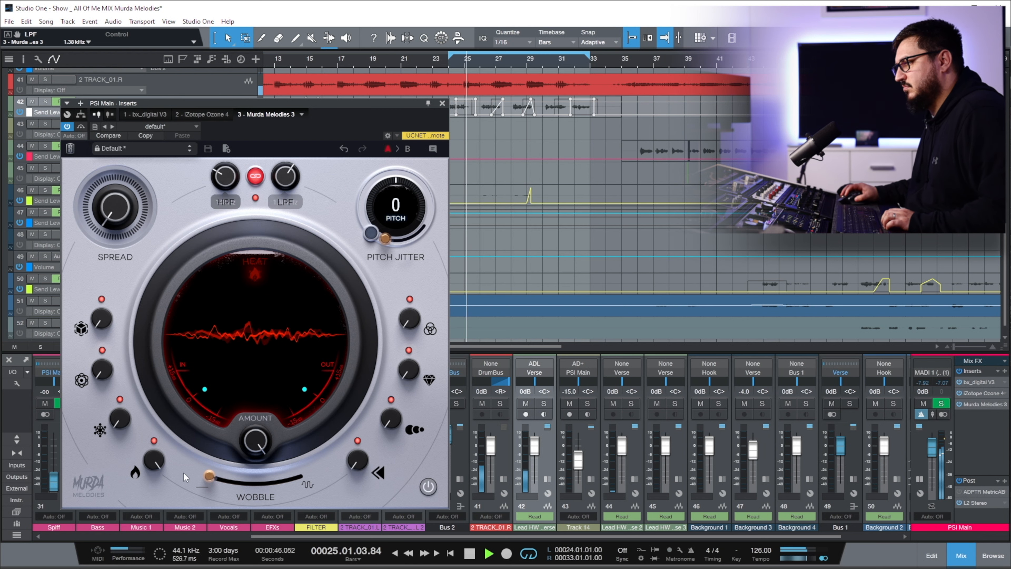
{"action": "left_click_drag", "start_coordinate": [209, 477], "coordinate": [248, 484]}
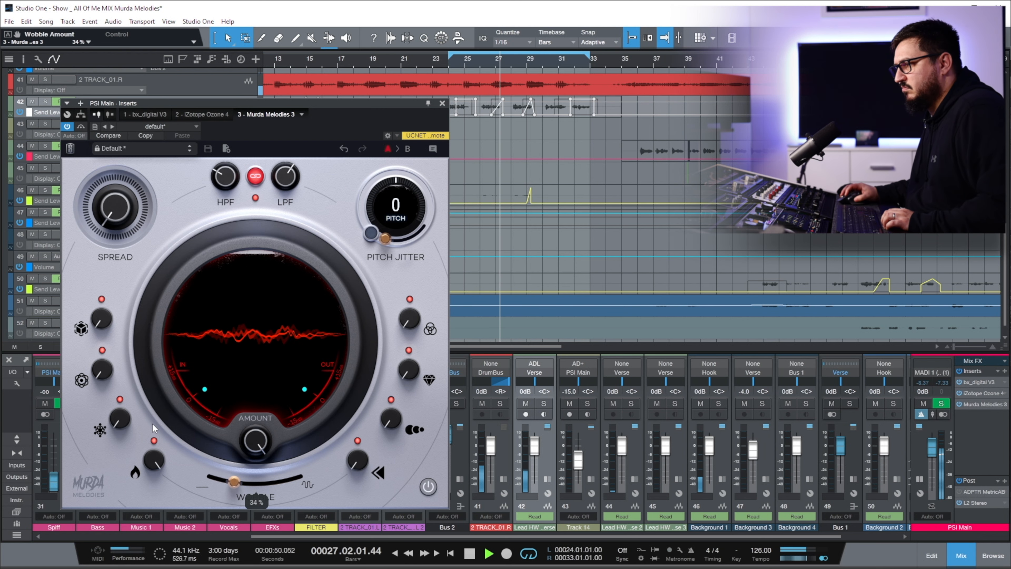
{"action": "left_click_drag", "start_coordinate": [154, 459], "coordinate": [154, 442]}
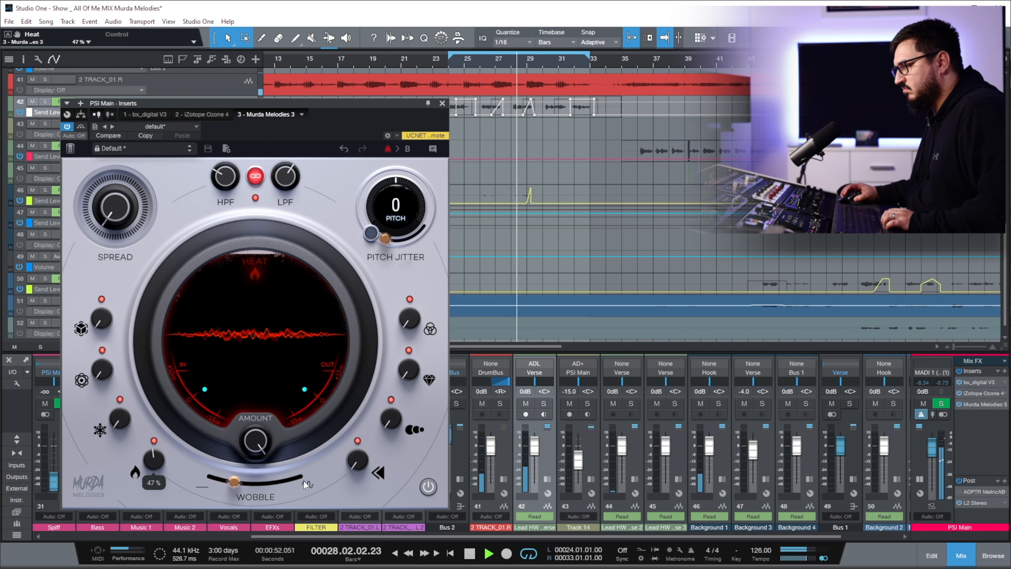
Step: Set Reverse to 50%, Clarity to 94% and Motion to 13%, and raise Ensemble slightly
{"action": "left_click_drag", "start_coordinate": [352, 461], "coordinate": [345, 362]}
{"action": "left_click_drag", "start_coordinate": [366, 460], "coordinate": [371, 457]}
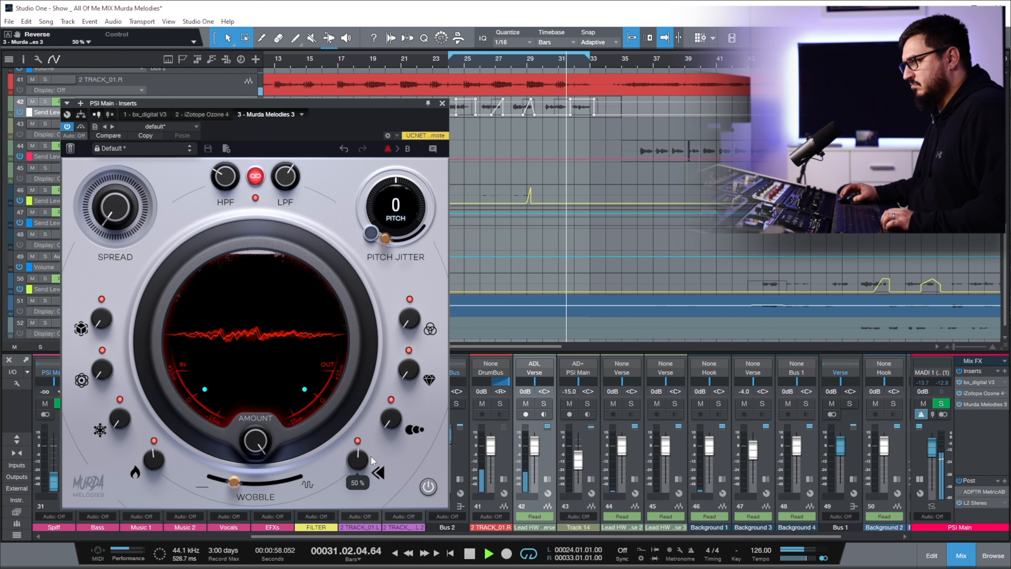
{"action": "left_click_drag", "start_coordinate": [409, 370], "coordinate": [429, 190]}
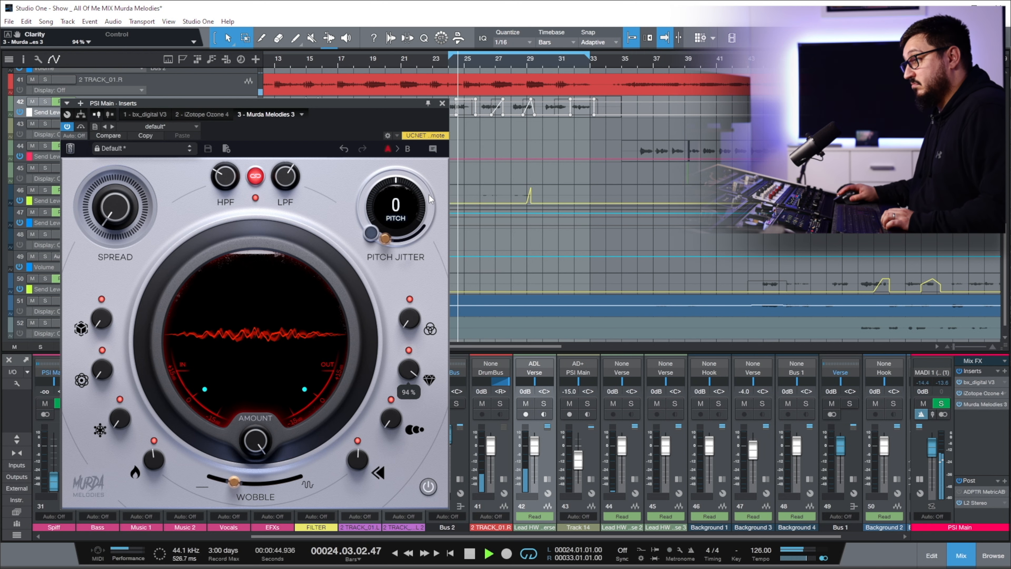
{"action": "left_click_drag", "start_coordinate": [409, 321], "coordinate": [418, 291]}
{"action": "left_click_drag", "start_coordinate": [104, 315], "coordinate": [115, 238]}
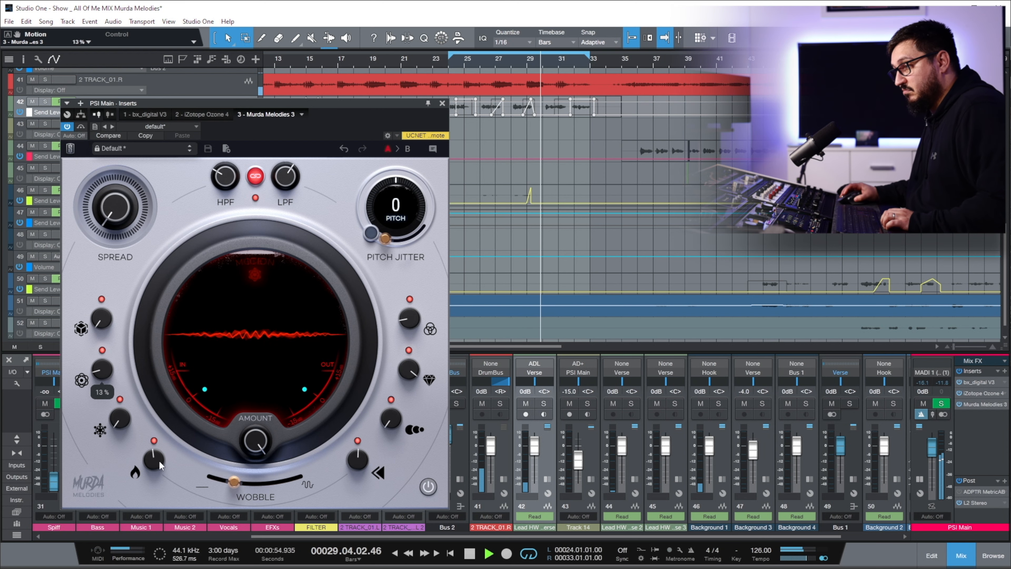
Step: Reduce Wobble and Heat, turn Reverse fully down, and shift the linked filters to HPF 125 Hz and LPF 1.16 kHz
{"action": "left_click", "coordinate": [235, 482]}
{"action": "left_click_drag", "start_coordinate": [139, 508], "coordinate": [139, 516]}
{"action": "left_click_drag", "start_coordinate": [356, 462], "coordinate": [346, 503]}
{"action": "mouse_move", "coordinate": [230, 182]}
{"action": "left_mouse_down"}
{"action": "mouse_move", "coordinate": [224, 221]}
{"action": "mouse_move", "coordinate": [238, 196]}
{"action": "left_mouse_up"}
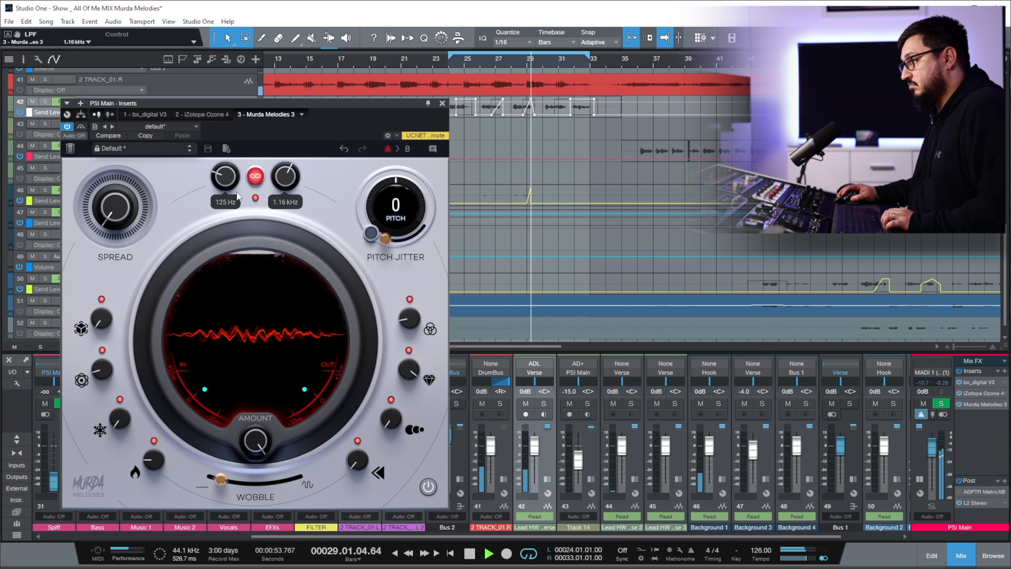